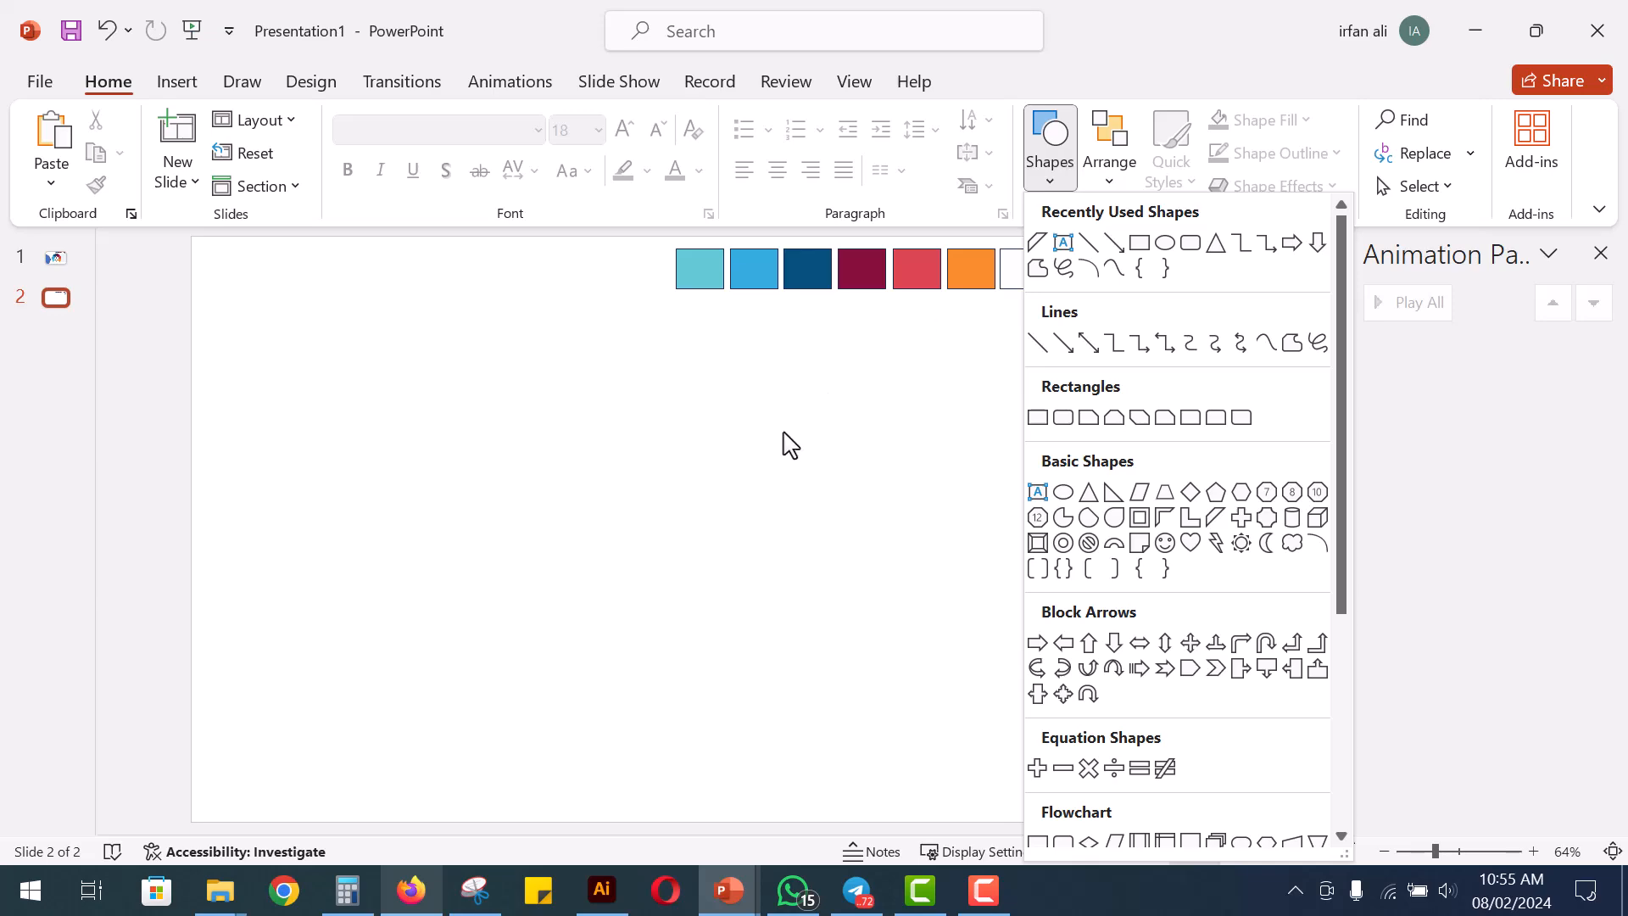
Insert a circle with height and width of 14 cm and move it to the middle of the slide
left_click(788, 443)
left_click(1074, 188)
left_click(1167, 243)
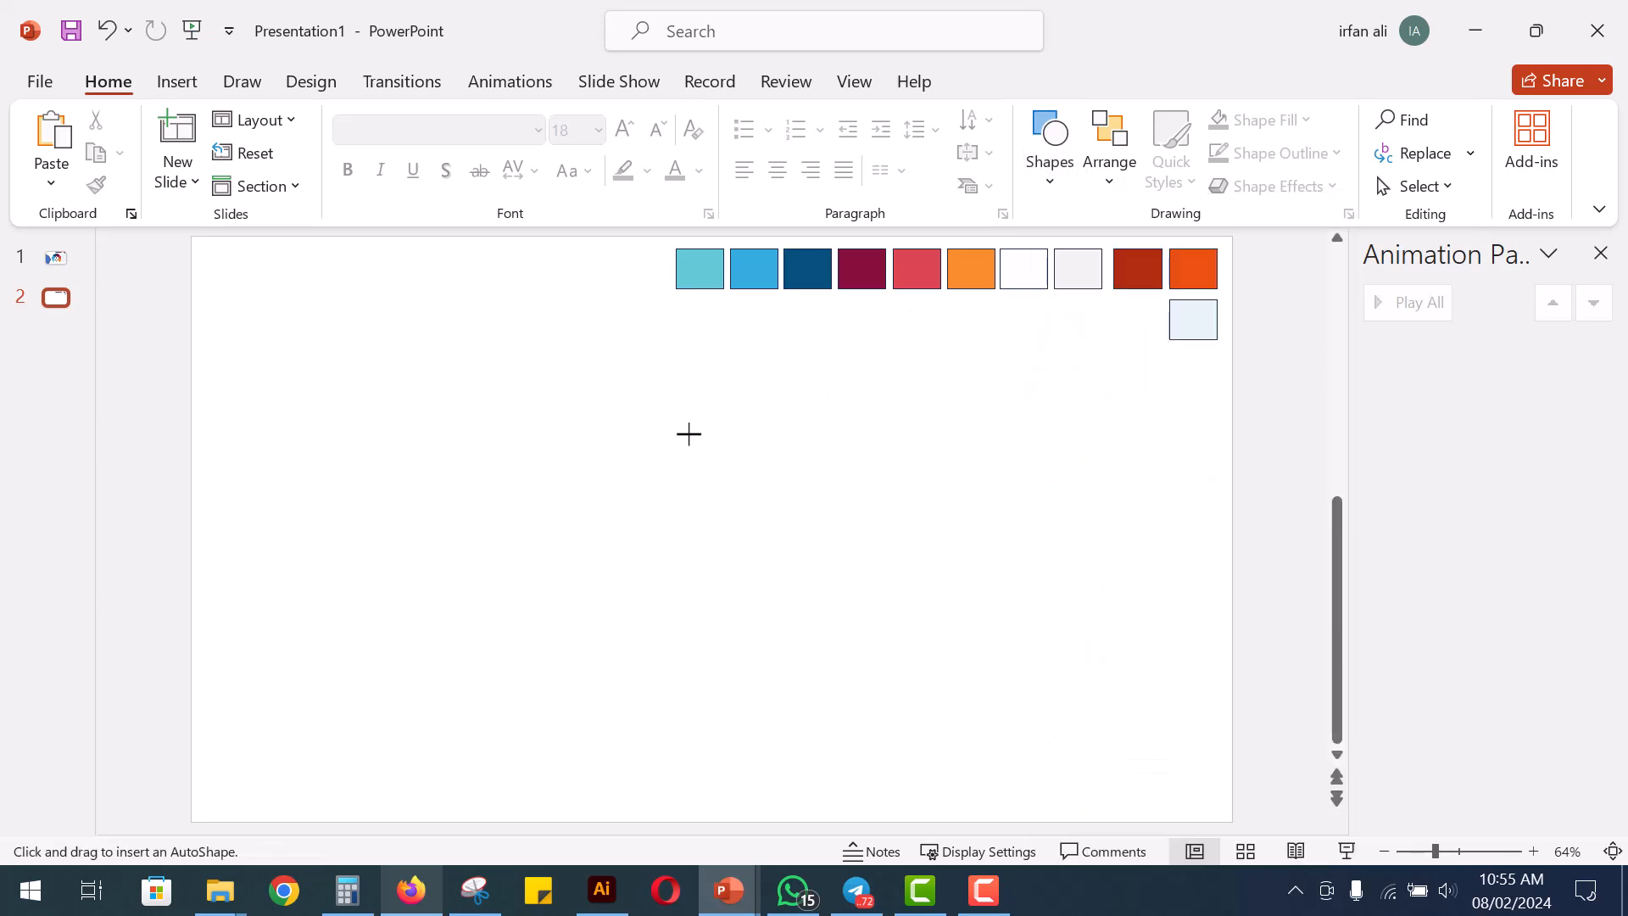
left_click(642, 465)
left_click(1442, 129)
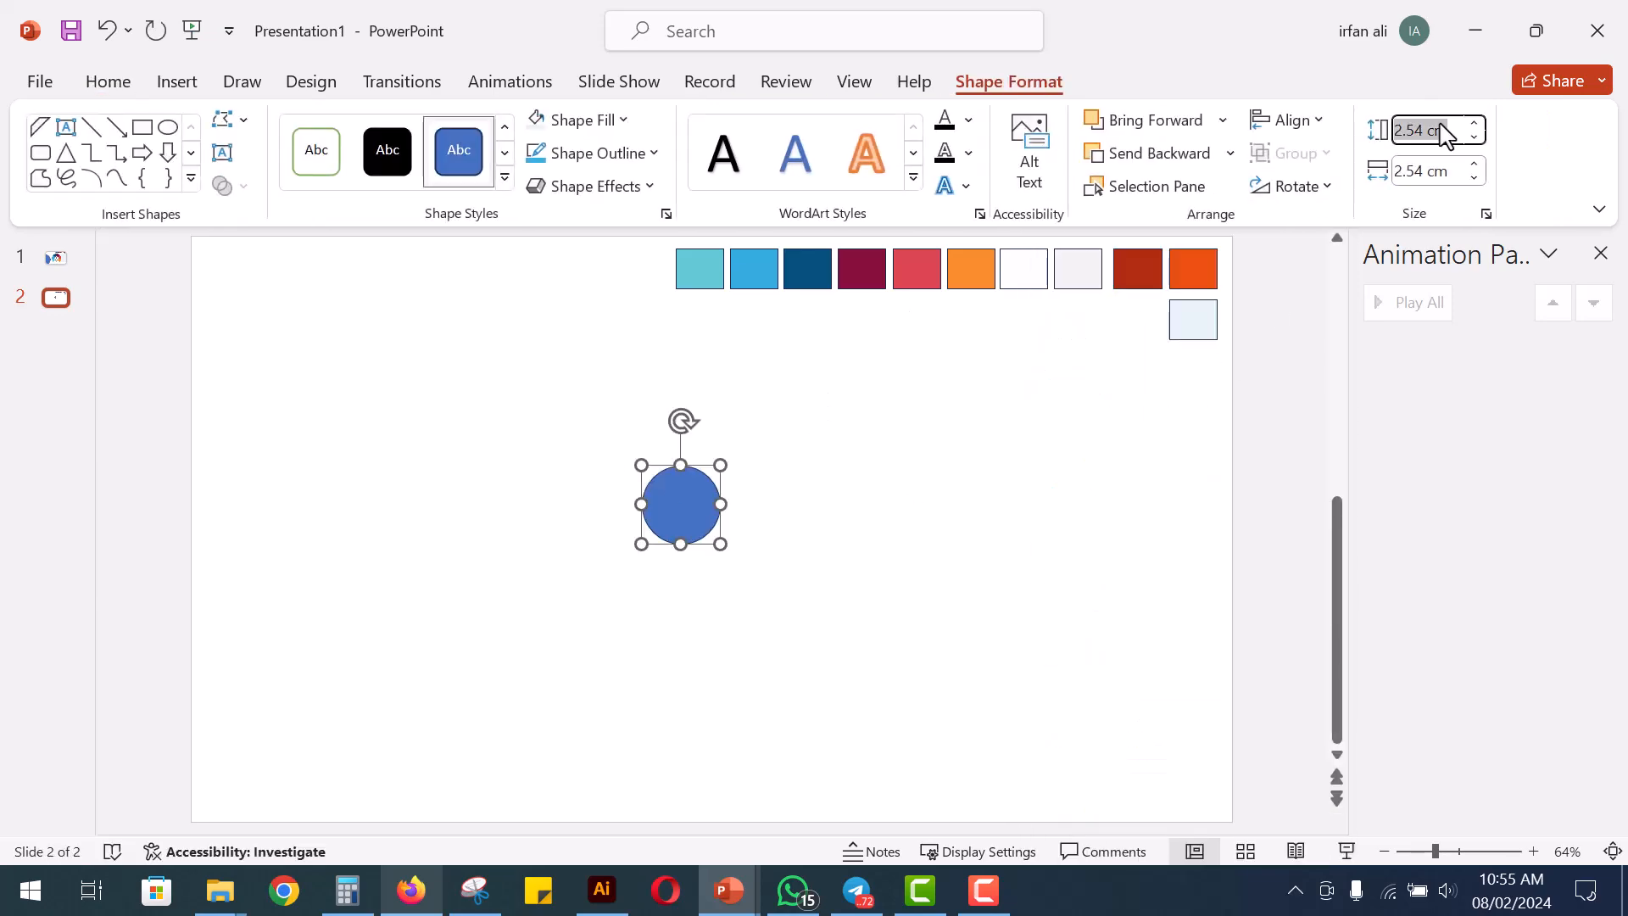
type("14")
key("Return")
left_click(1446, 173)
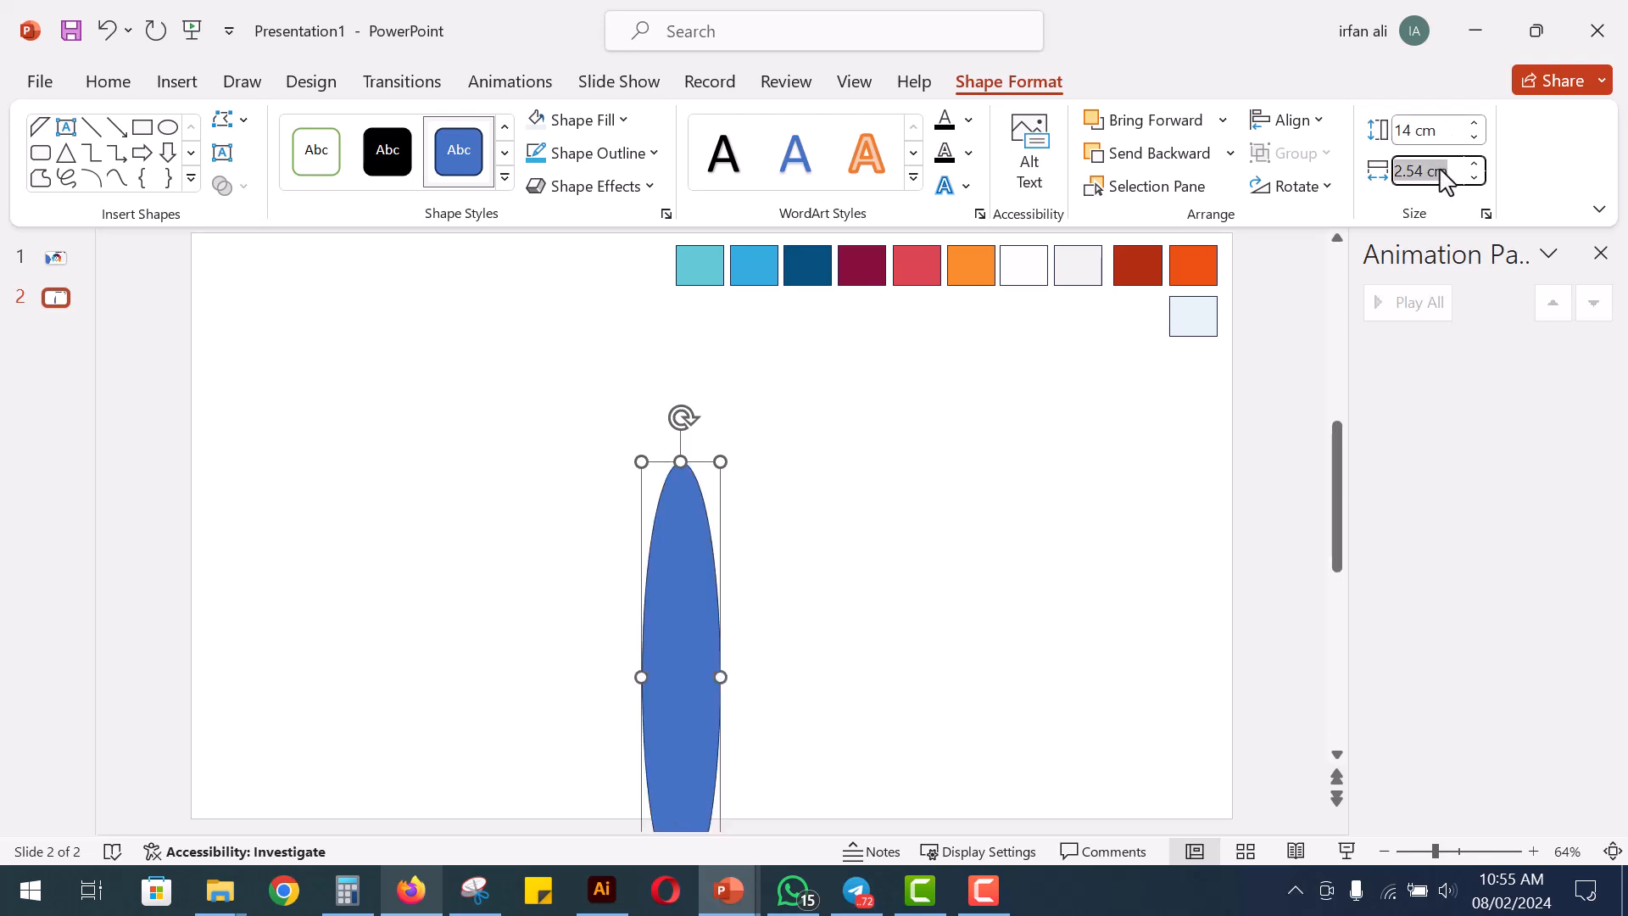
type("14")
key("Return")
left_click_drag(918, 604, 799, 473)
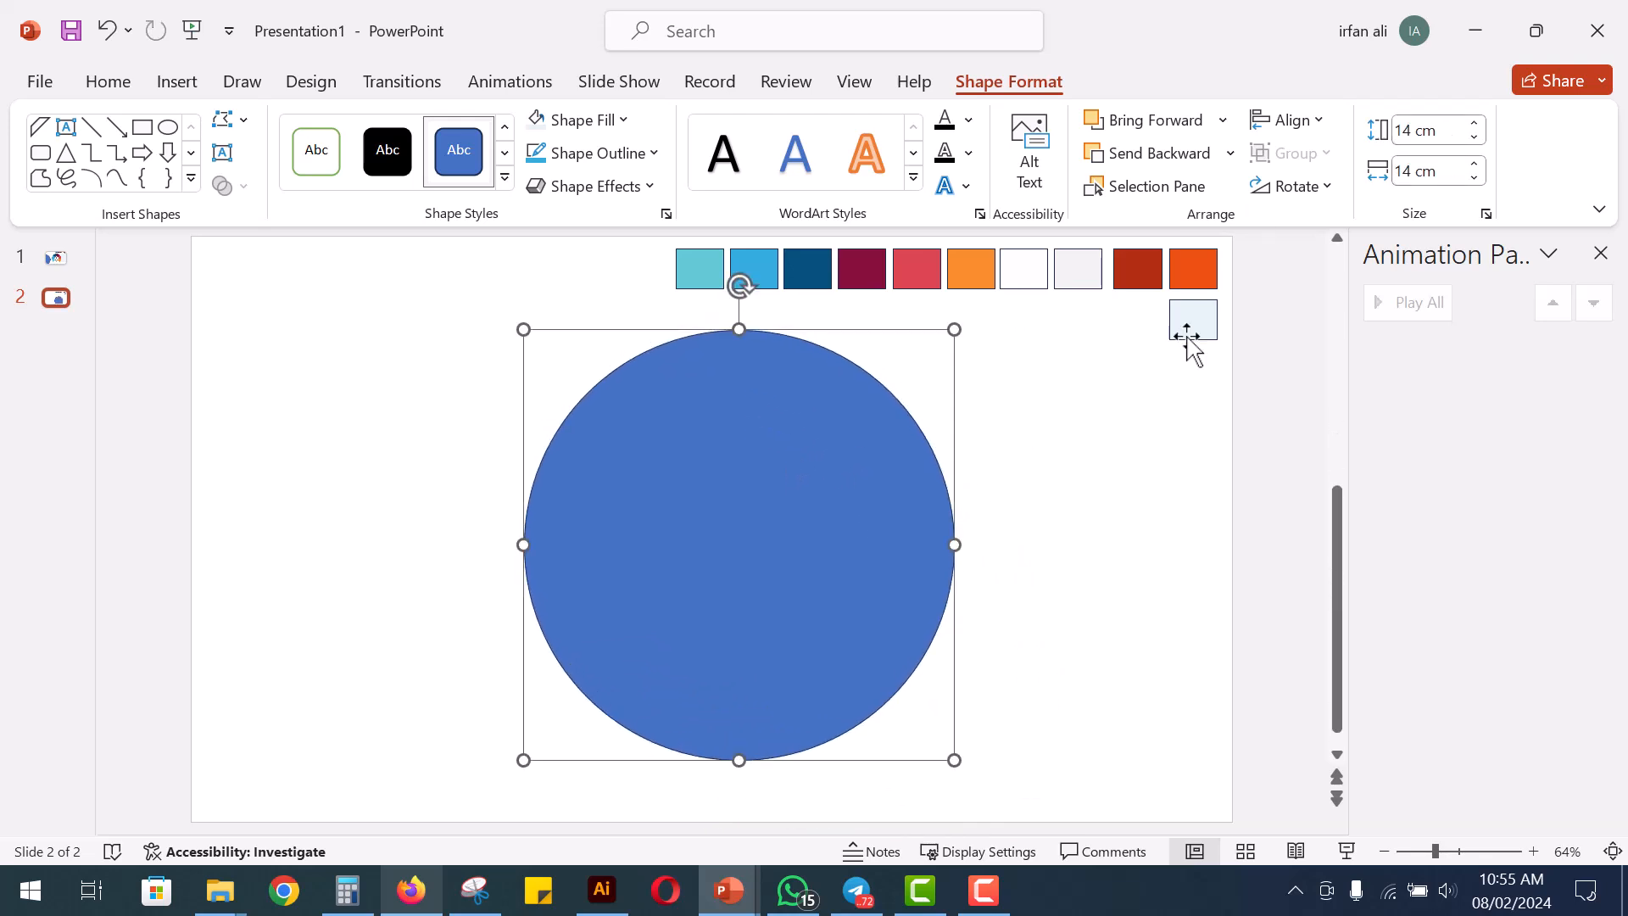
Duplicate the circle, set the copy's width and height to 7.5 cm, and centre it inside the large circle
left_click(1006, 543)
left_click_drag(876, 537, 776, 541)
left_click(1435, 170)
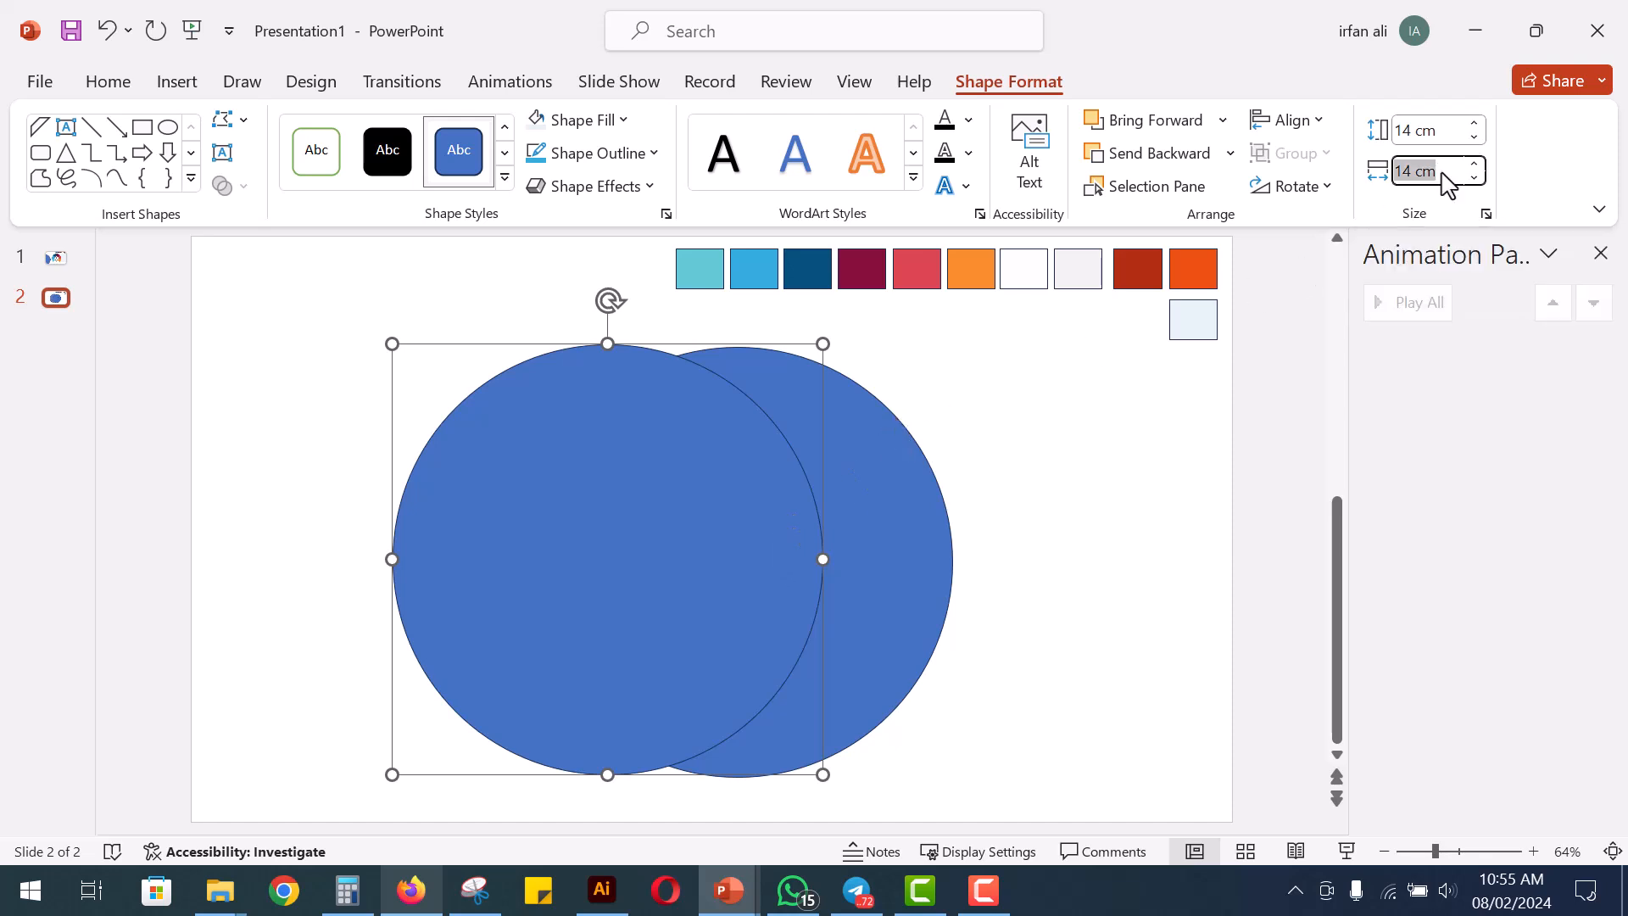
type("7.5")
key("Return")
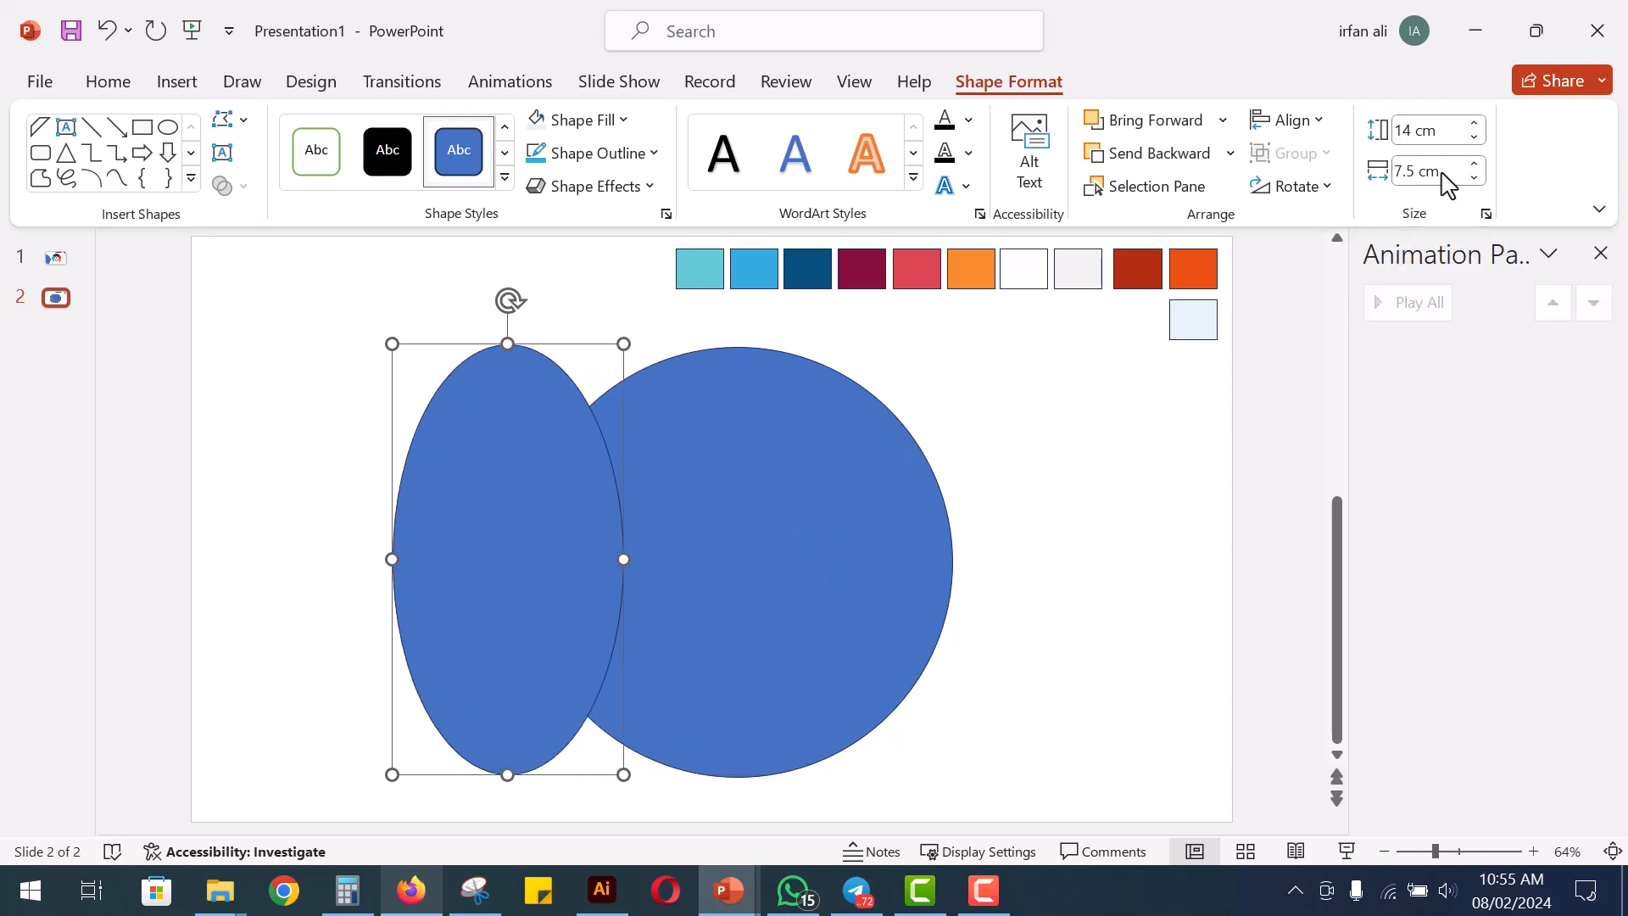
left_click(1436, 134)
type("7")
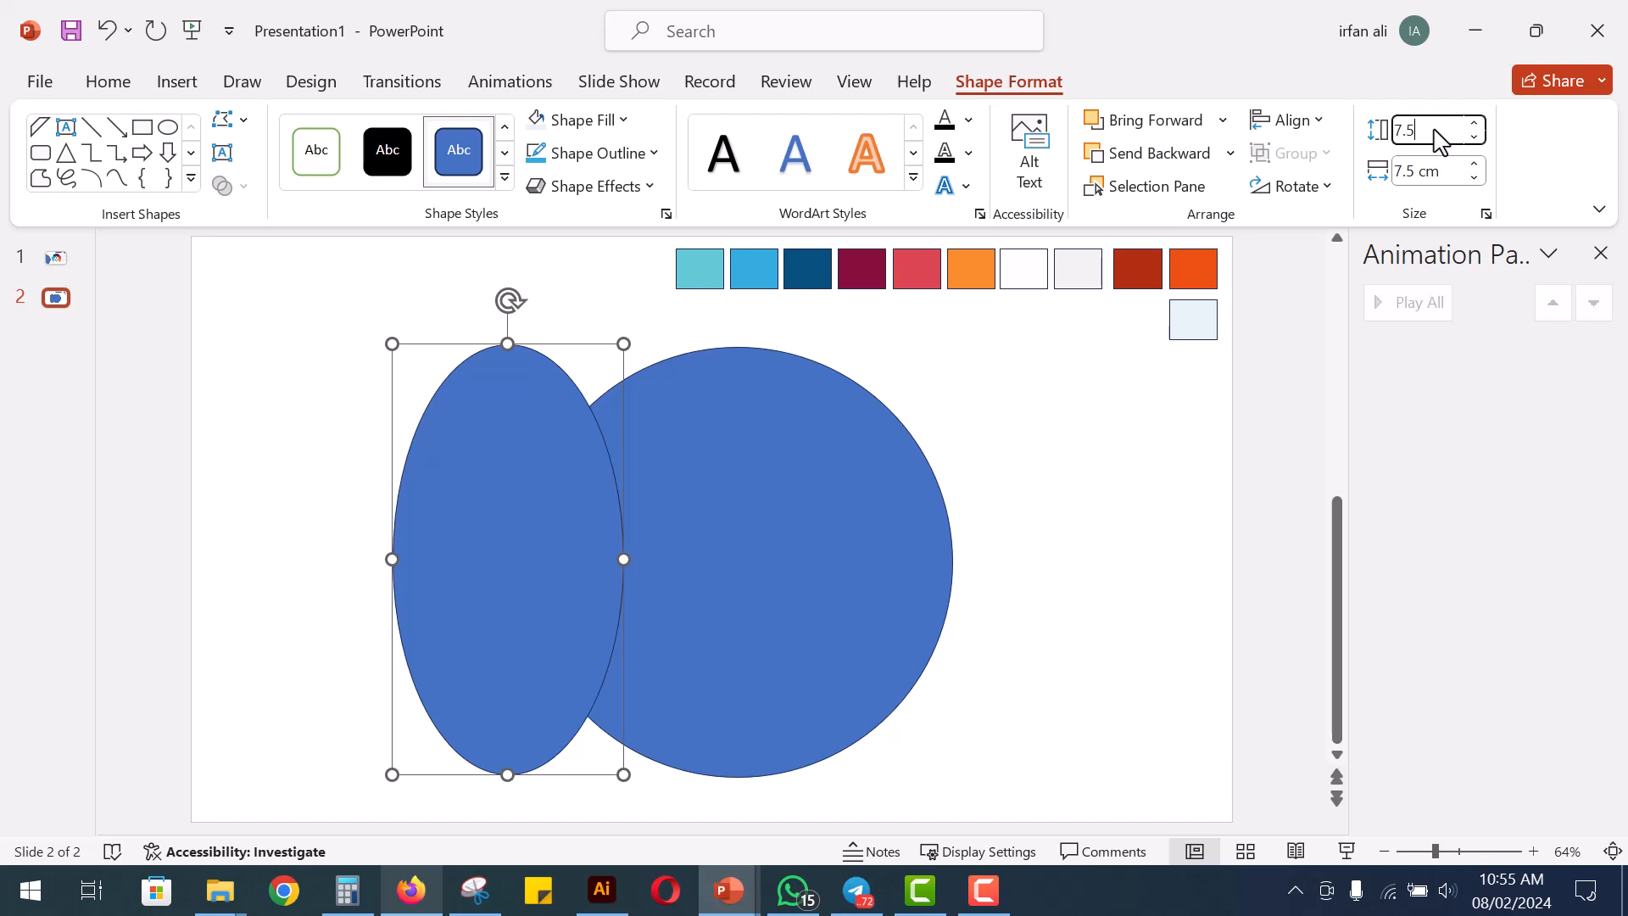
type(".5")
key("Return")
left_click_drag(551, 424, 783, 527)
Subtract the small inner circle from the large circle to form a ring
left_click(881, 568)
left_click(769, 543, "shift")
left_click(242, 189)
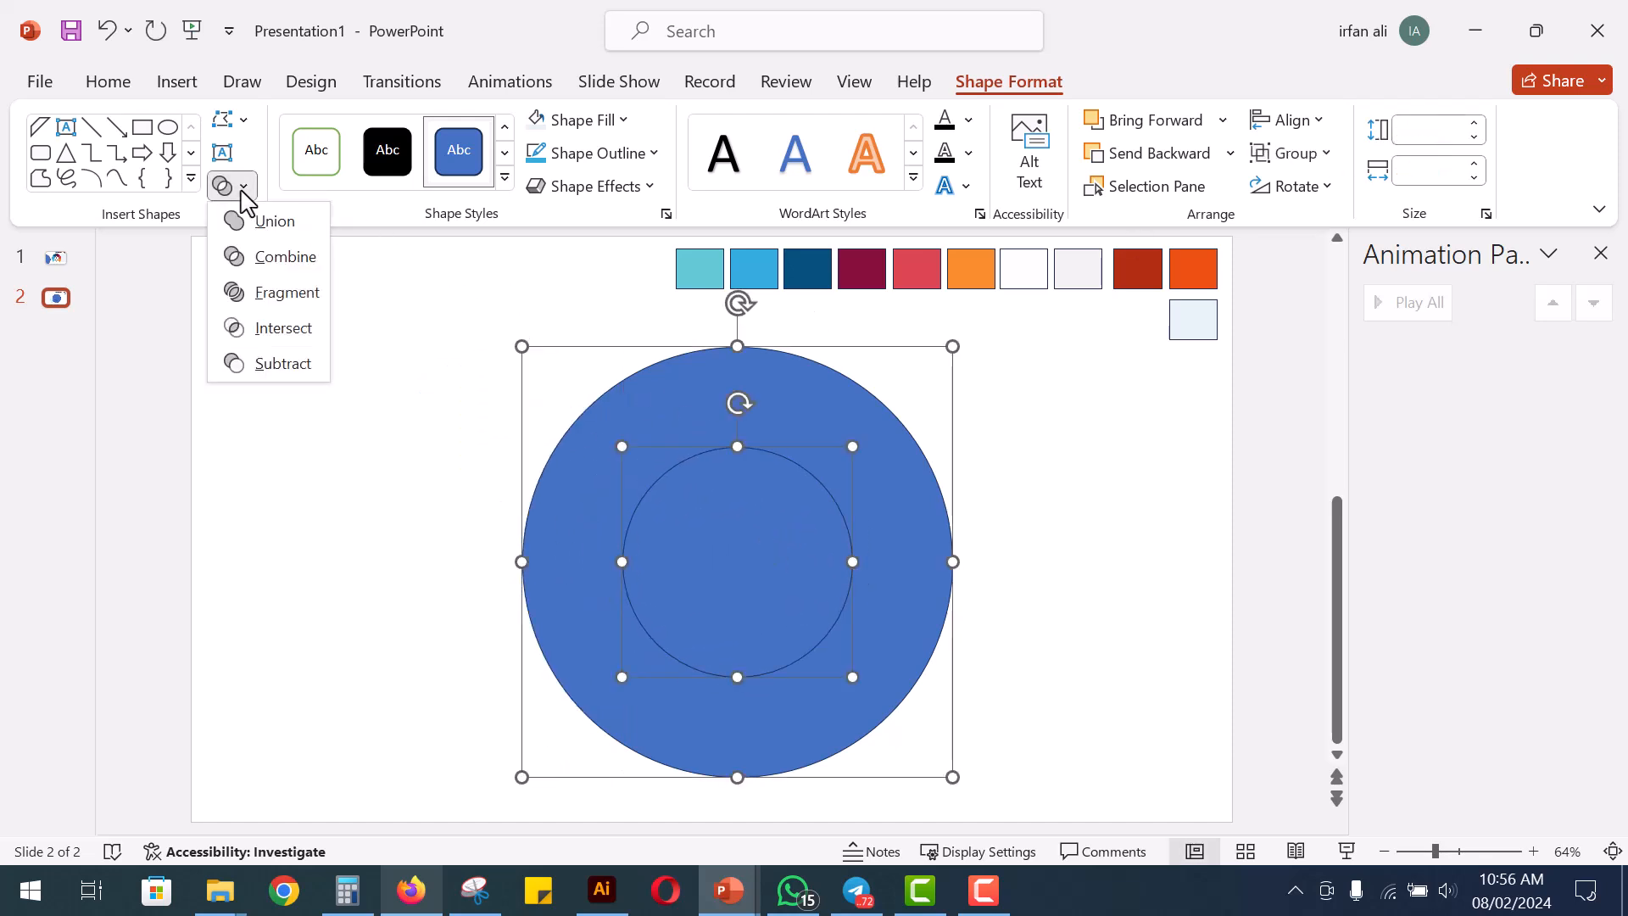
left_click(285, 369)
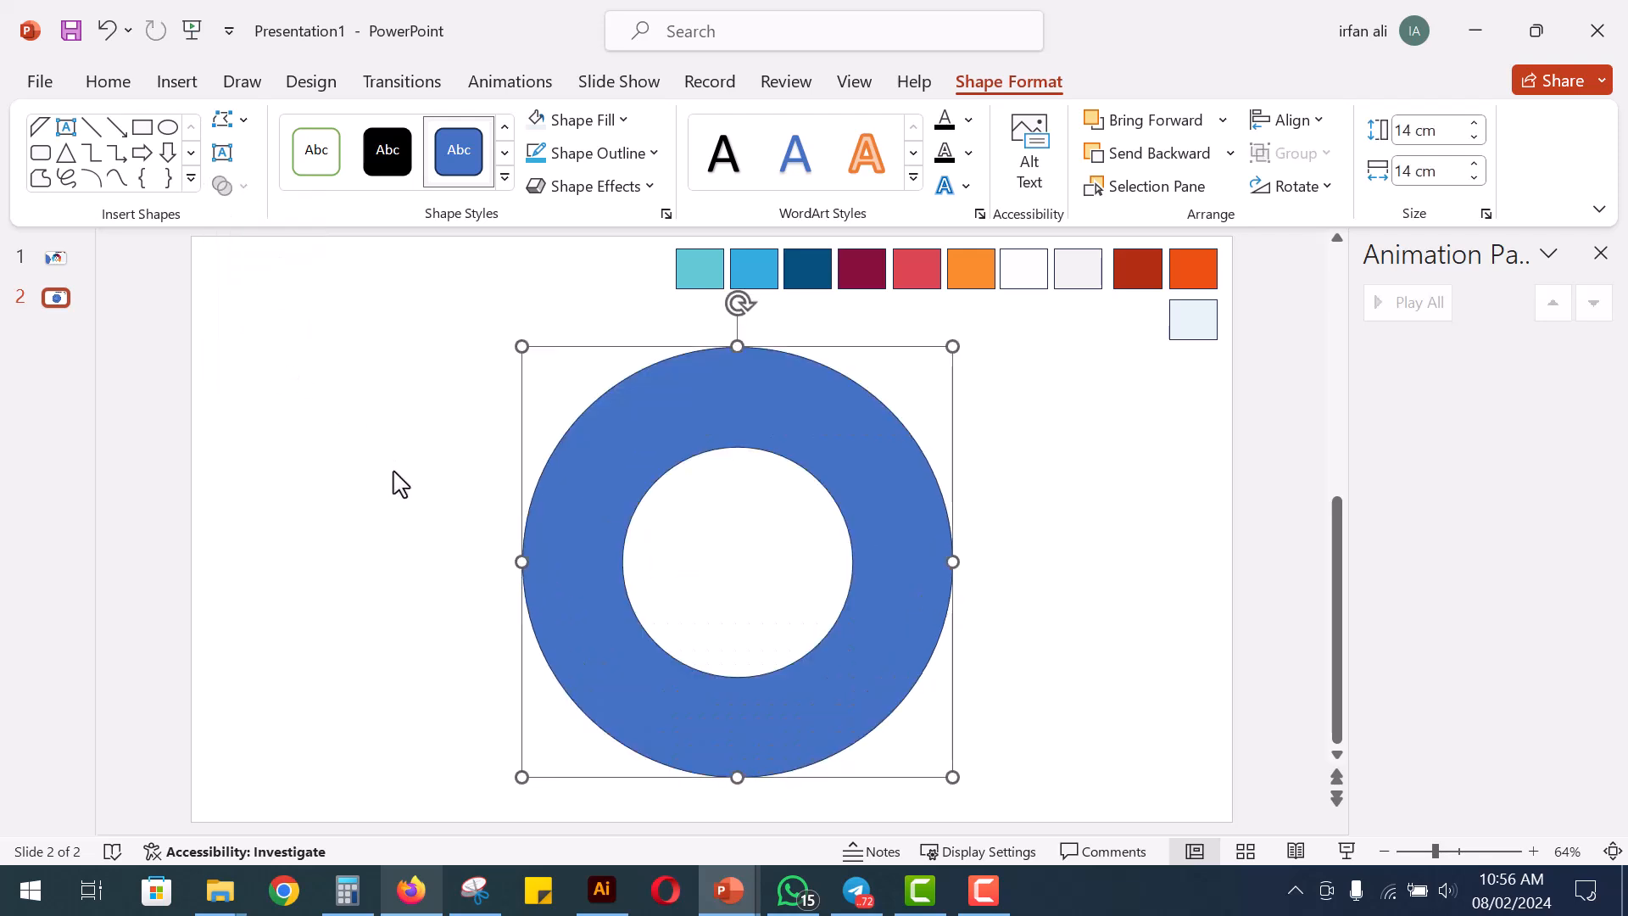
left_click(408, 514)
mouse_move(719, 427)
left_mouse_down()
mouse_move(746, 419)
mouse_move(719, 427)
left_mouse_up()
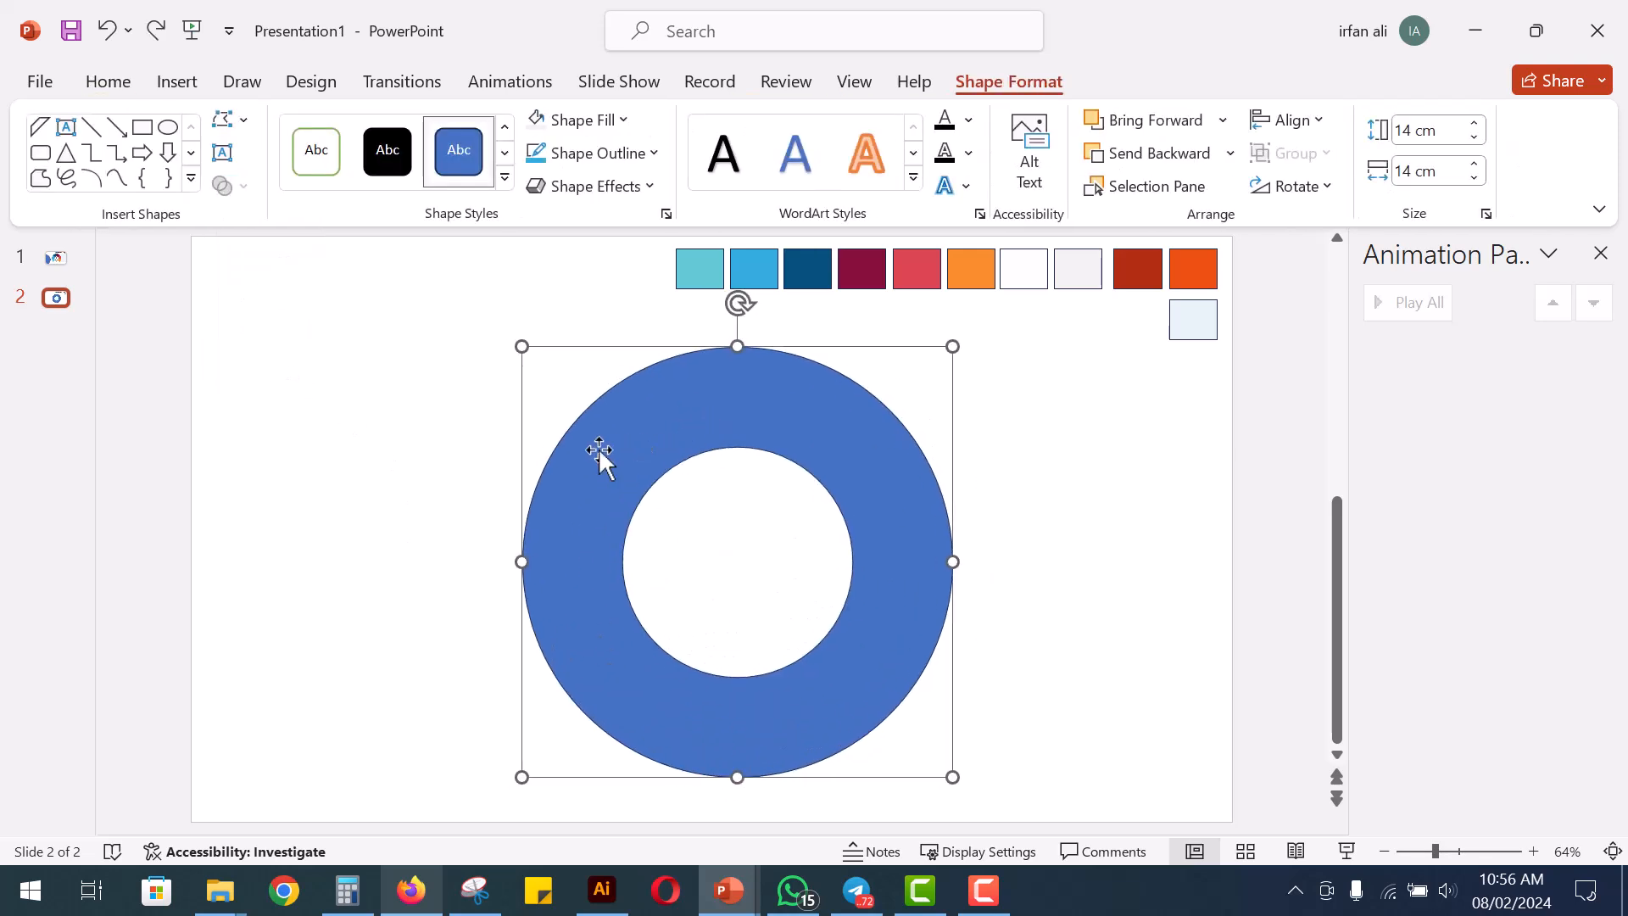
left_click(458, 433)
Draw a thin vertical rectangle about 14.69 cm by 0.28 cm through the ring's centre and fill it white
left_click(1068, 178)
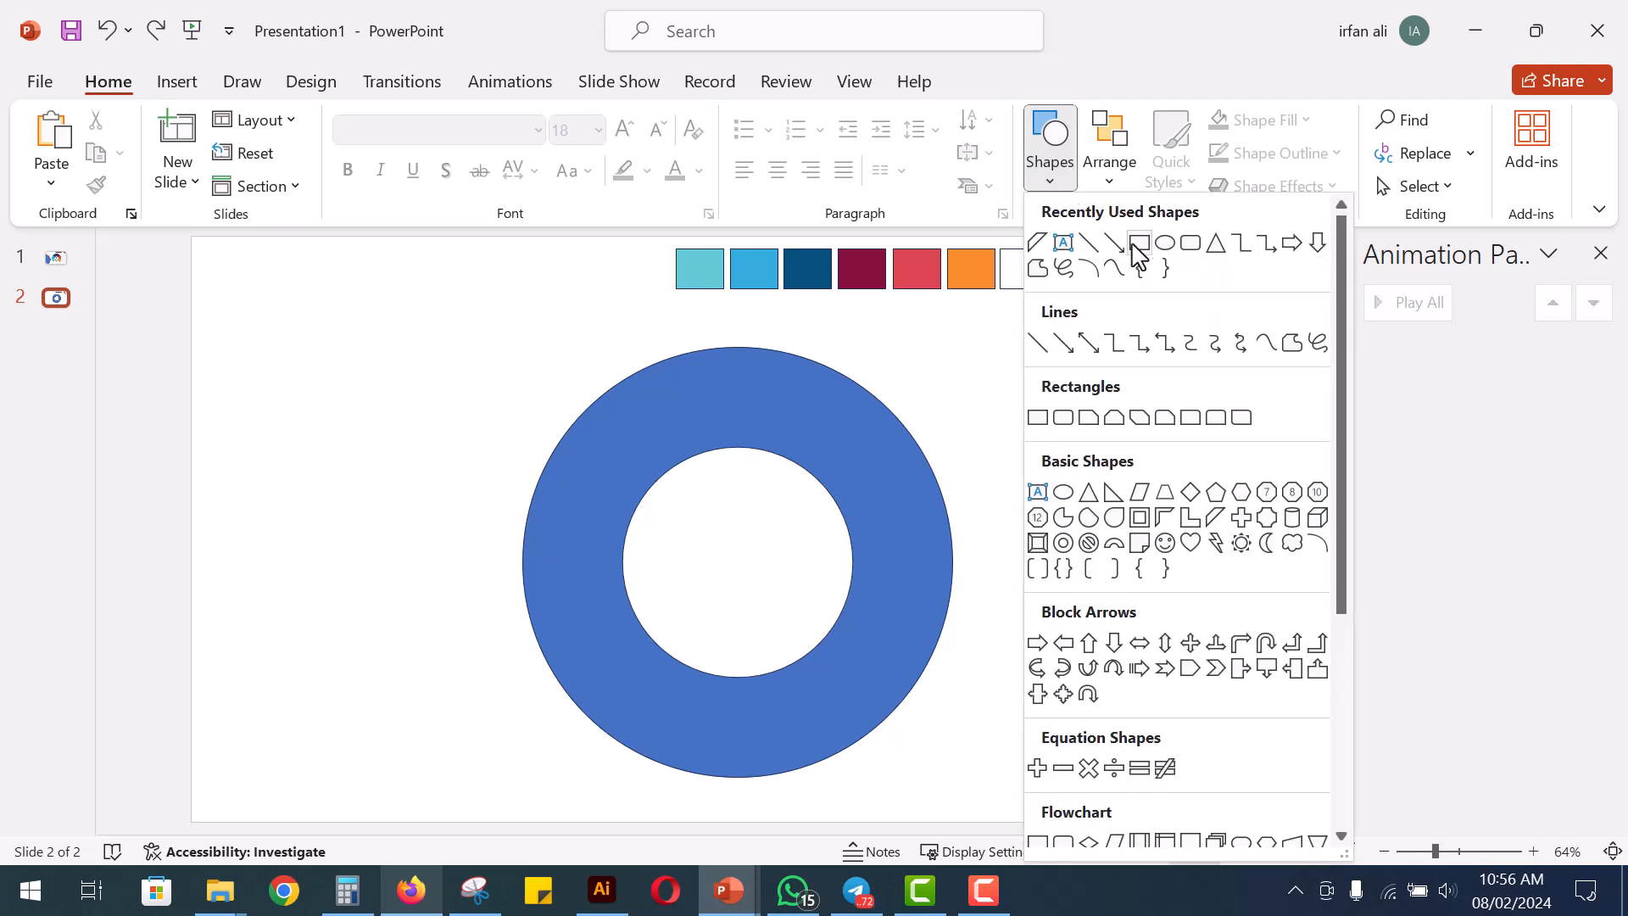
left_click(1045, 419)
mouse_move(727, 339)
left_mouse_down()
mouse_move(760, 516)
mouse_move(737, 790)
left_mouse_up()
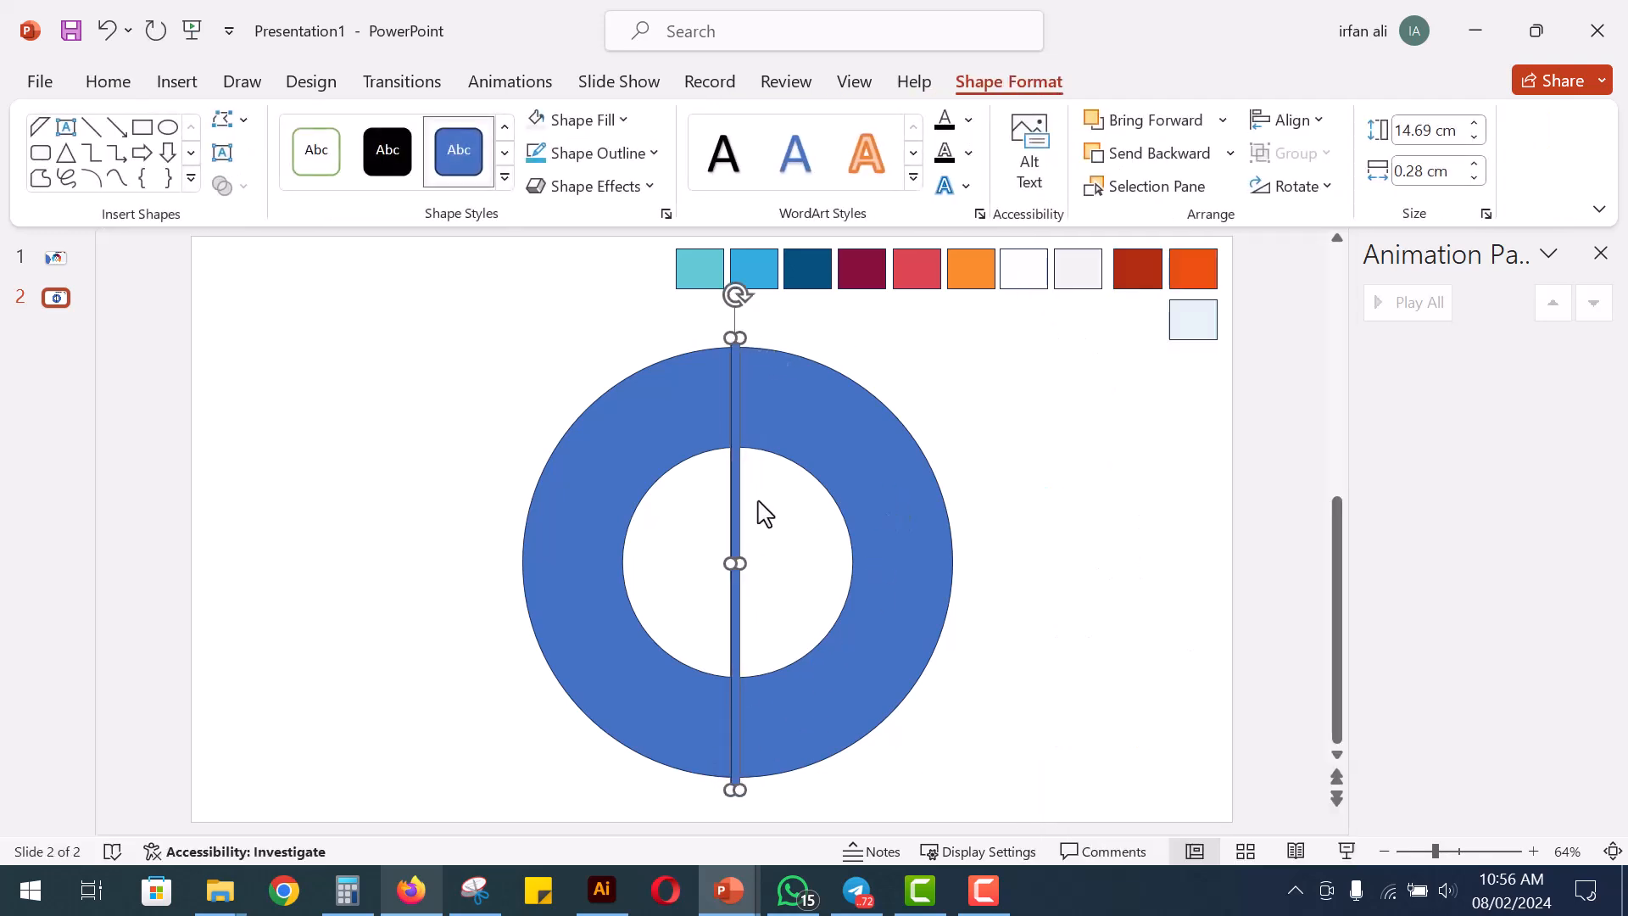
left_click_drag(731, 483, 735, 478)
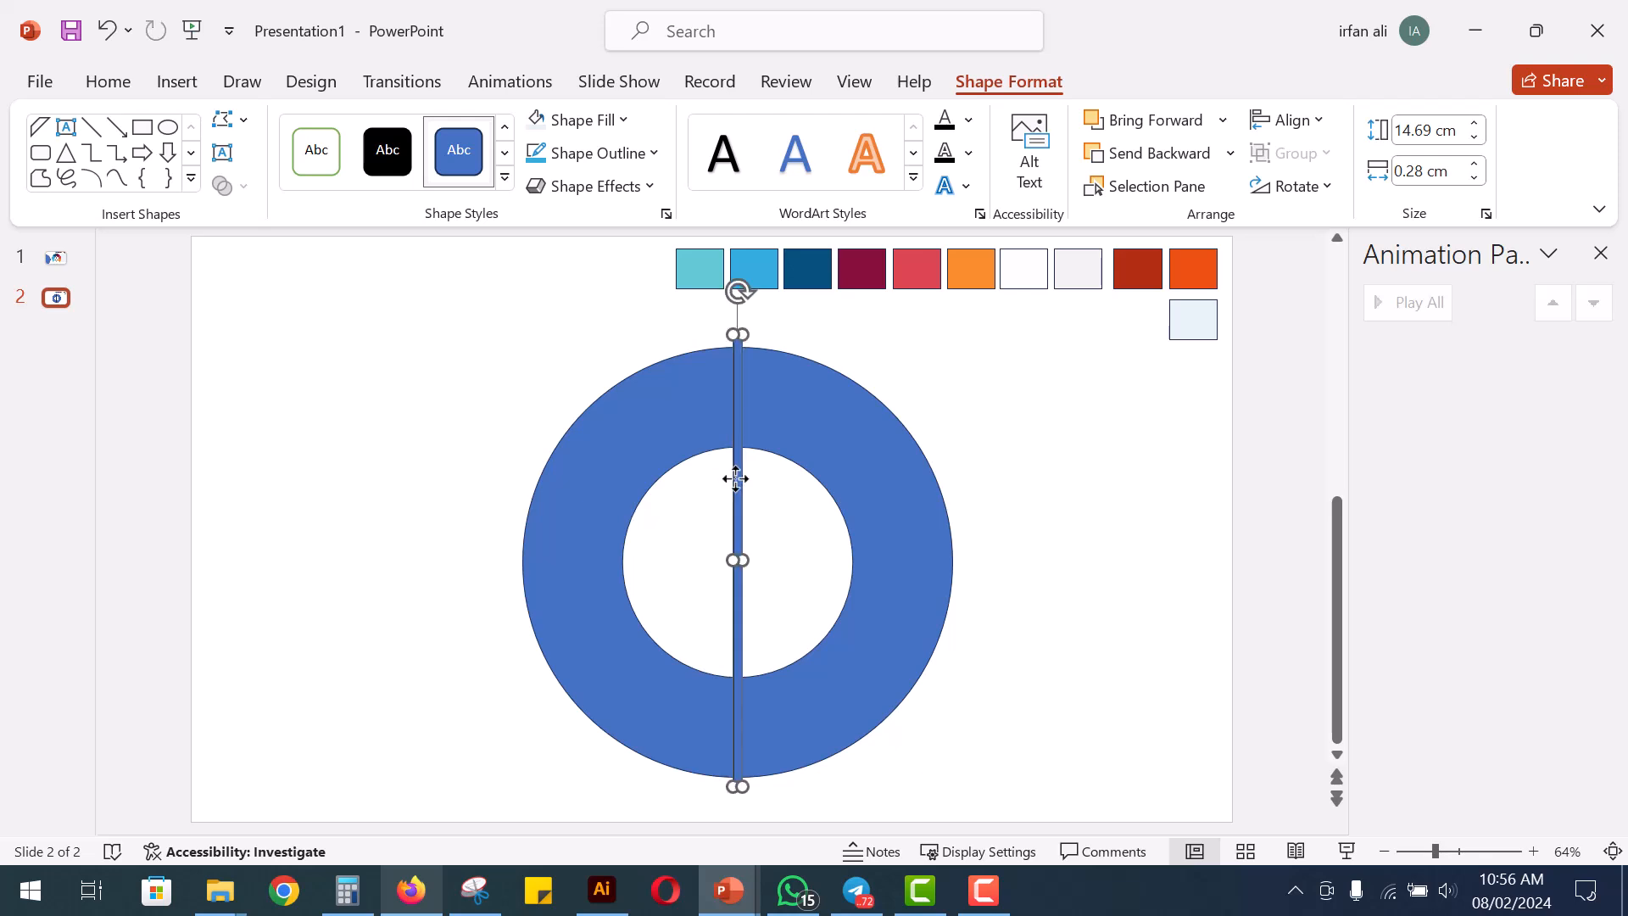
left_click(560, 120)
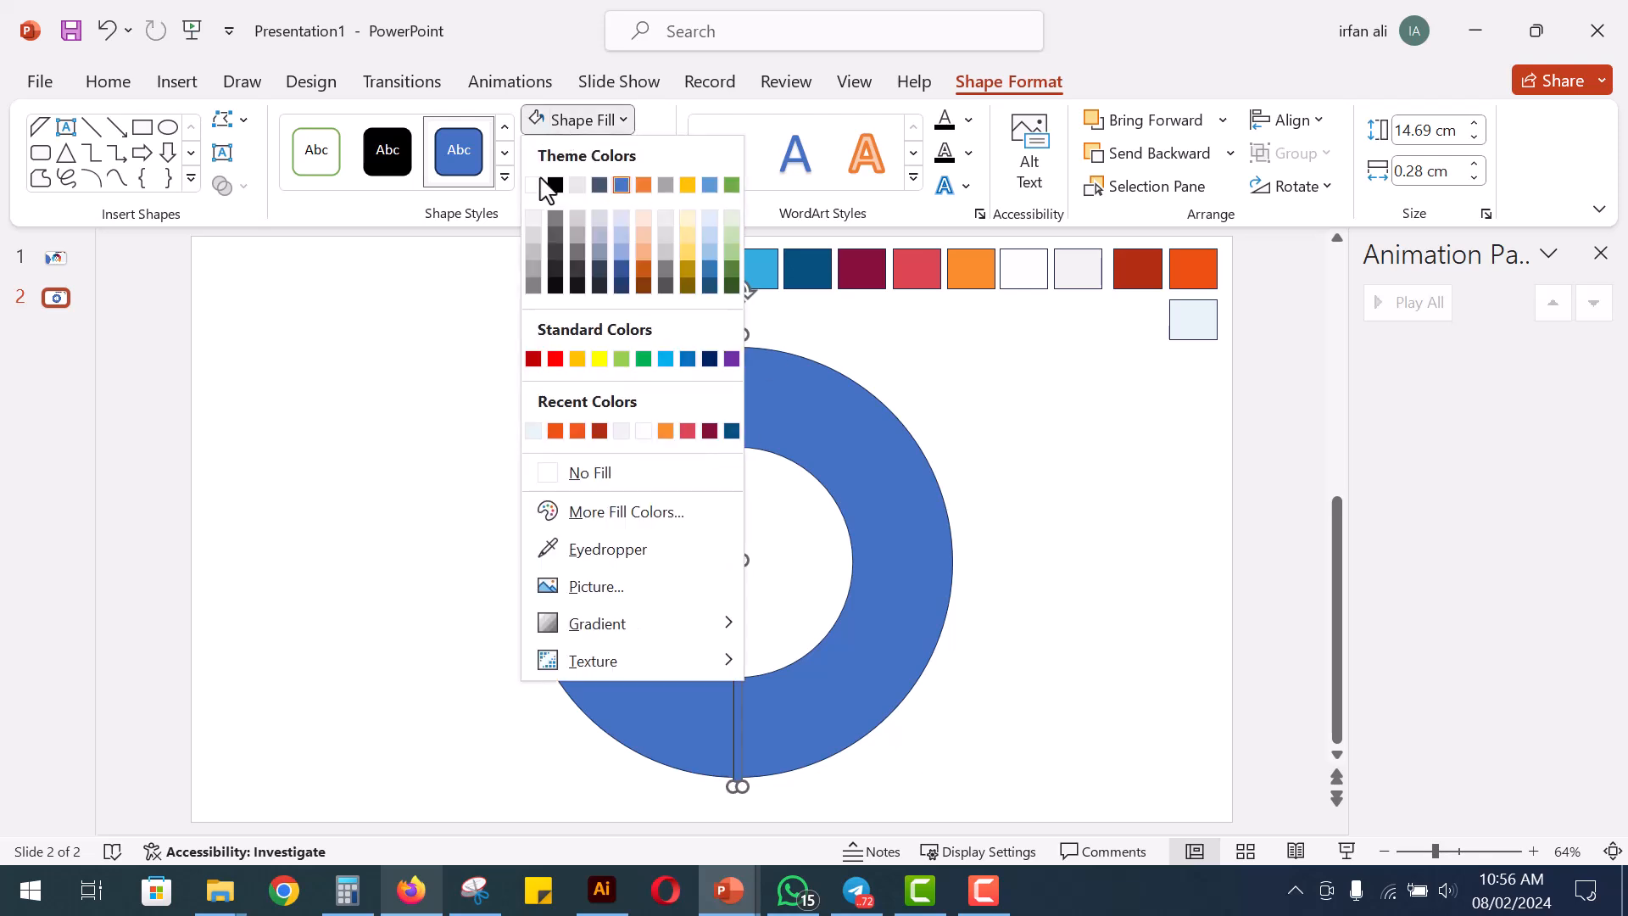
left_click(543, 181)
Duplicate the white vertical bar and set the copy's rotation to 45°
mouse_move(738, 484)
left_mouse_down("ctrl")
mouse_move(759, 504)
mouse_move(765, 475)
left_mouse_up("ctrl")
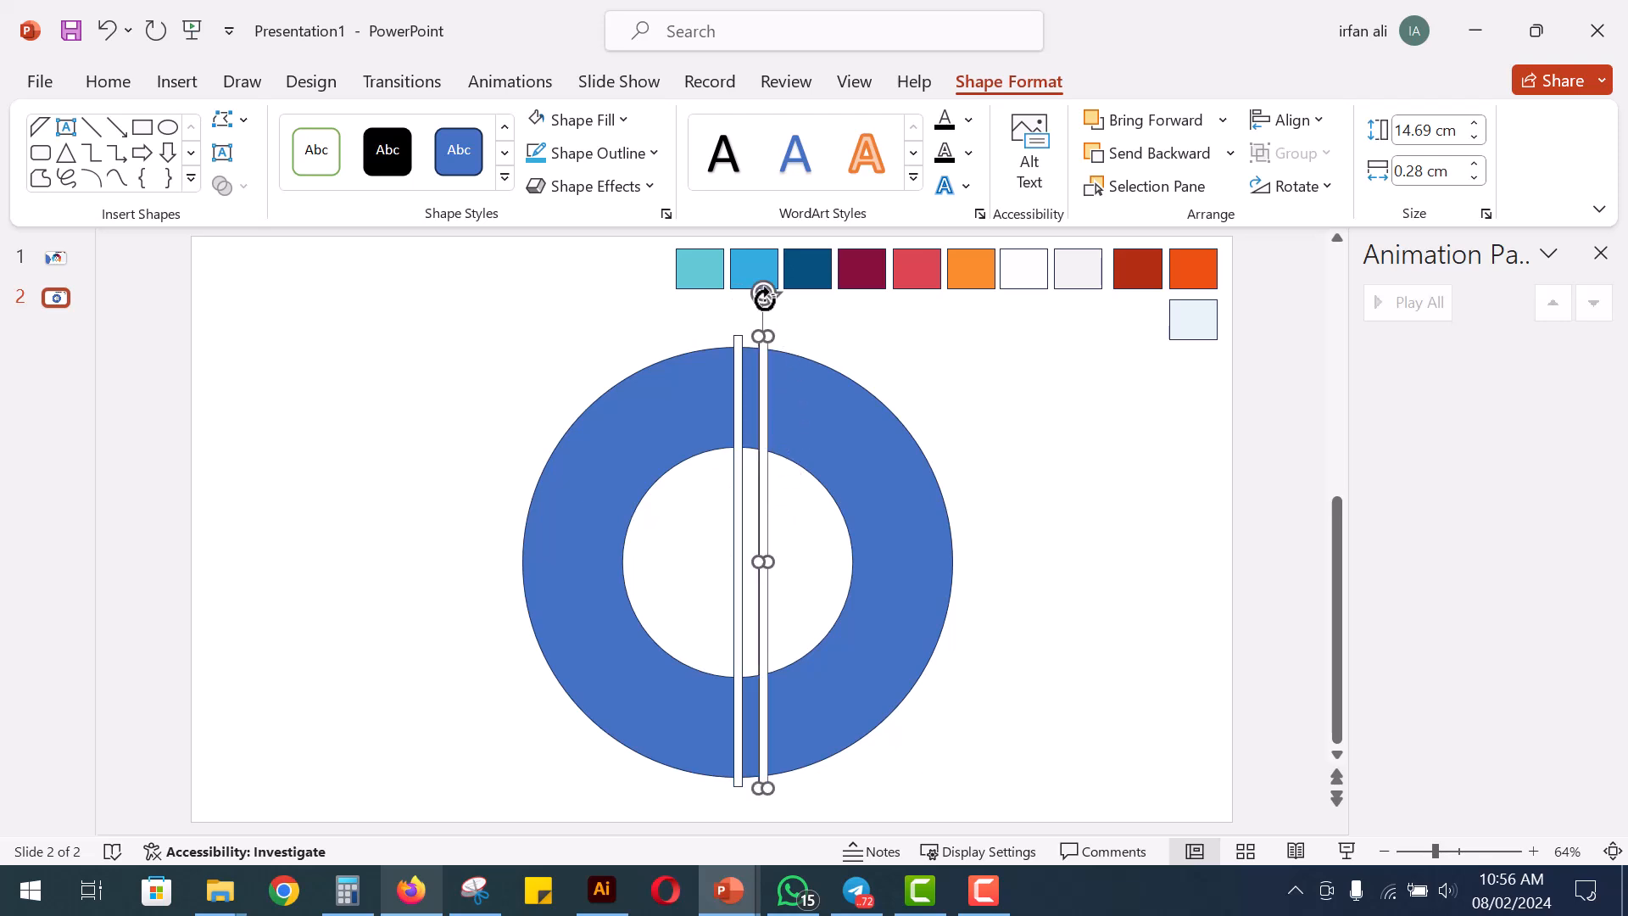
left_click(1486, 214)
left_click_drag(1492, 498, 1453, 502)
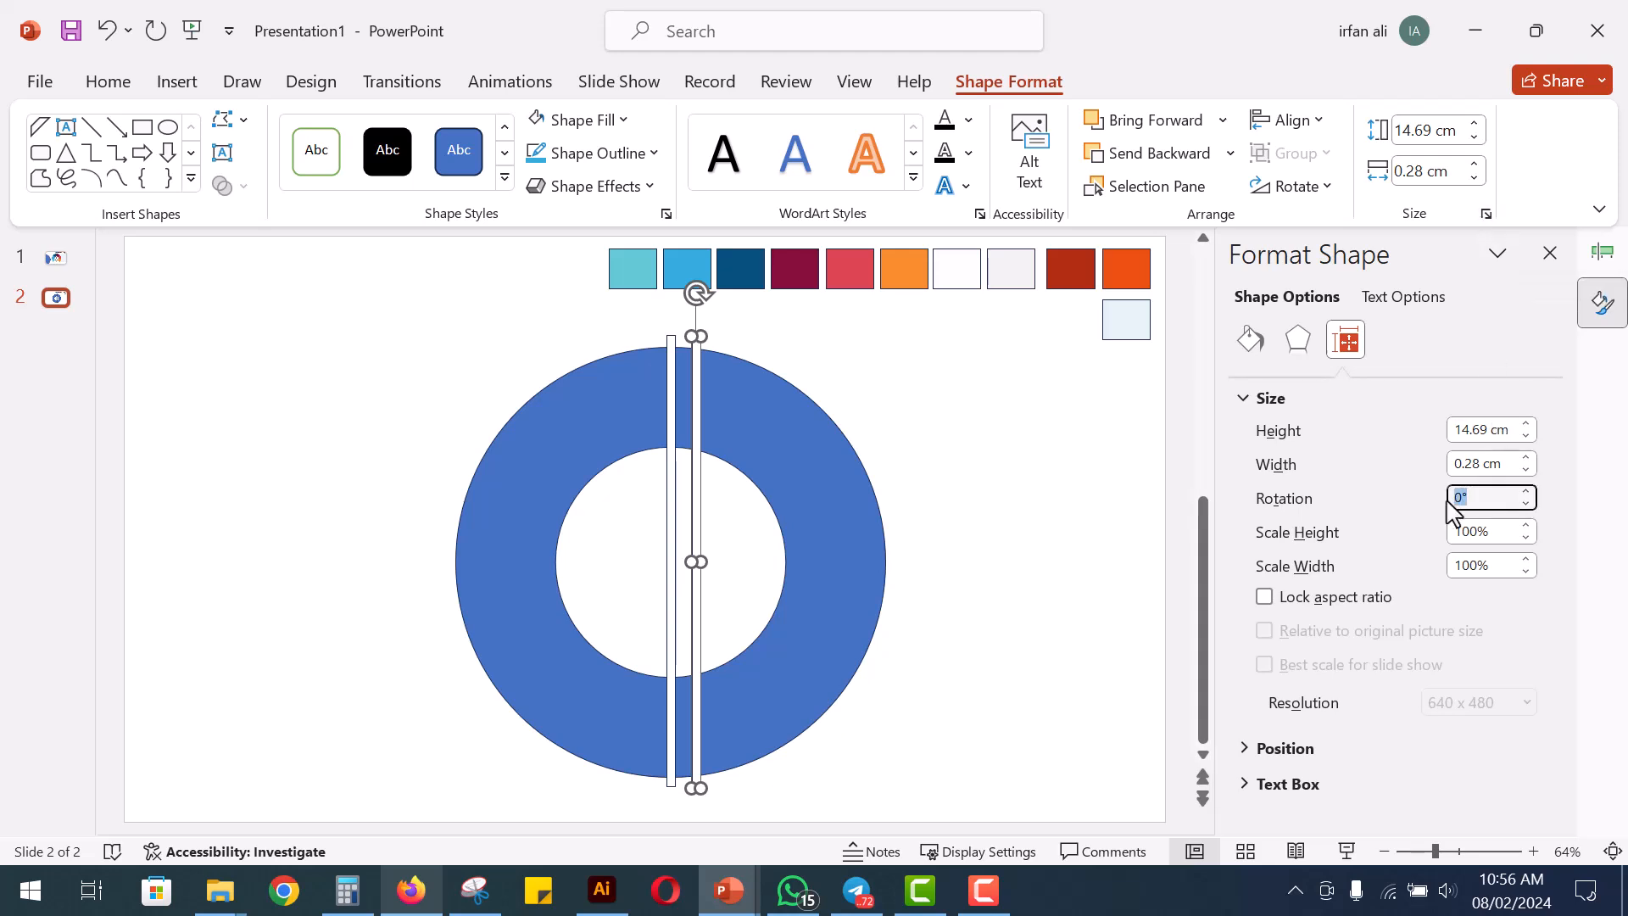
key("Return")
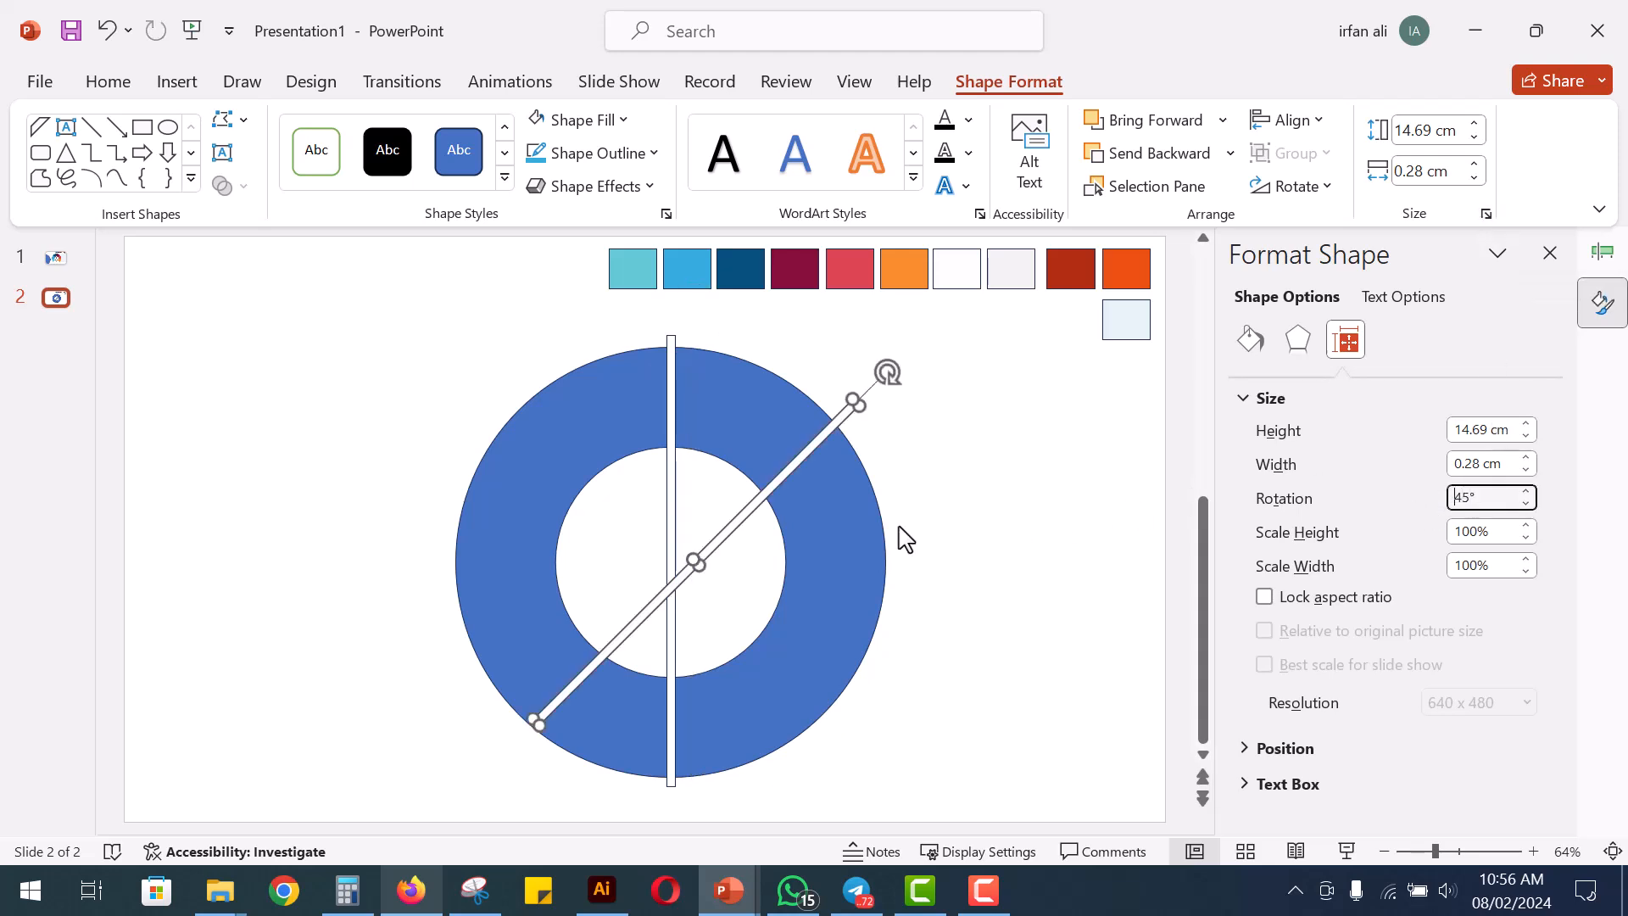
Duplicate the diagonal bar and set the new copy's rotation to 90°
left_click_drag(769, 500, 764, 557)
left_click(1457, 500)
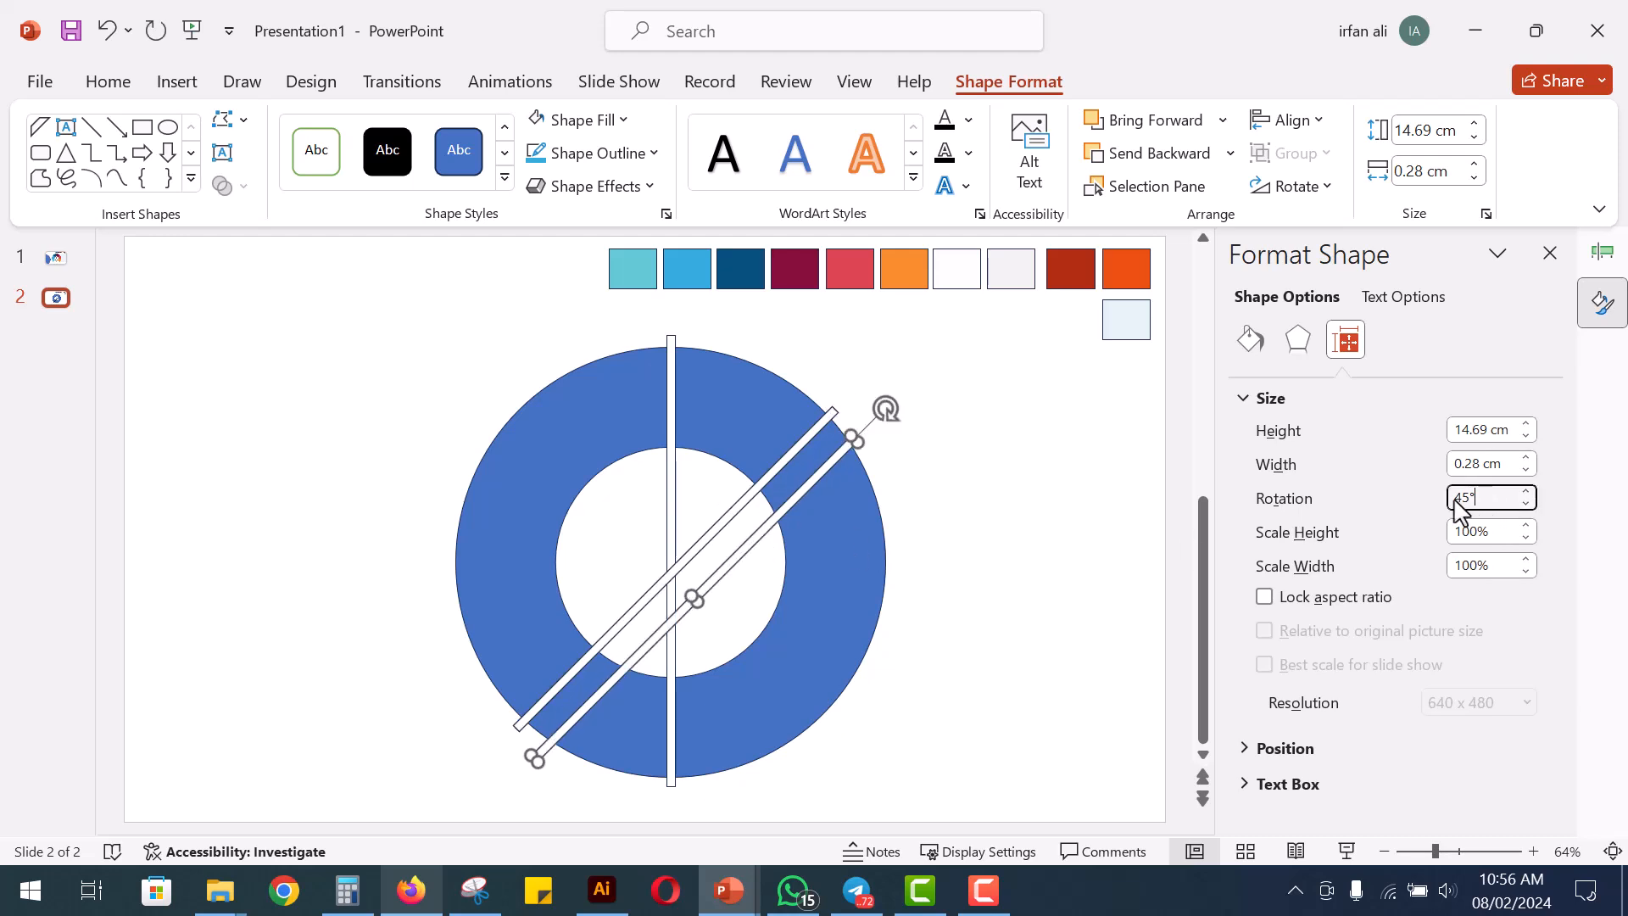
type("90")
key("Return")
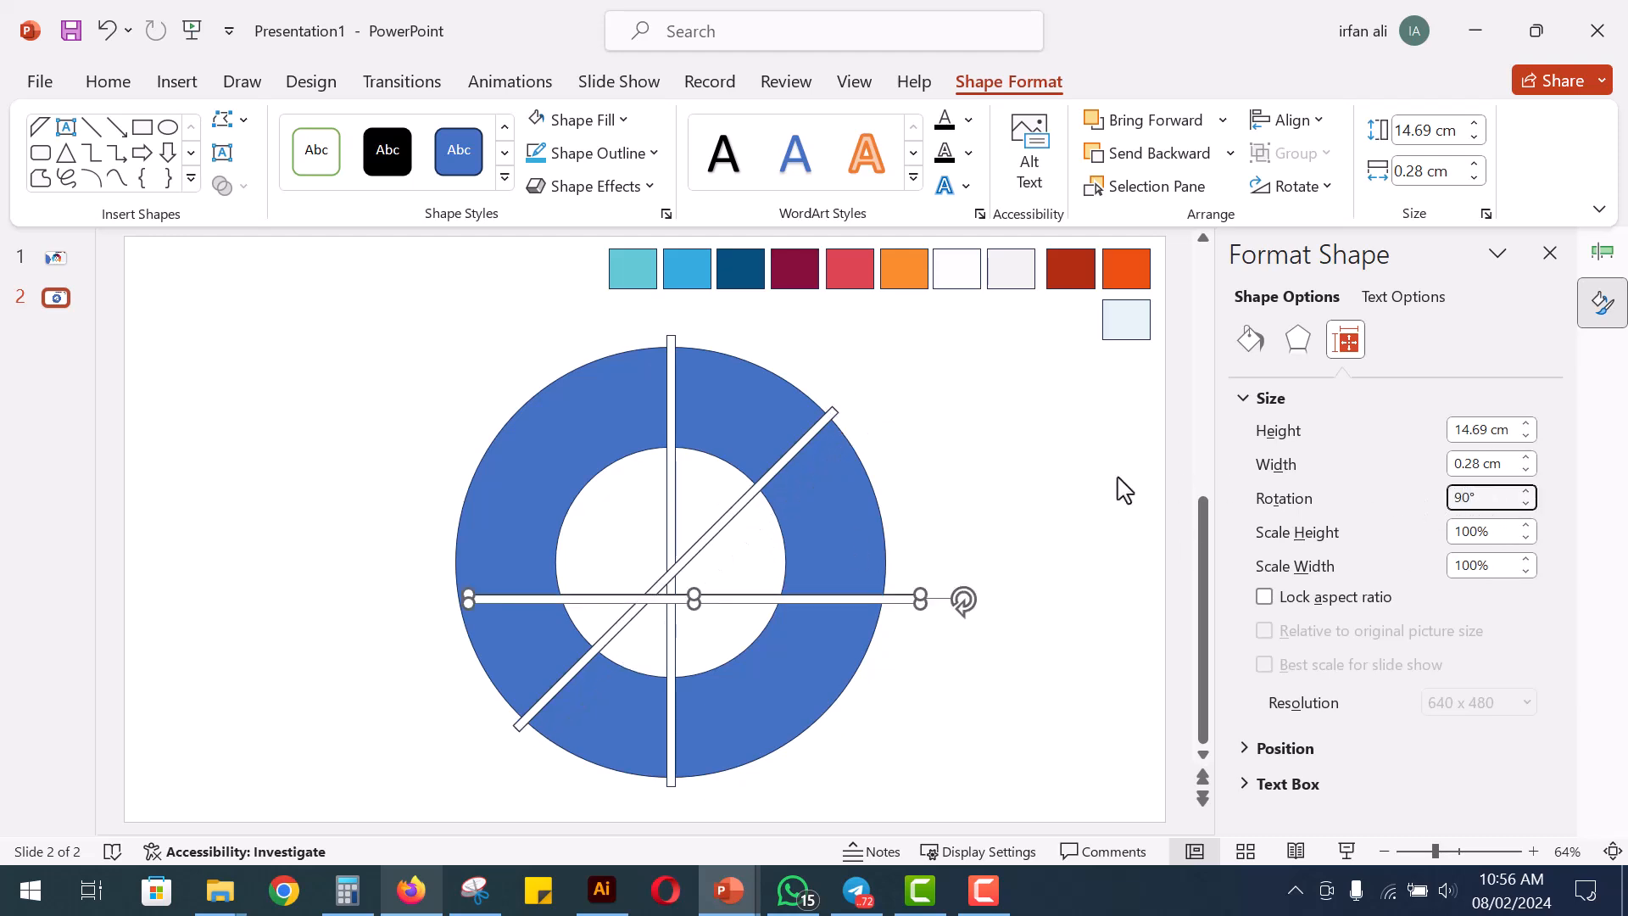
Duplicate the horizontal bar slightly above the original and set the copy's rotation to -45°
left_click_drag(827, 597, 821, 544)
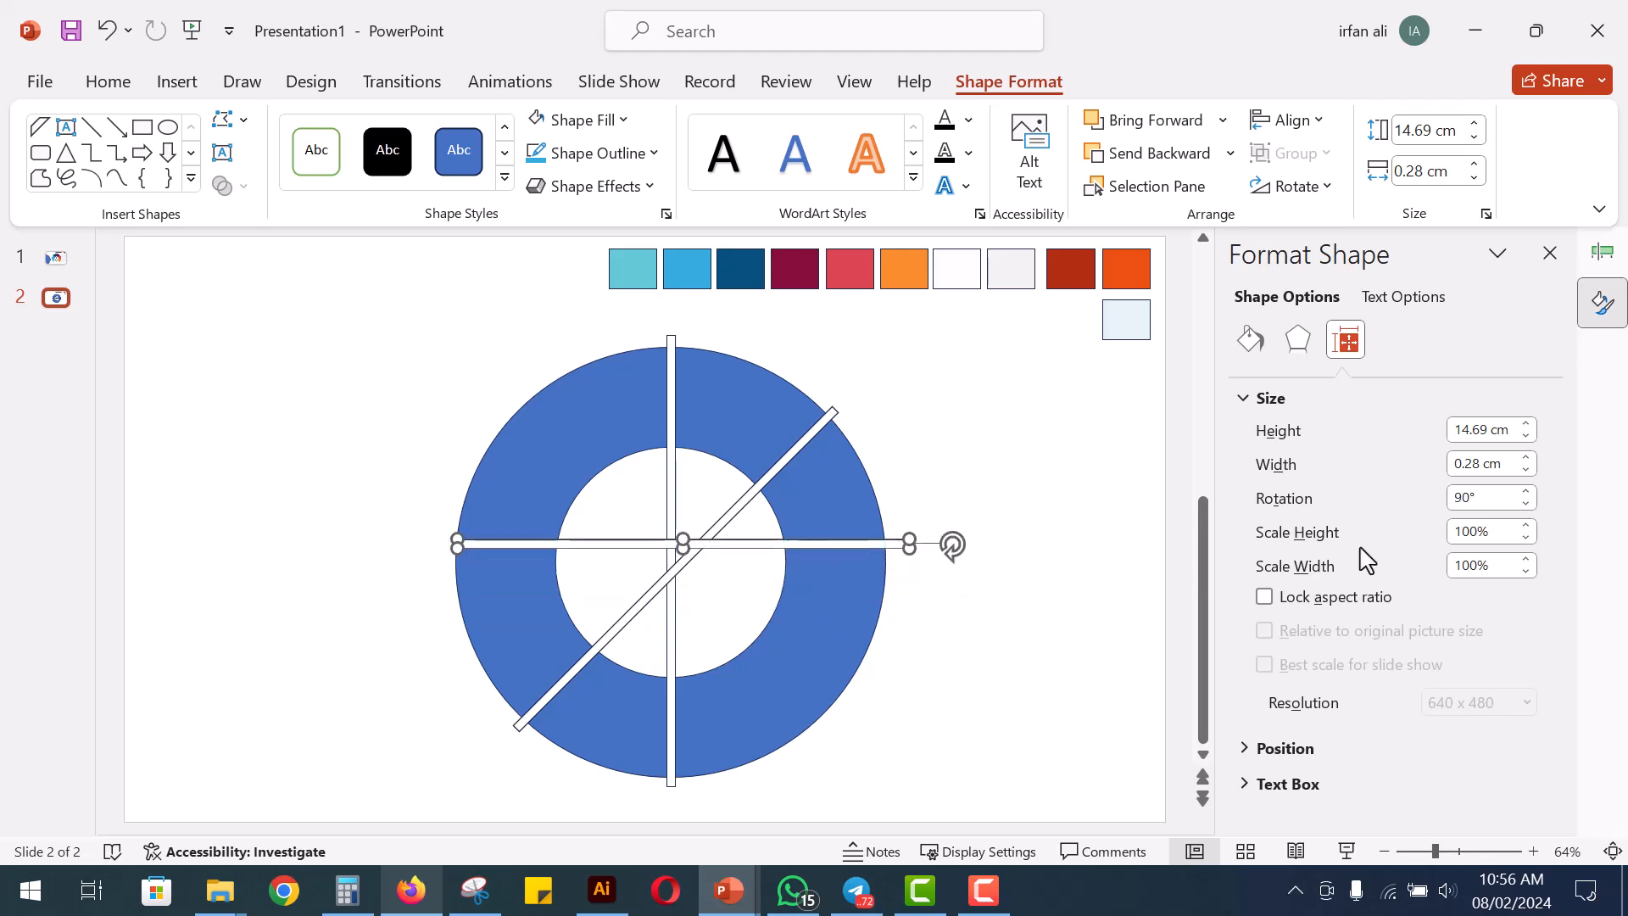
key("ctrl+z")
left_click_drag(831, 599, 834, 544, "ctrl")
double_click(1480, 498)
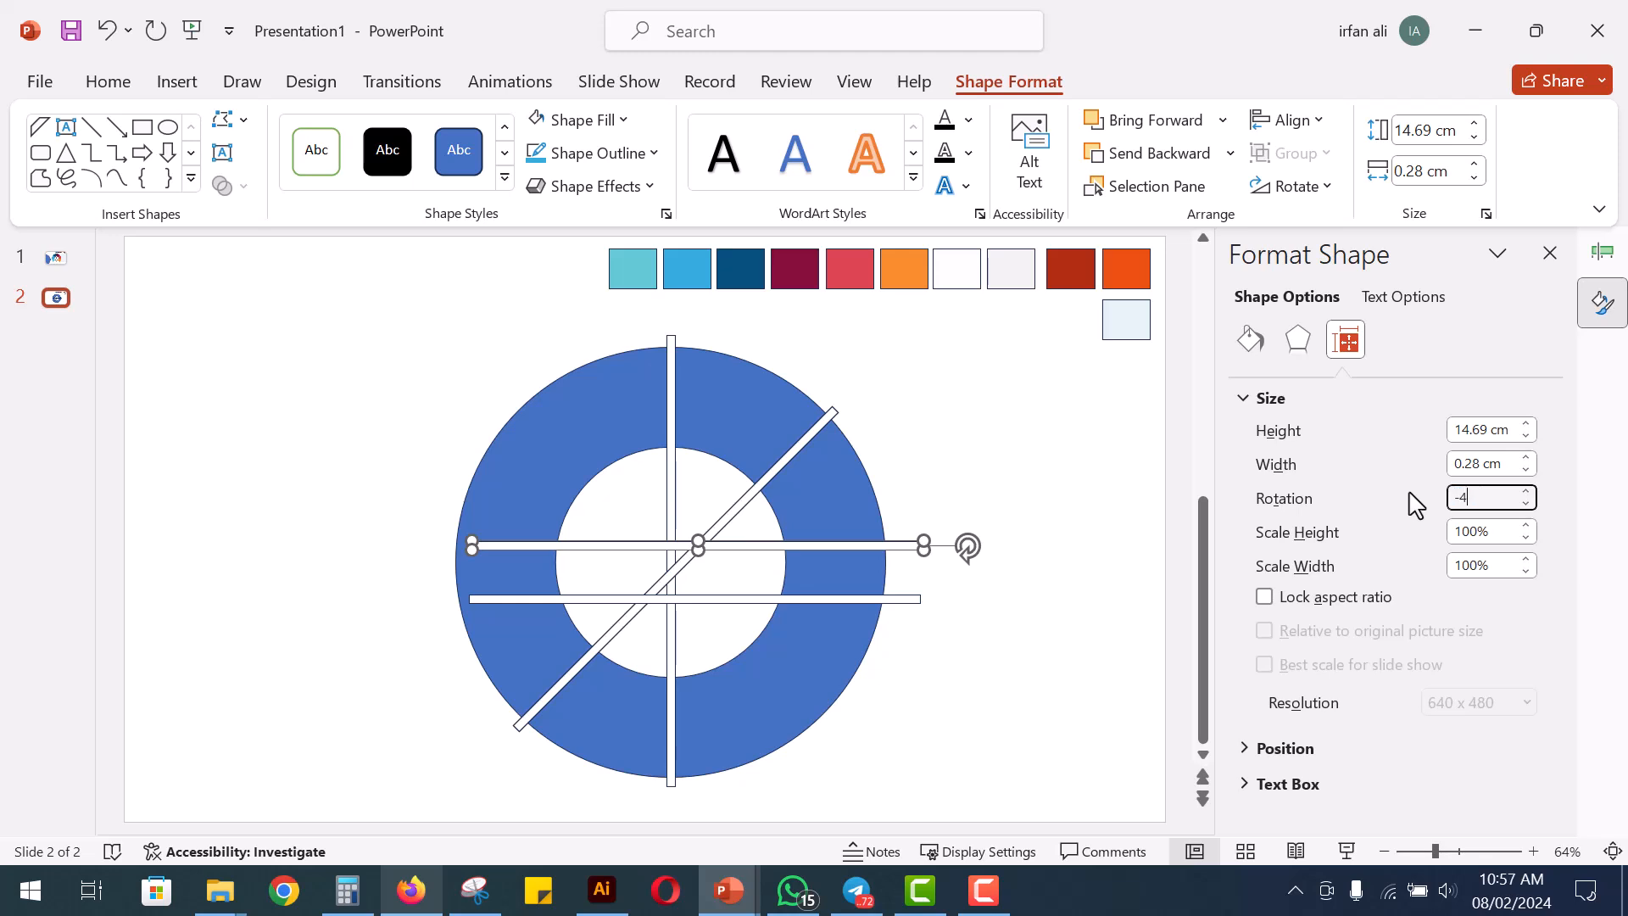
key("Return")
left_click(961, 539)
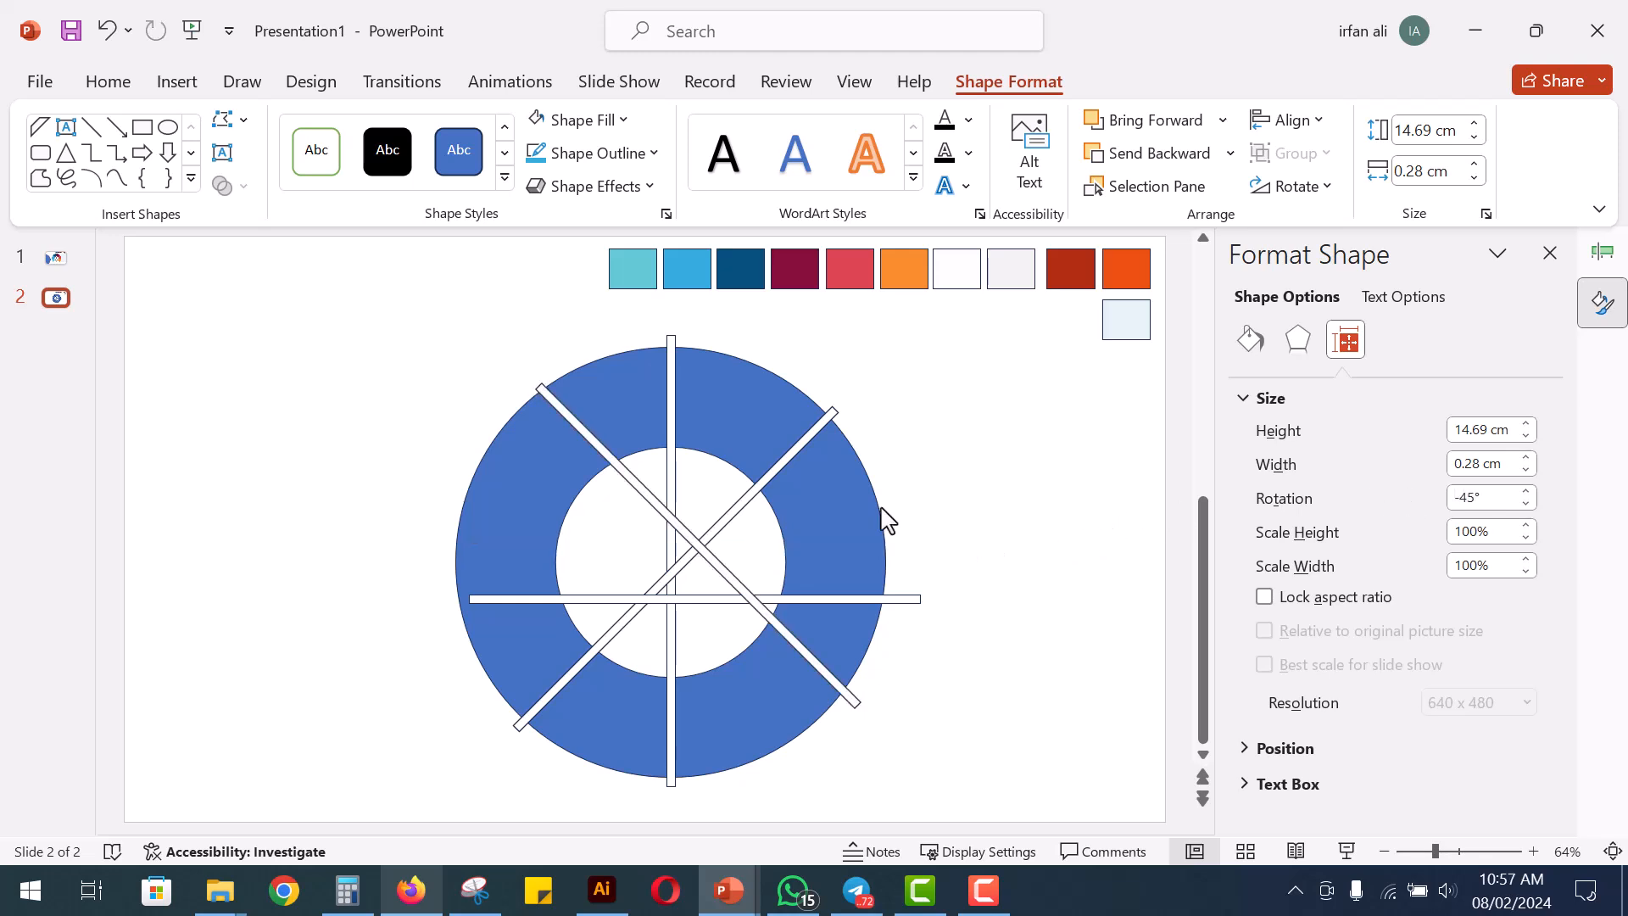
Align all four white bars to one another by centre and middle so they cross at one point
left_click(735, 513)
left_click(671, 484, "shift")
left_click(646, 492, "shift")
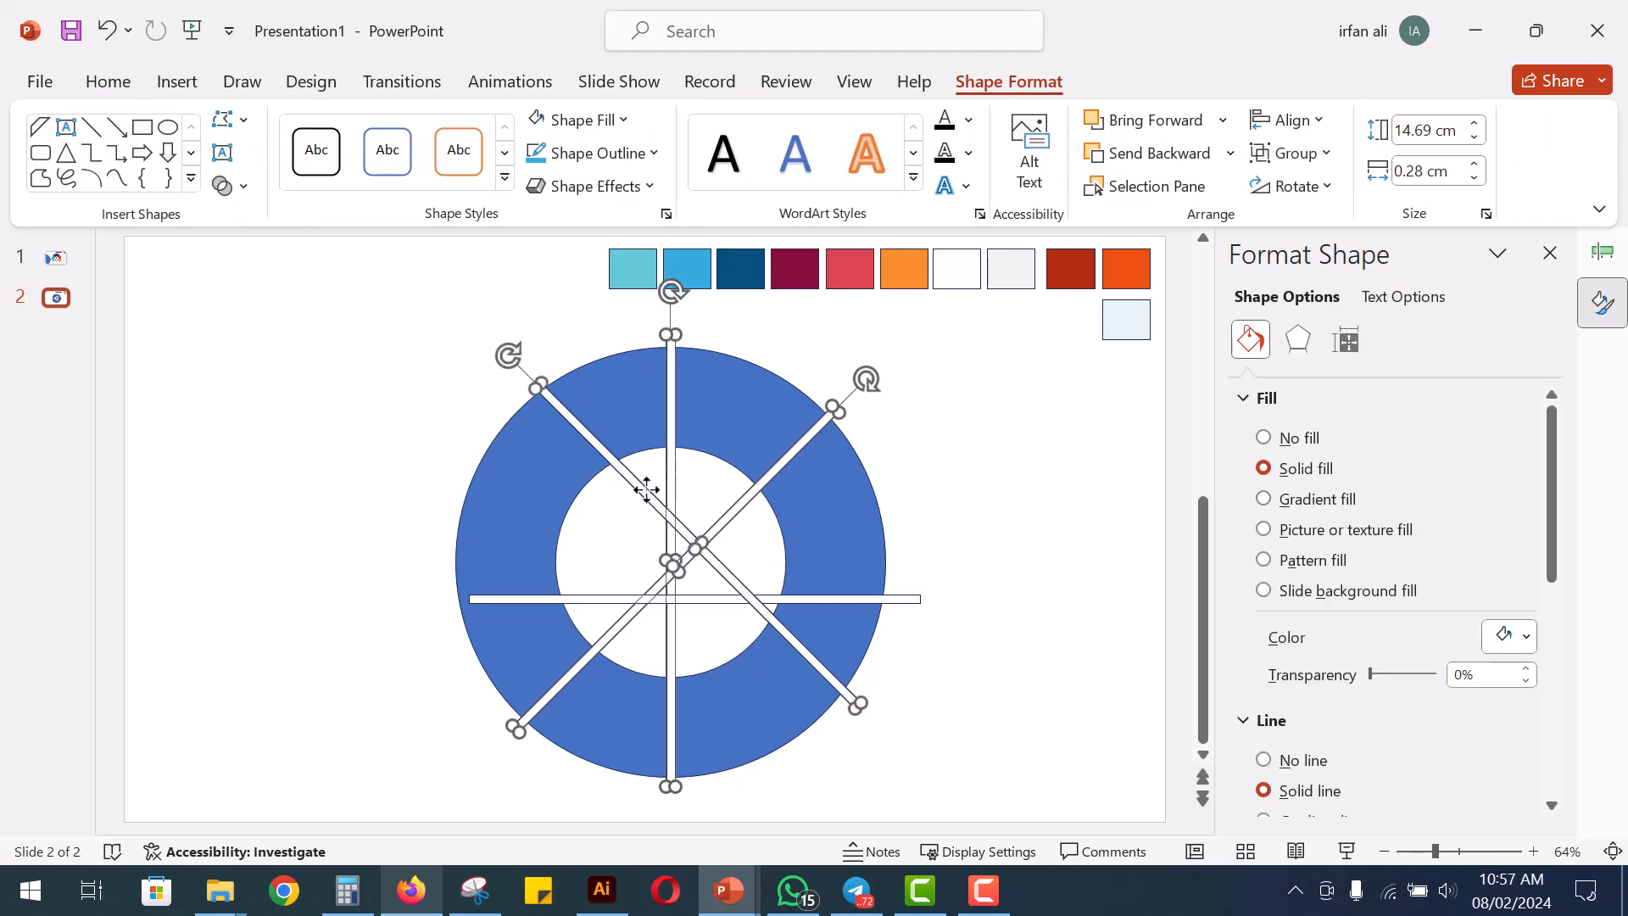
left_click(780, 600, "shift")
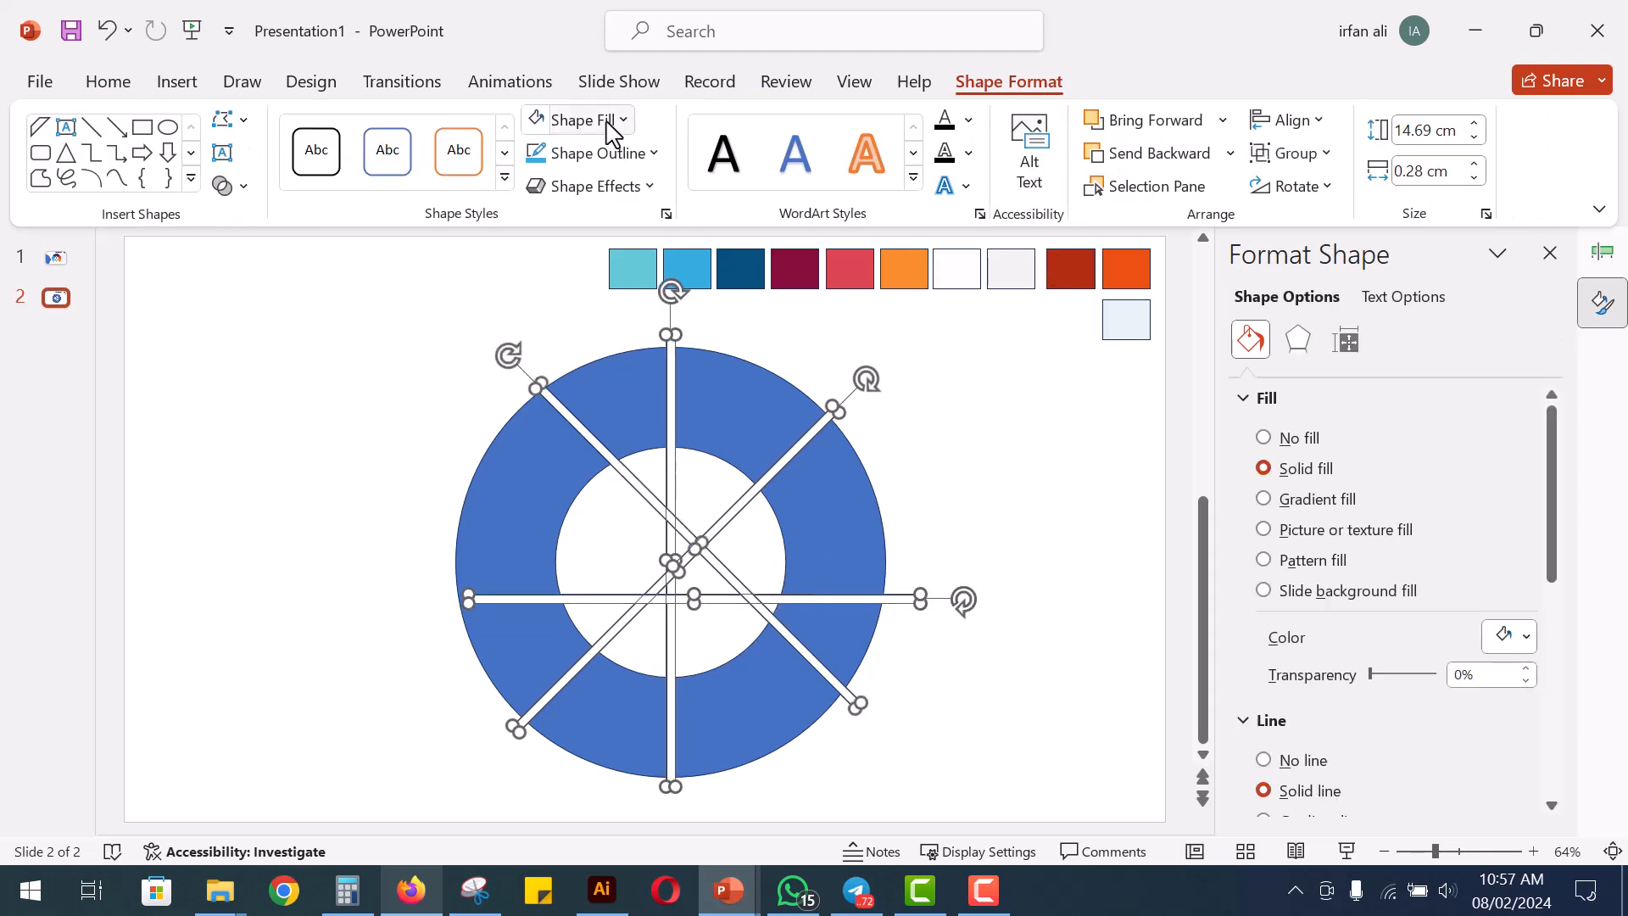
left_click(1287, 121)
left_click(1303, 193)
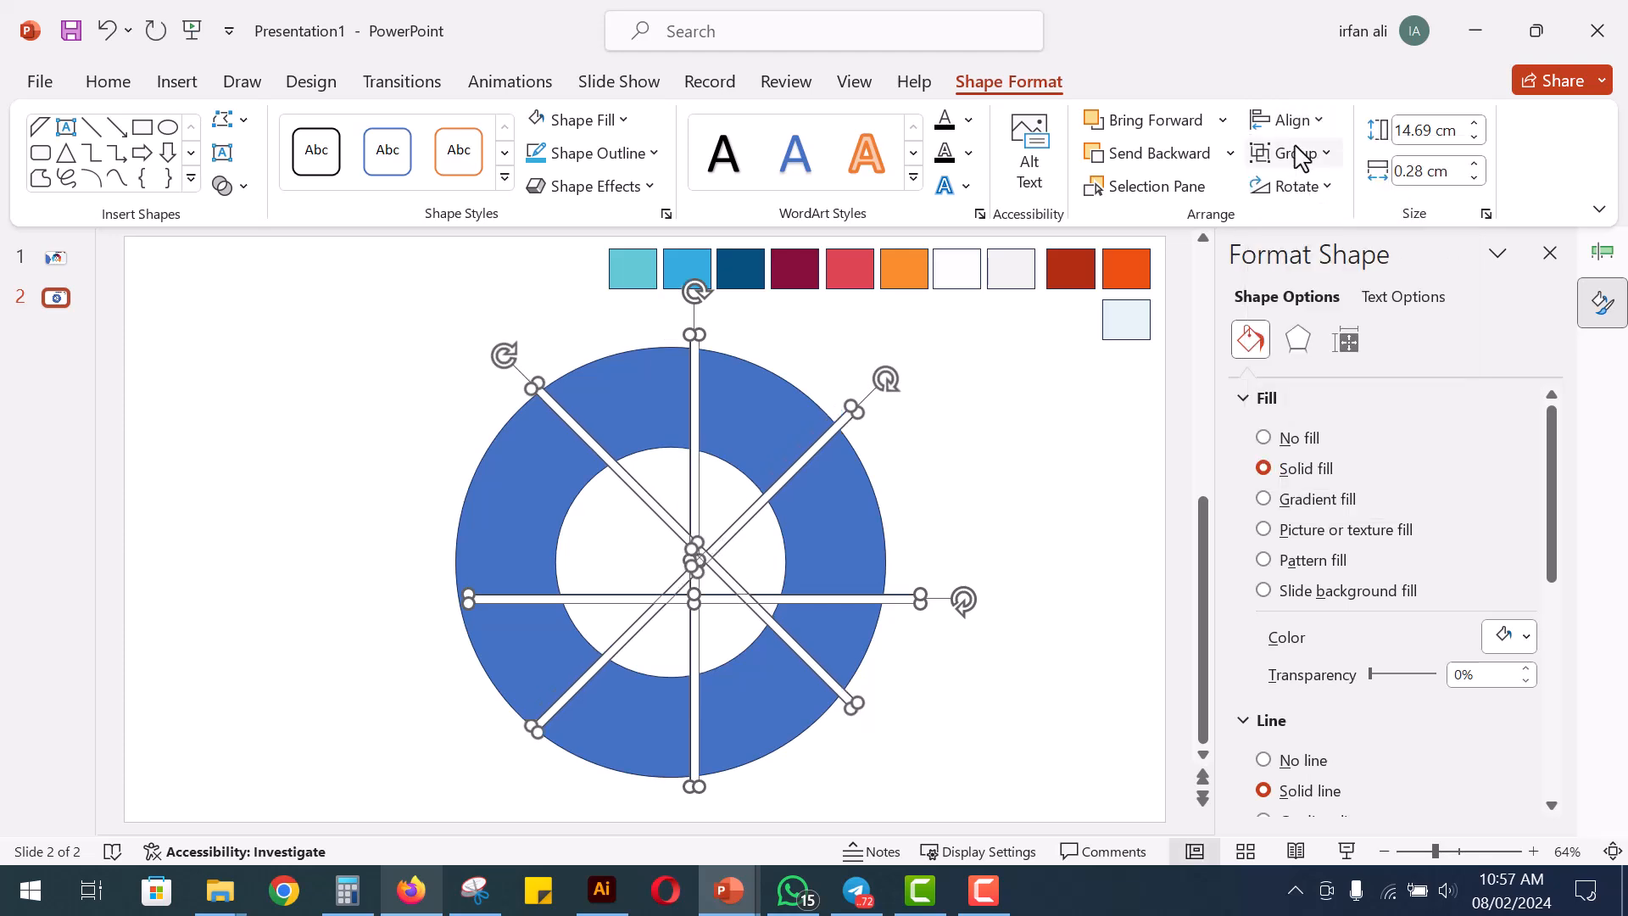
left_click(1289, 119)
left_click(1311, 307)
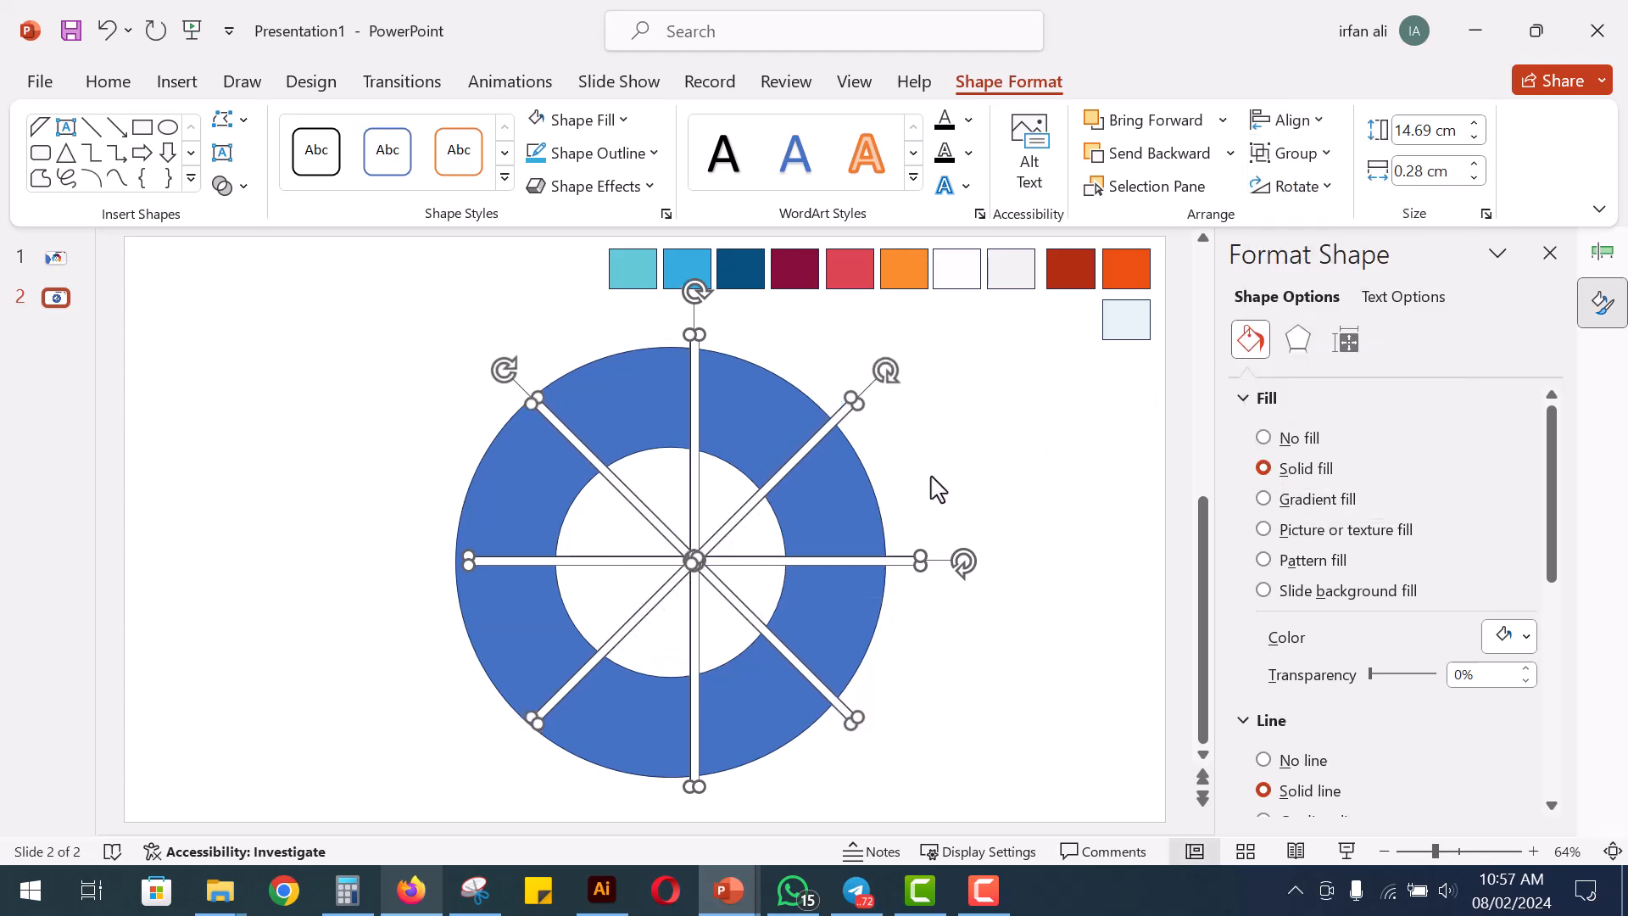
Nudge the crossed bars left towards the ring's centre, then align them with the ring by centre and middle
key("Left")
key("Left")
key("Left")
key("Left")
key("Left")
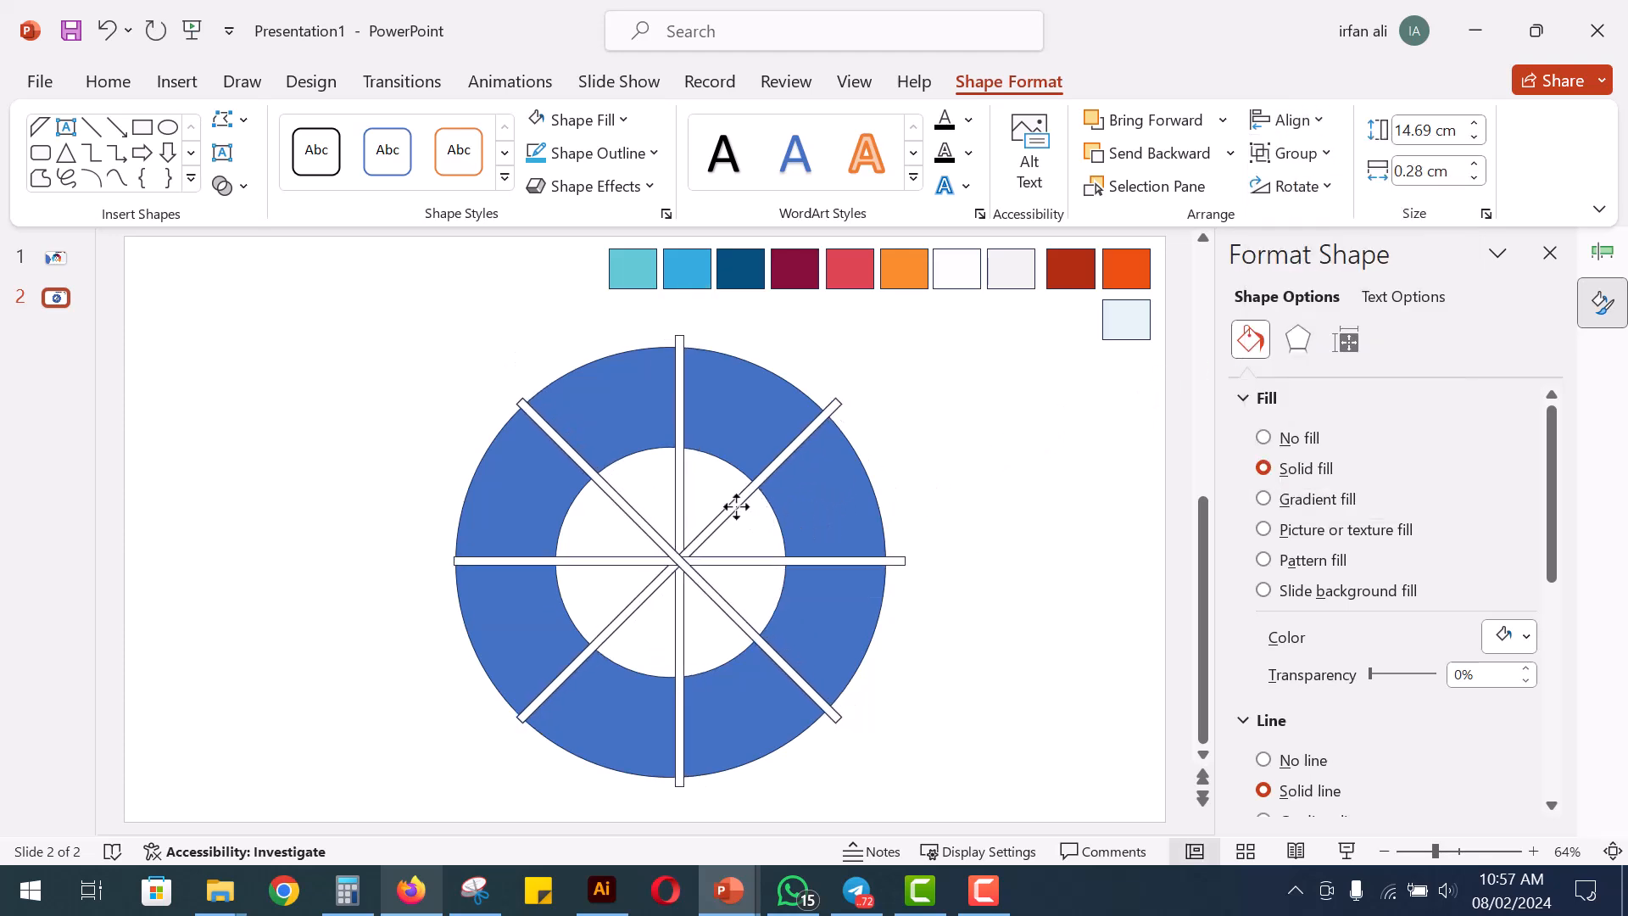
left_click(797, 509, "shift")
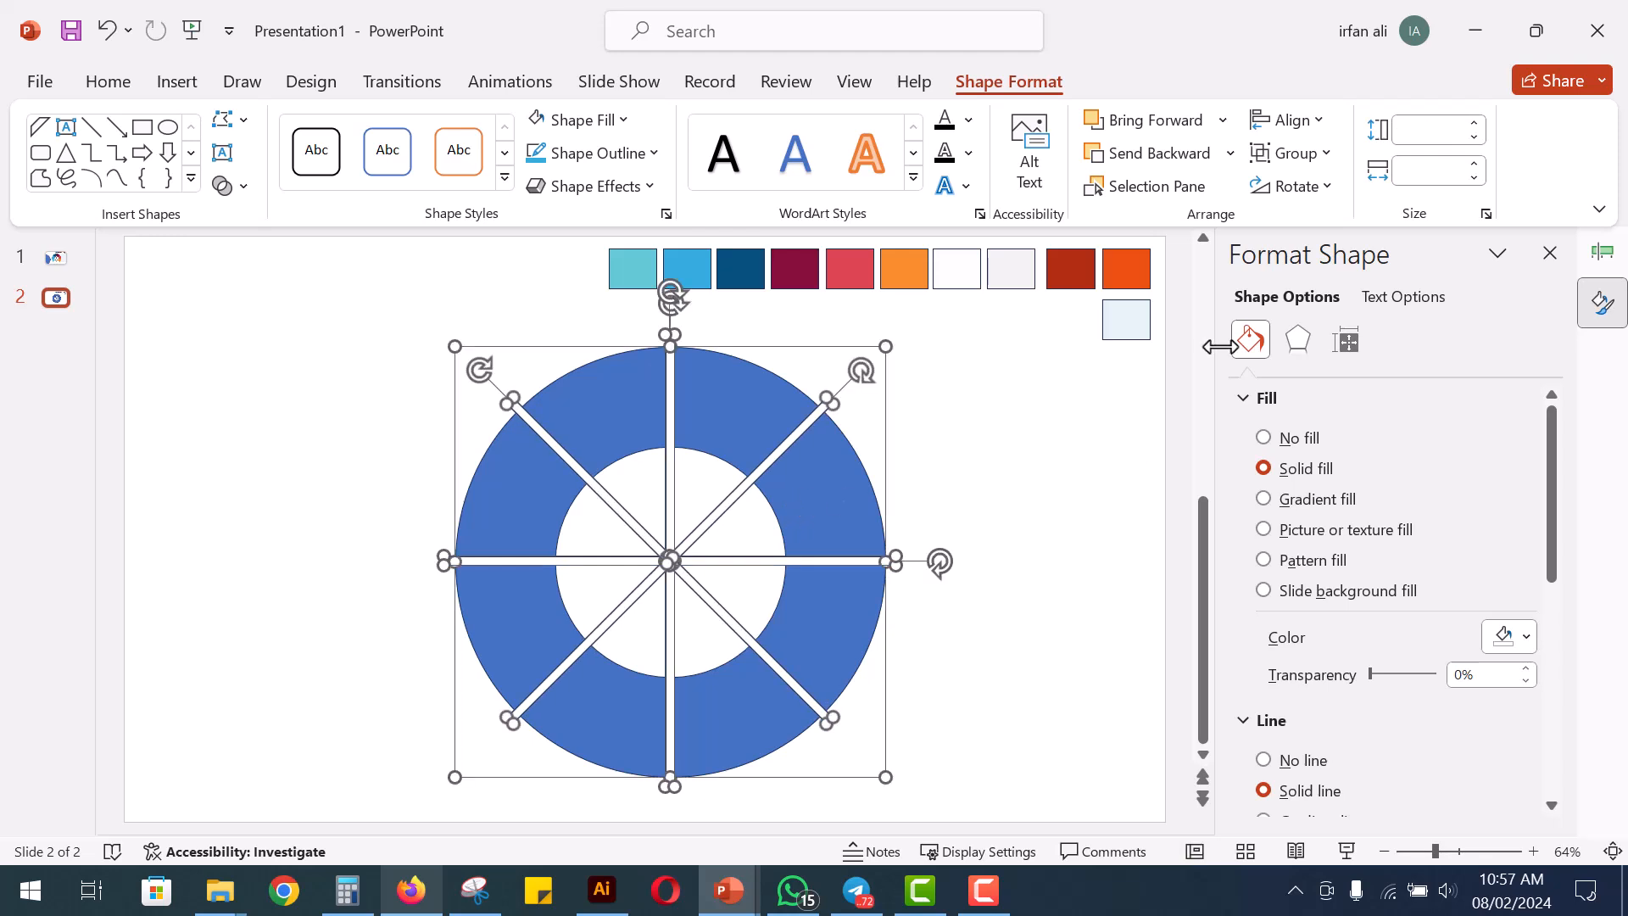
left_click(1289, 119)
left_click(1328, 197)
left_click(1304, 127)
left_click(1323, 305)
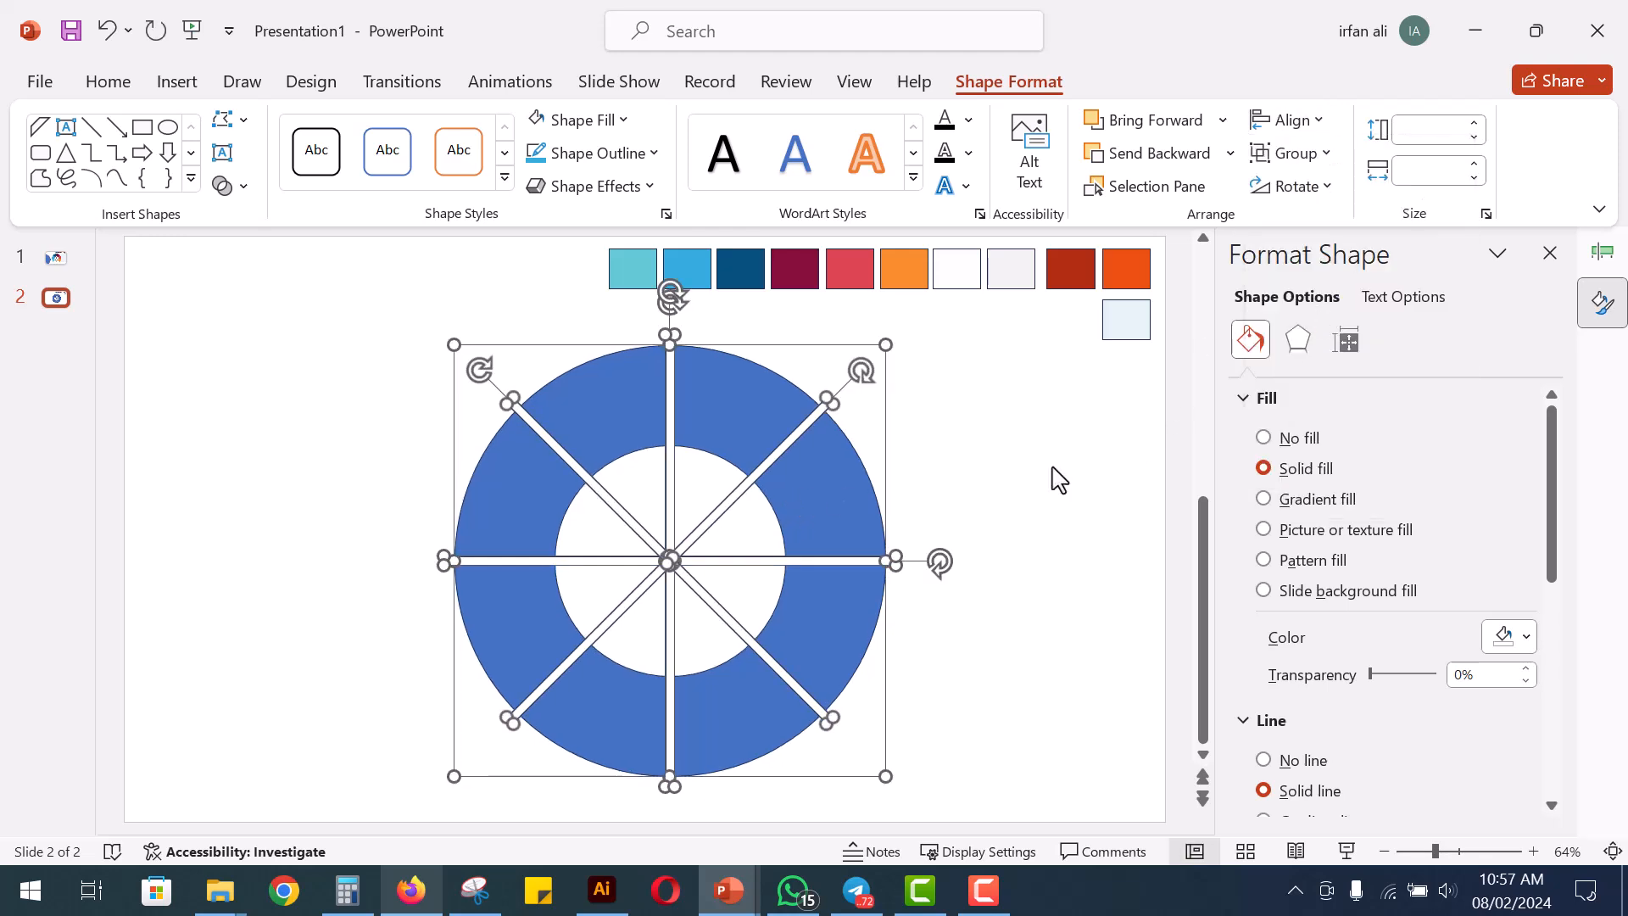
Subtract the four crossed bars from the ring to cut it into eight segments
left_click(737, 412)
left_click(670, 407, "shift")
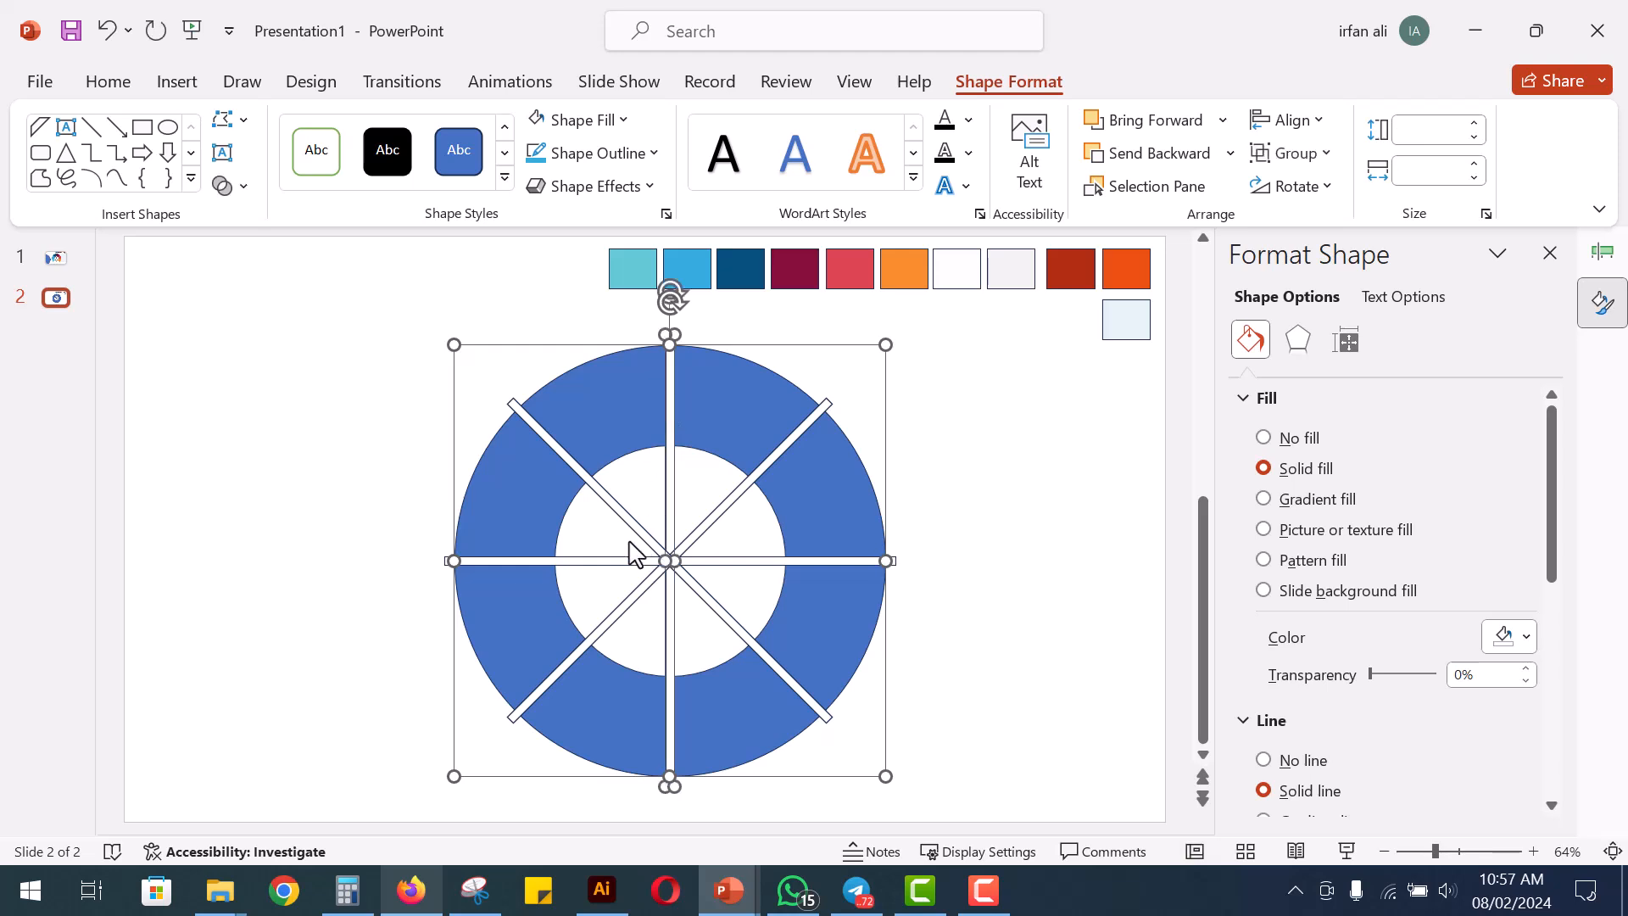
left_click(638, 524, "shift")
left_click(613, 562, "shift")
left_click(635, 596, "shift")
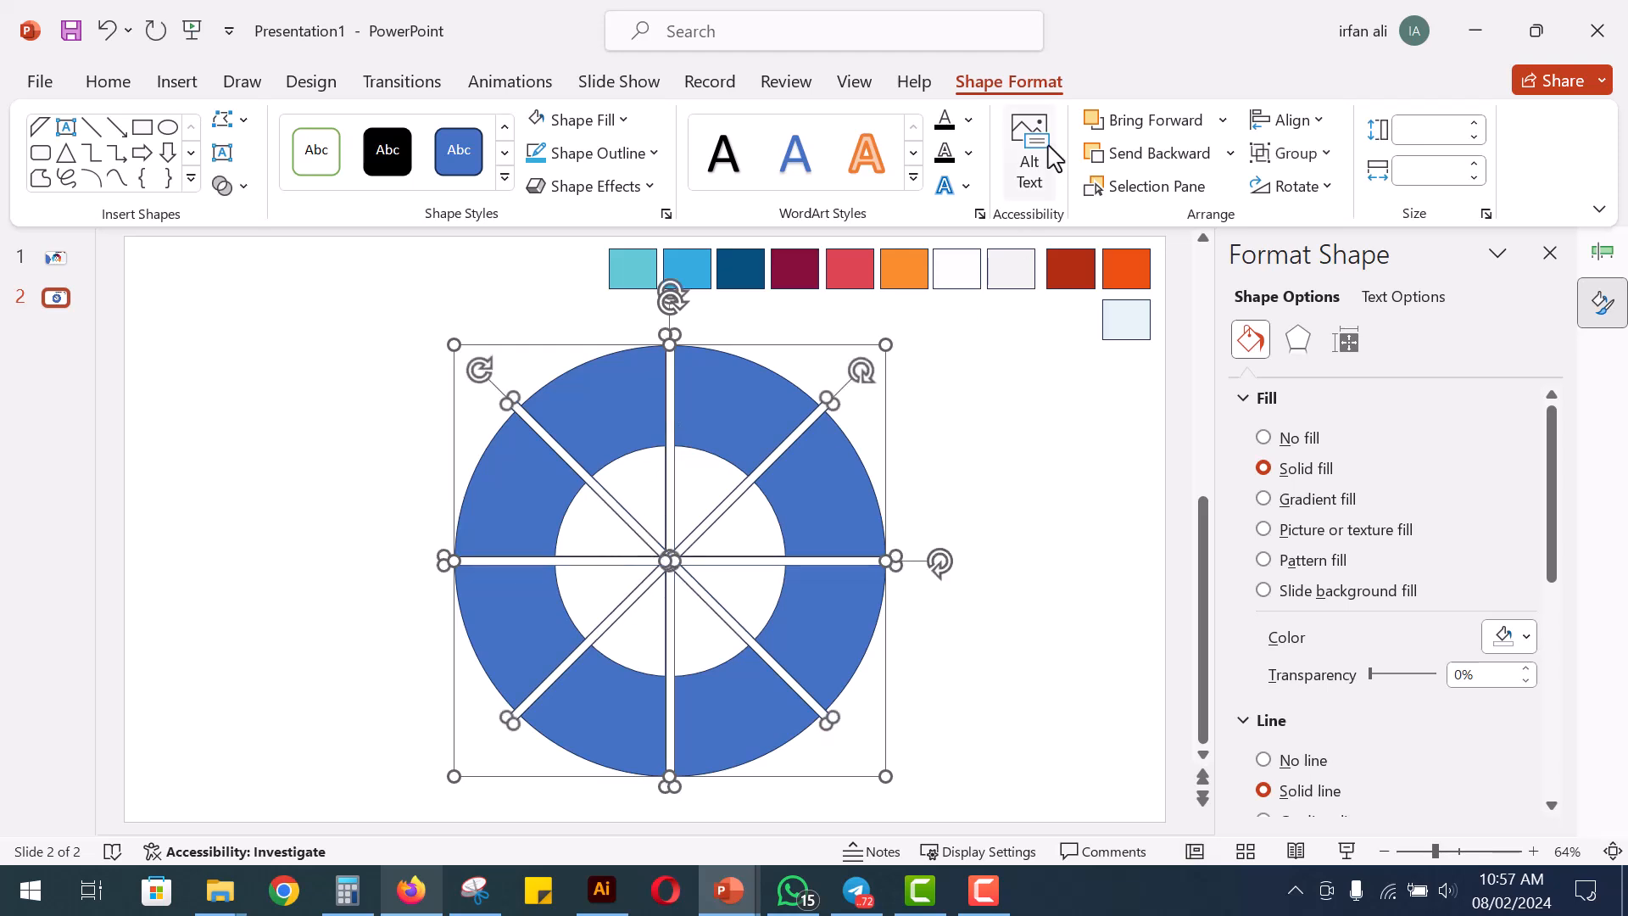
left_click(237, 188)
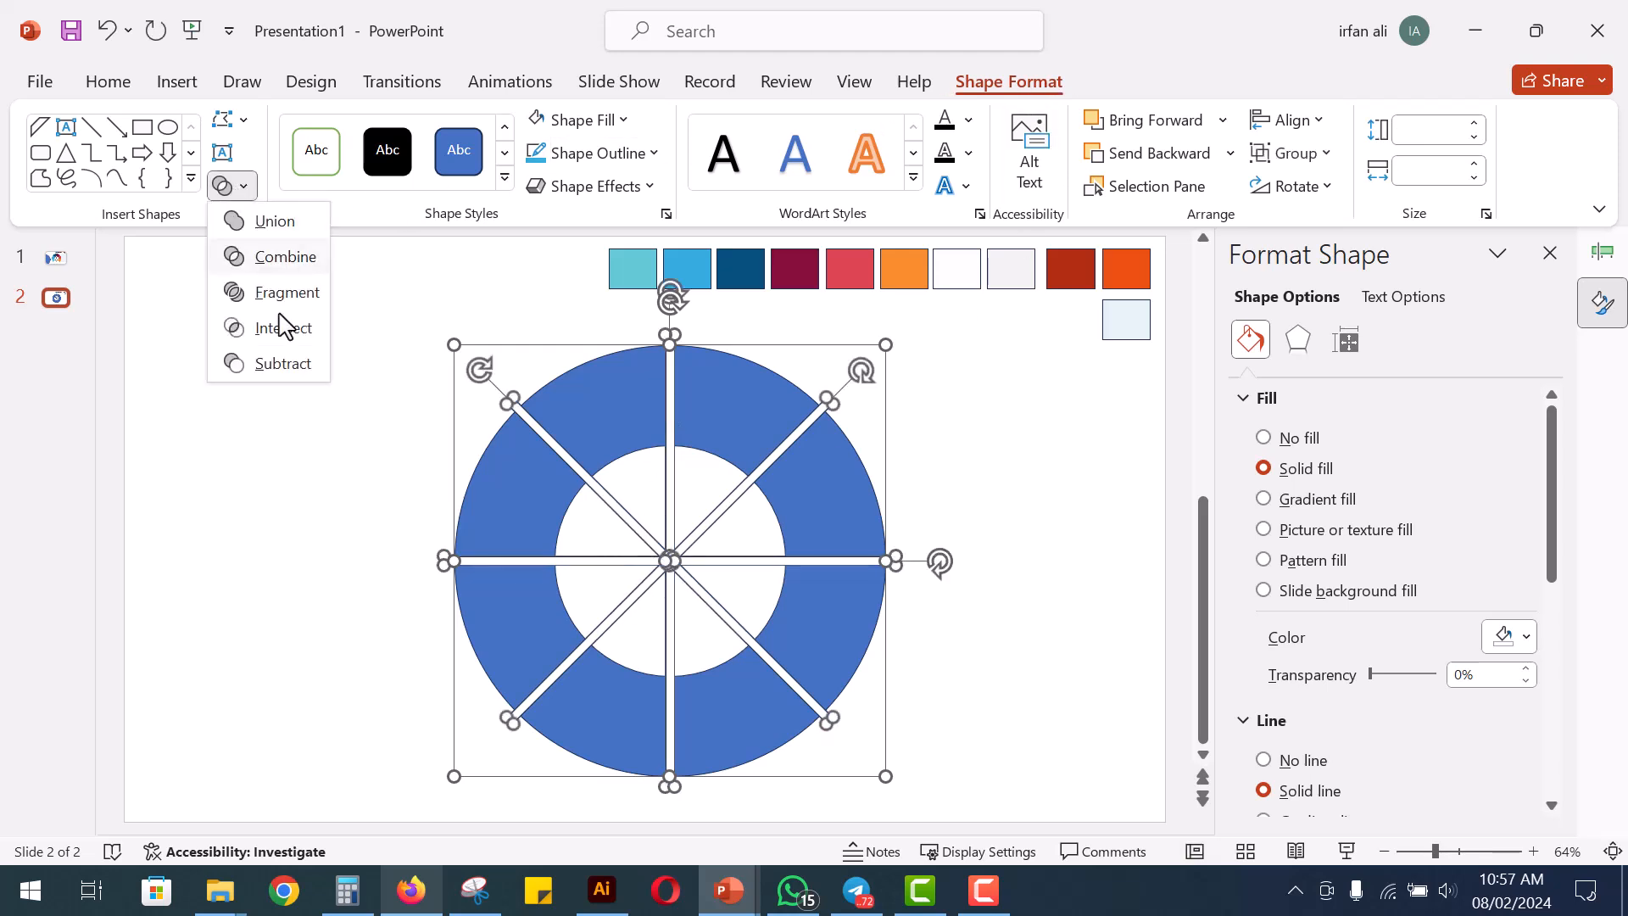
left_click(288, 364)
left_click(368, 547)
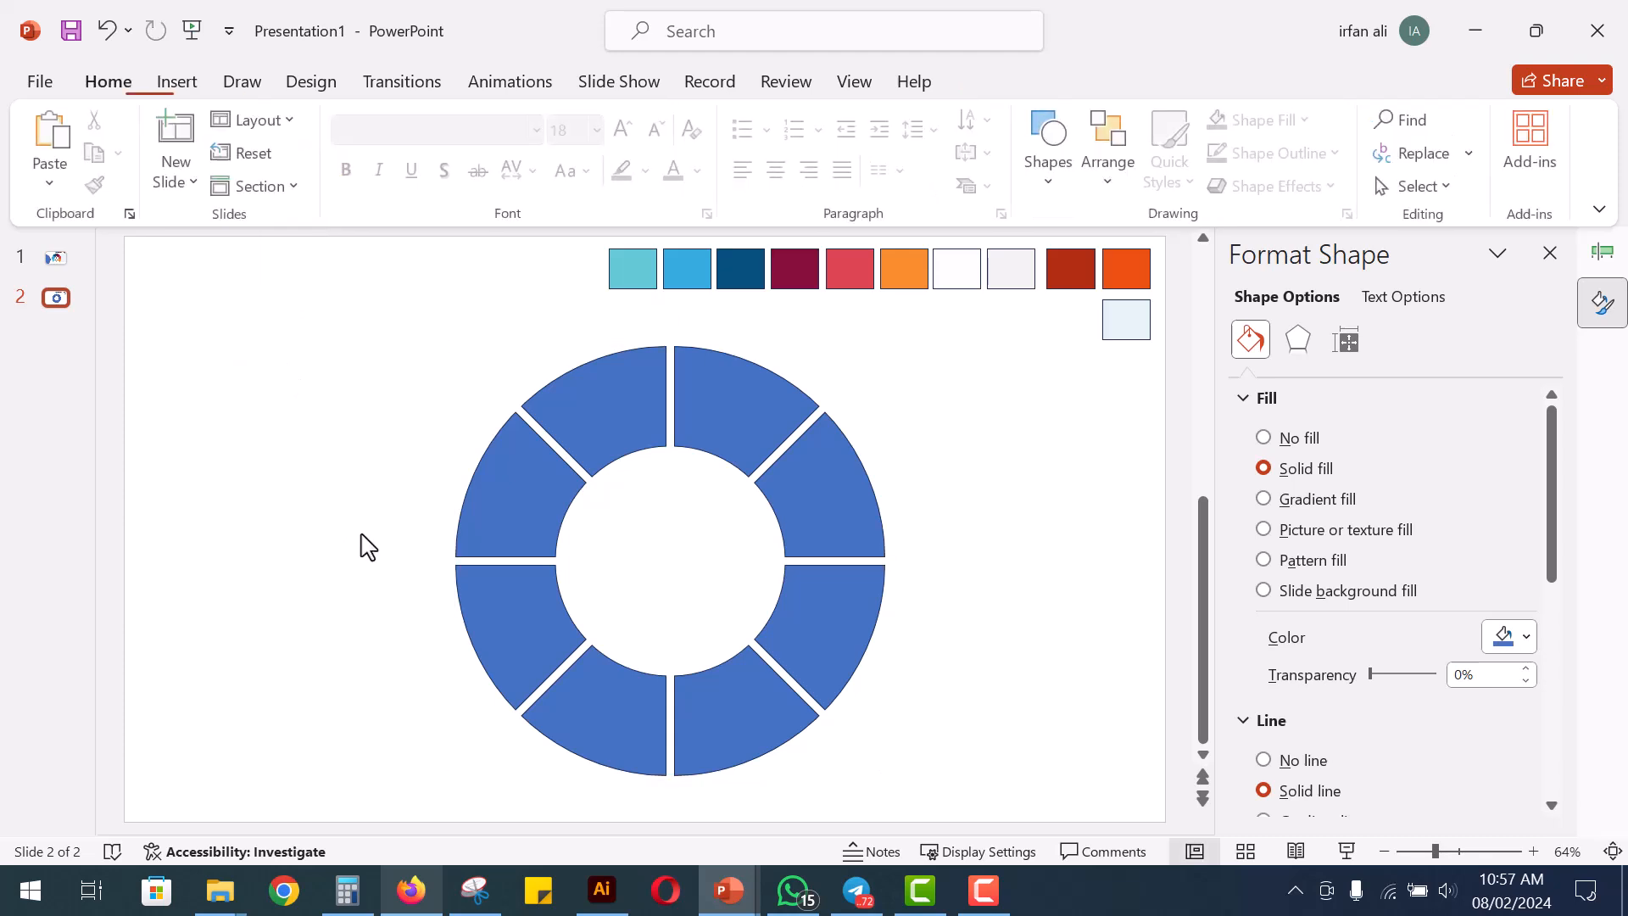
Delete the two bottom segments of the ring
left_click(689, 722)
left_click(624, 720, "shift")
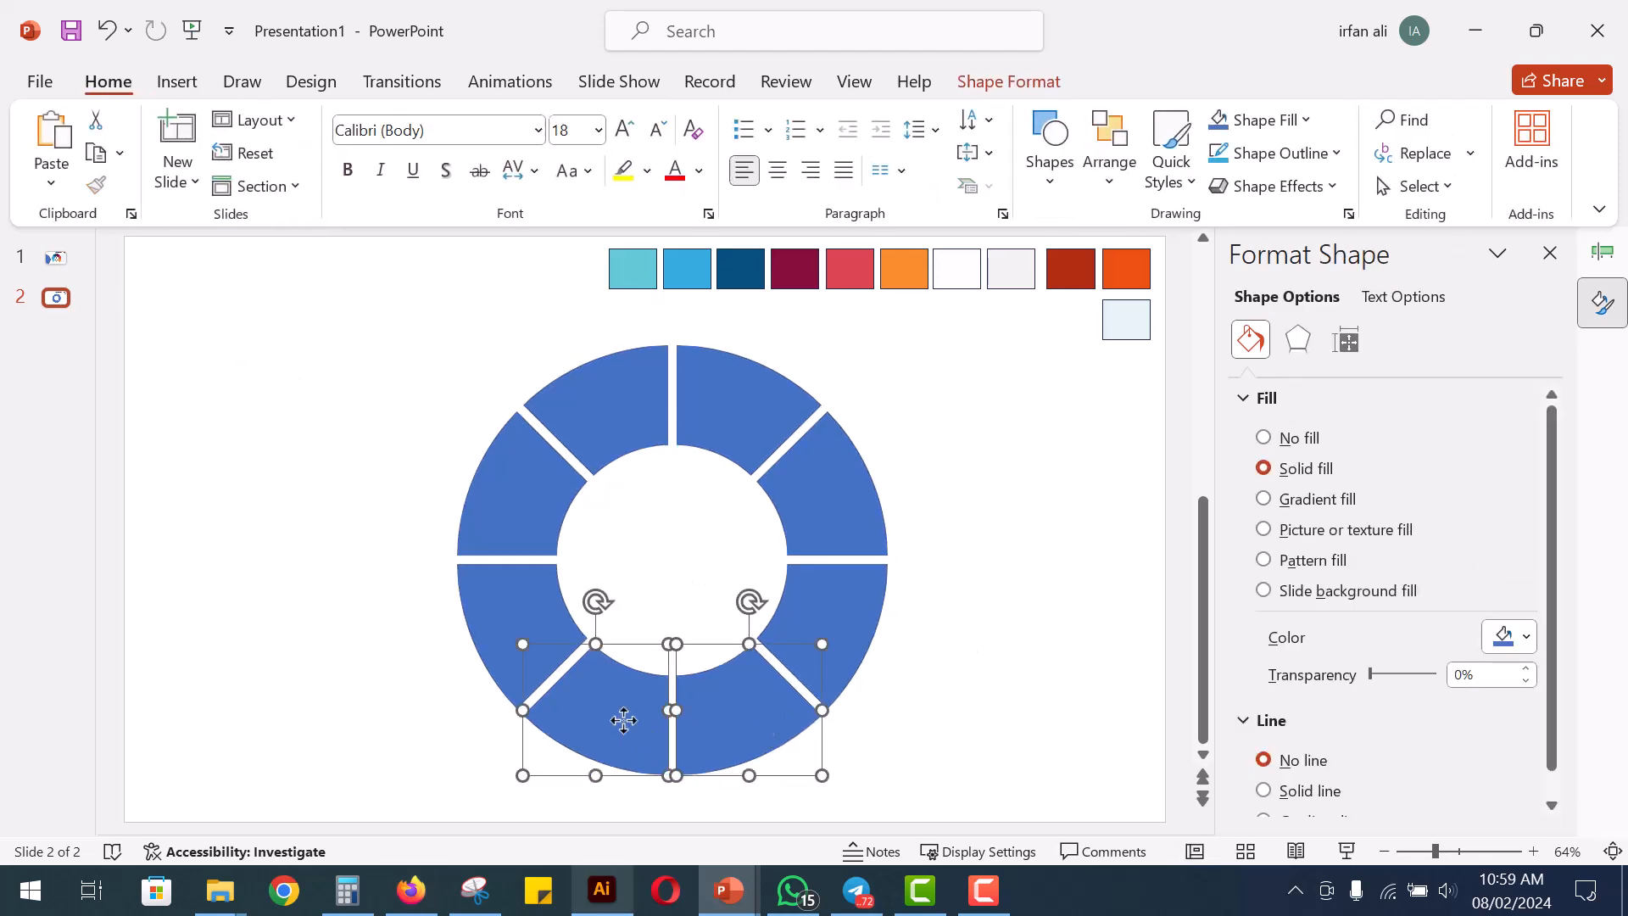
key("Delete")
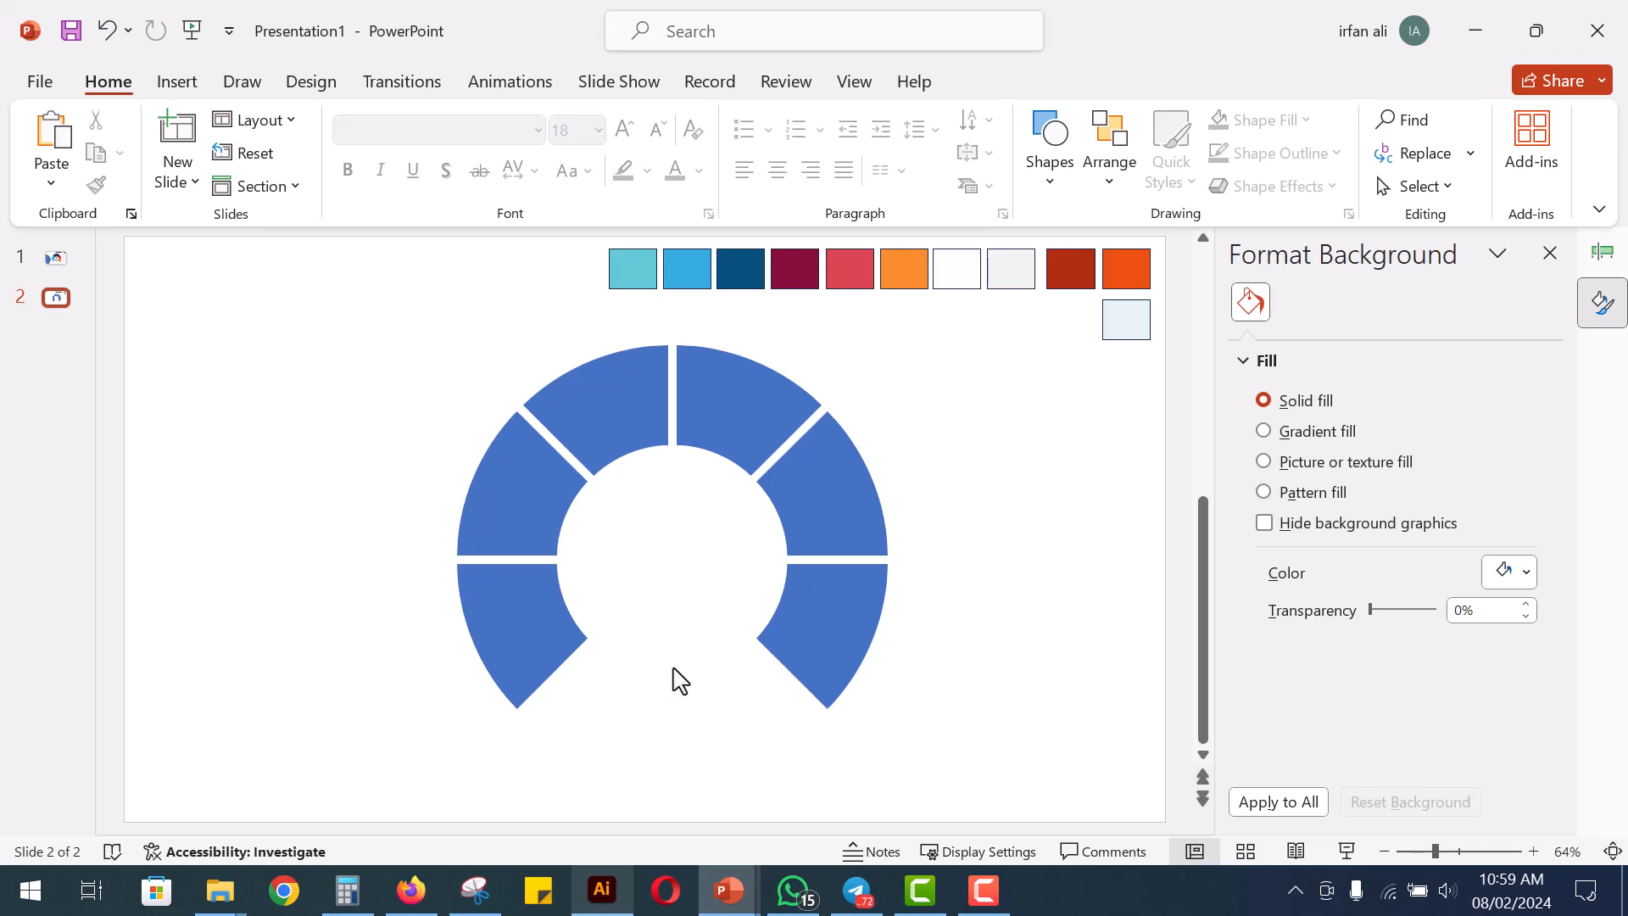
Fill the ring's lower-left segment with the teal sampled from the first palette swatch
left_click(564, 632)
left_click(1257, 120)
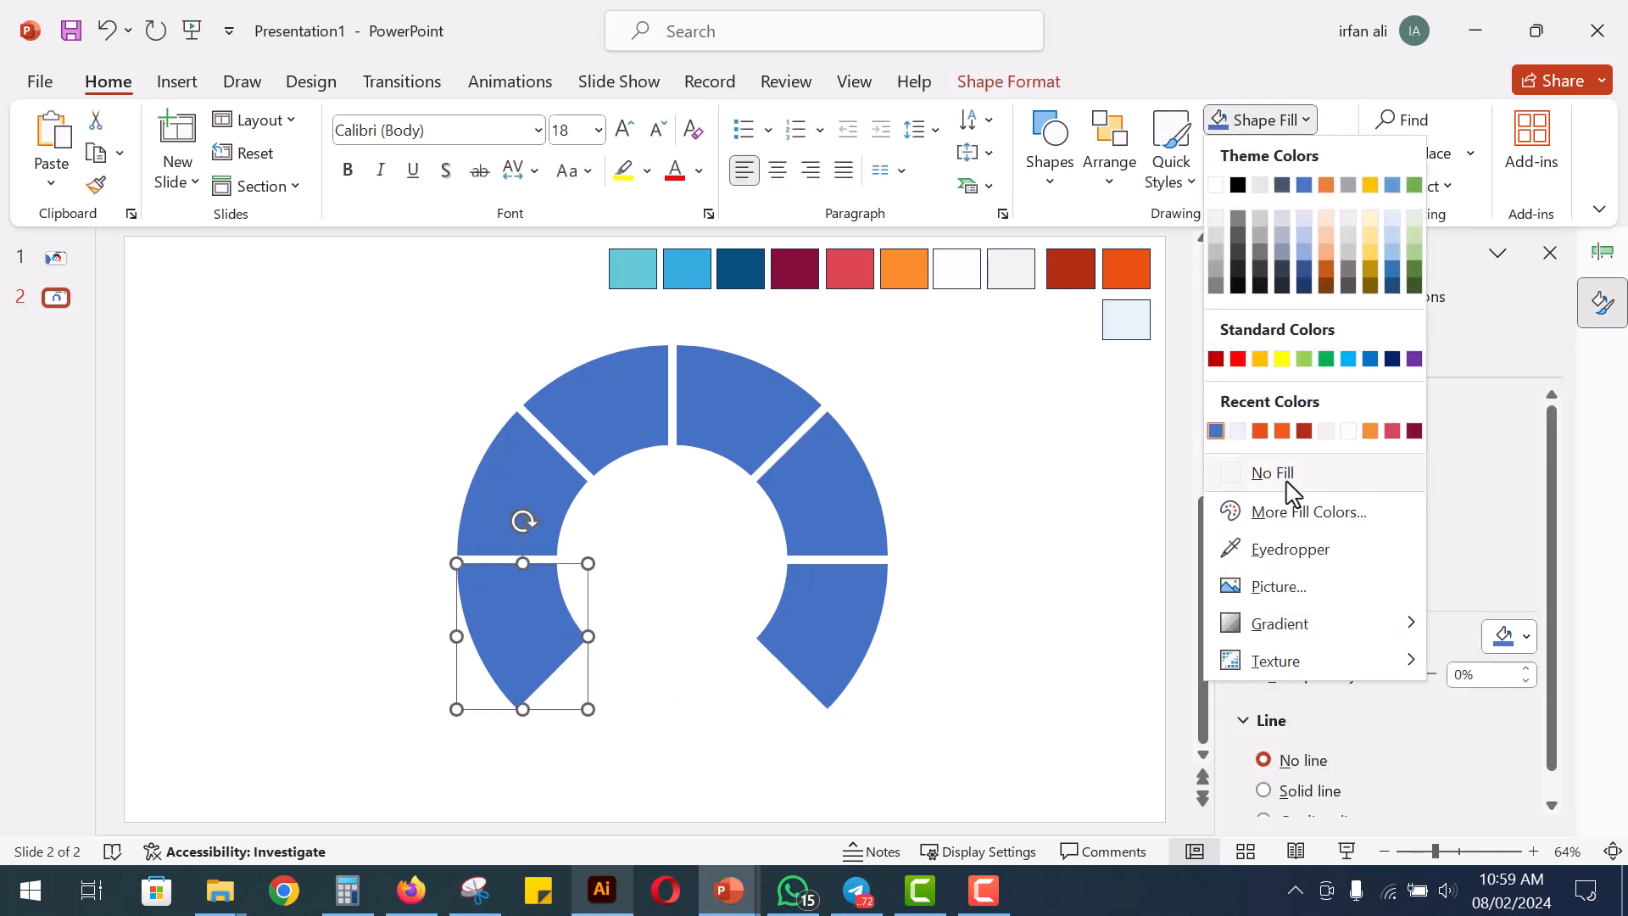
left_click(1289, 545)
left_click(667, 254)
left_click(1257, 120)
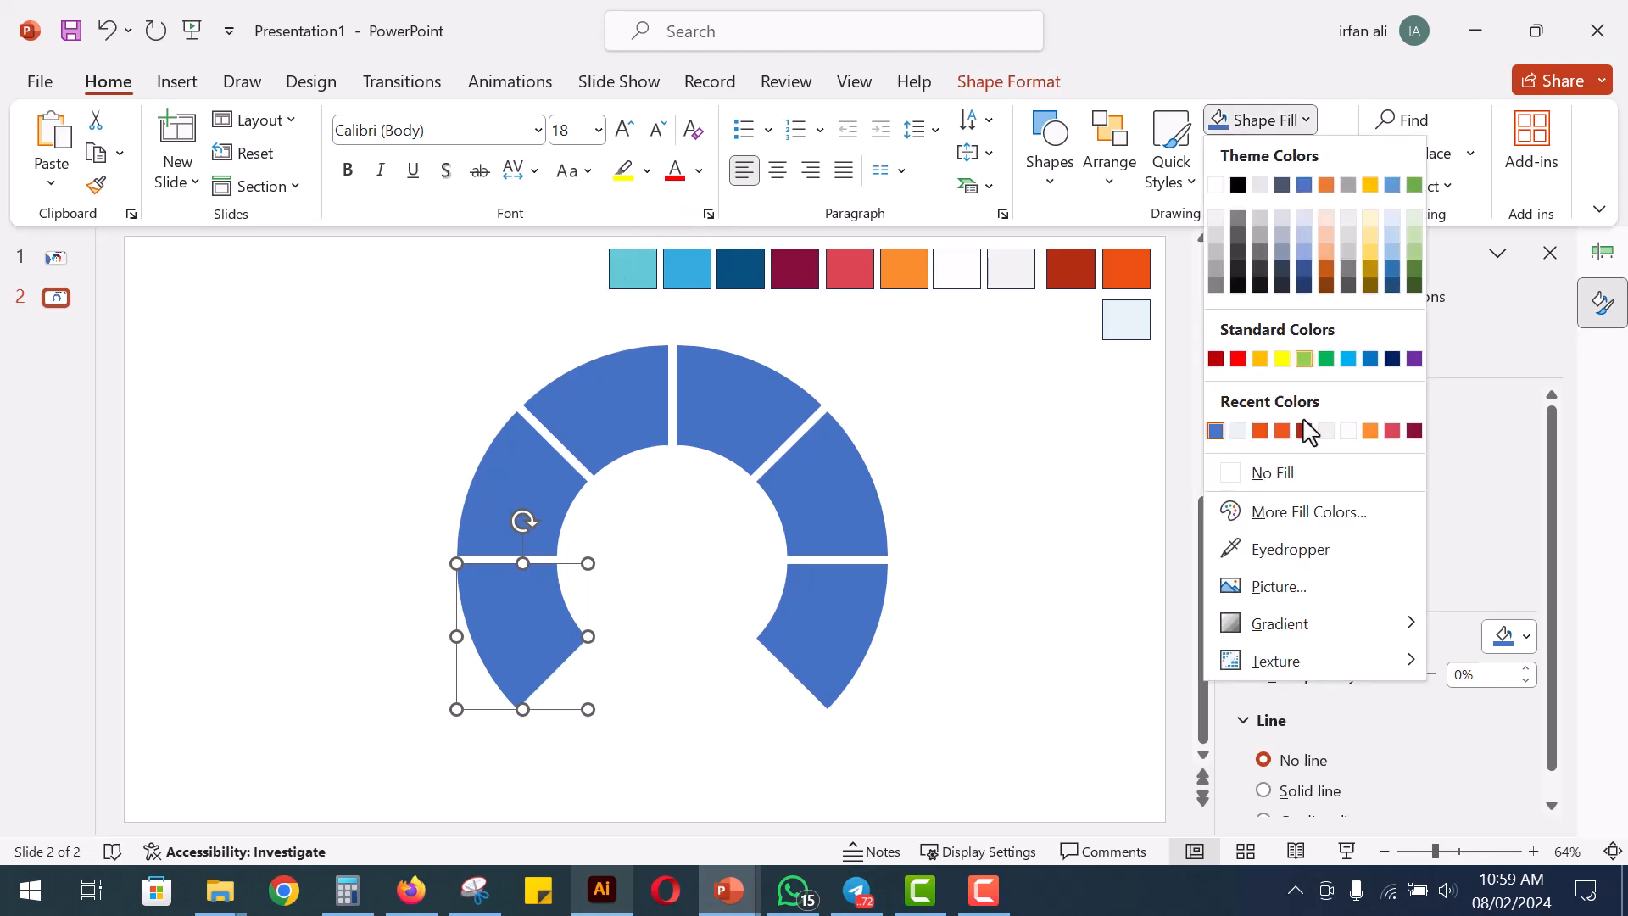
left_click(1294, 552)
left_click(644, 260)
Fill the next two segments clockwise with the light blue and dark blue sampled from the palette swatches
left_click(518, 483)
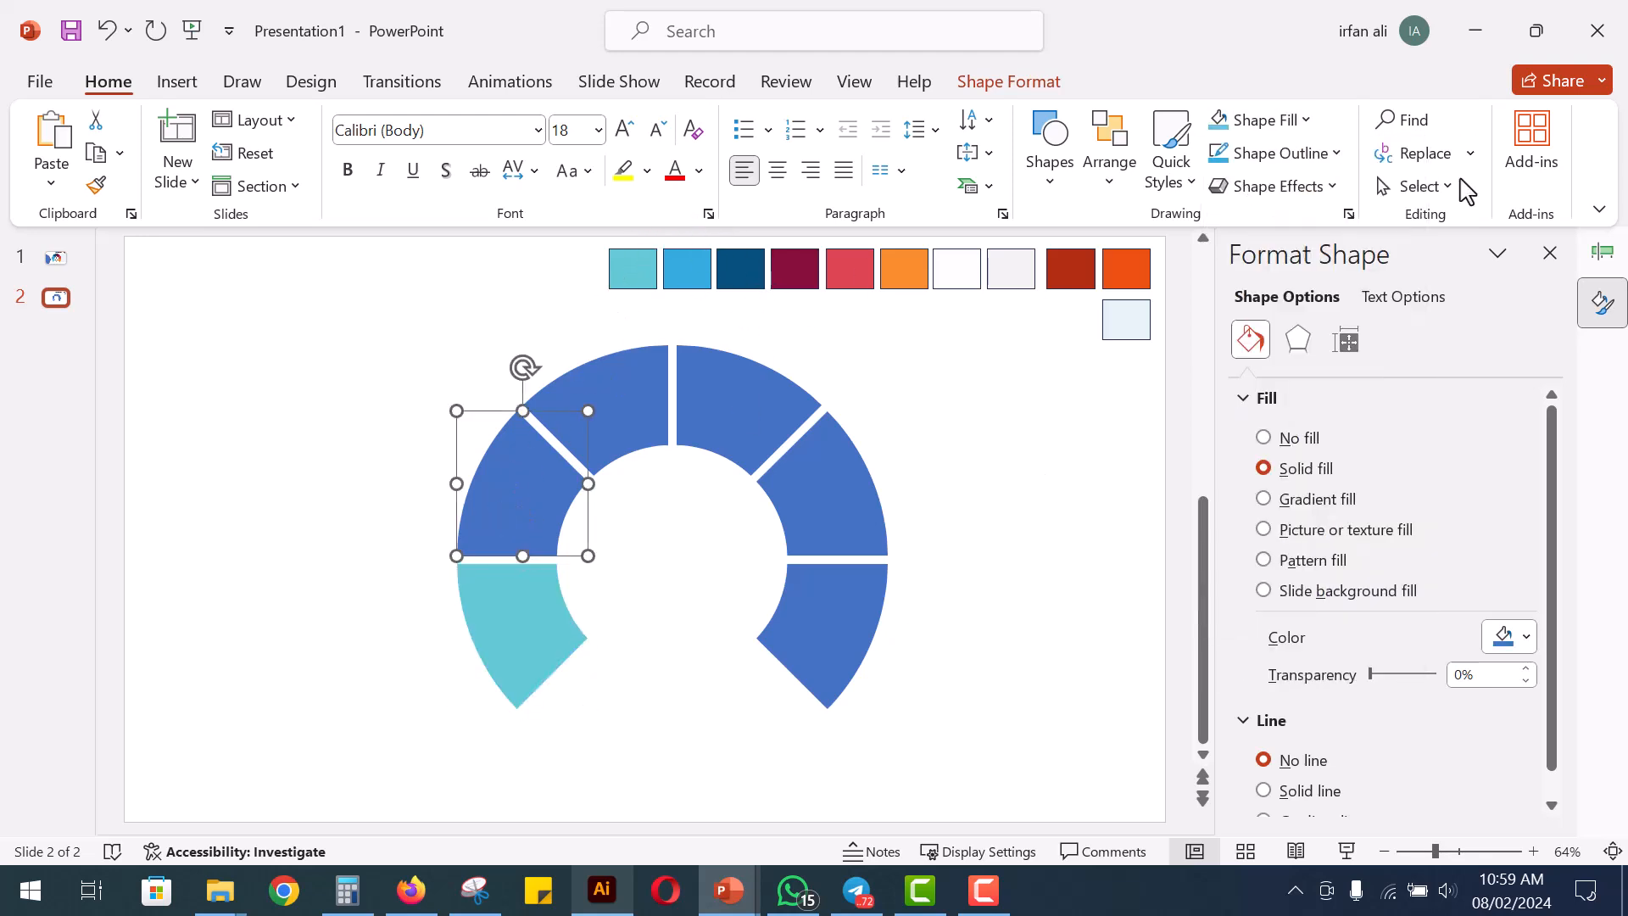
left_click(1258, 120)
left_click(1294, 552)
left_click(691, 261)
left_click(607, 424)
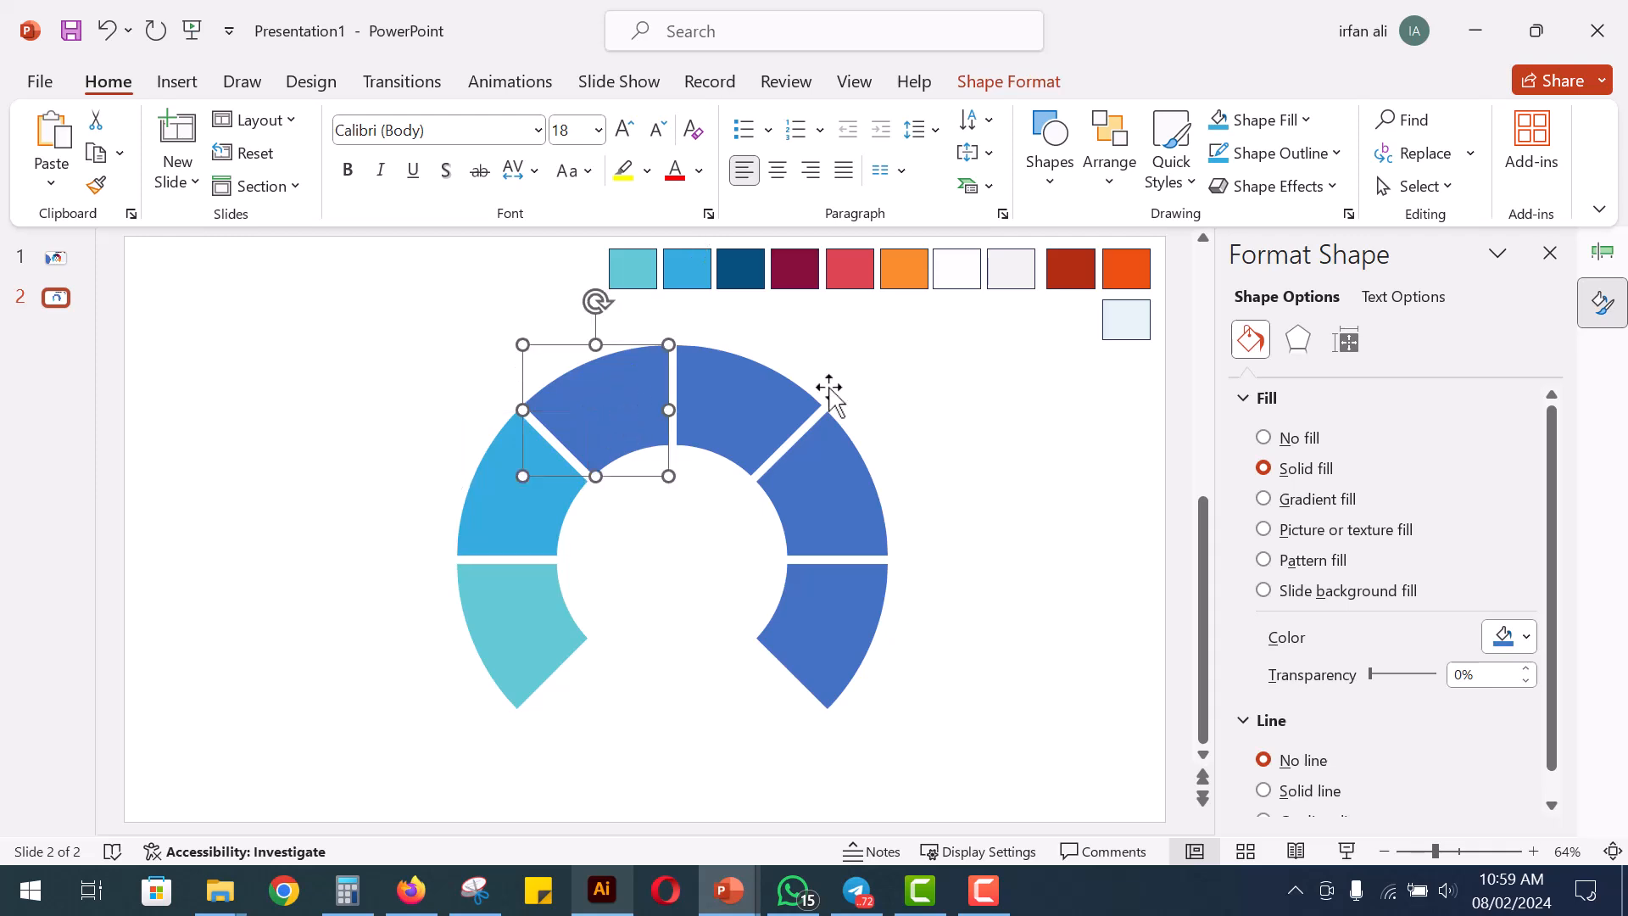
left_click(1257, 120)
left_click(1294, 552)
left_click(741, 268)
Fill the upper-right segment with the sampled maroon swatch and the segment below it with the coral red swatch
left_click(763, 390)
left_click(1258, 120)
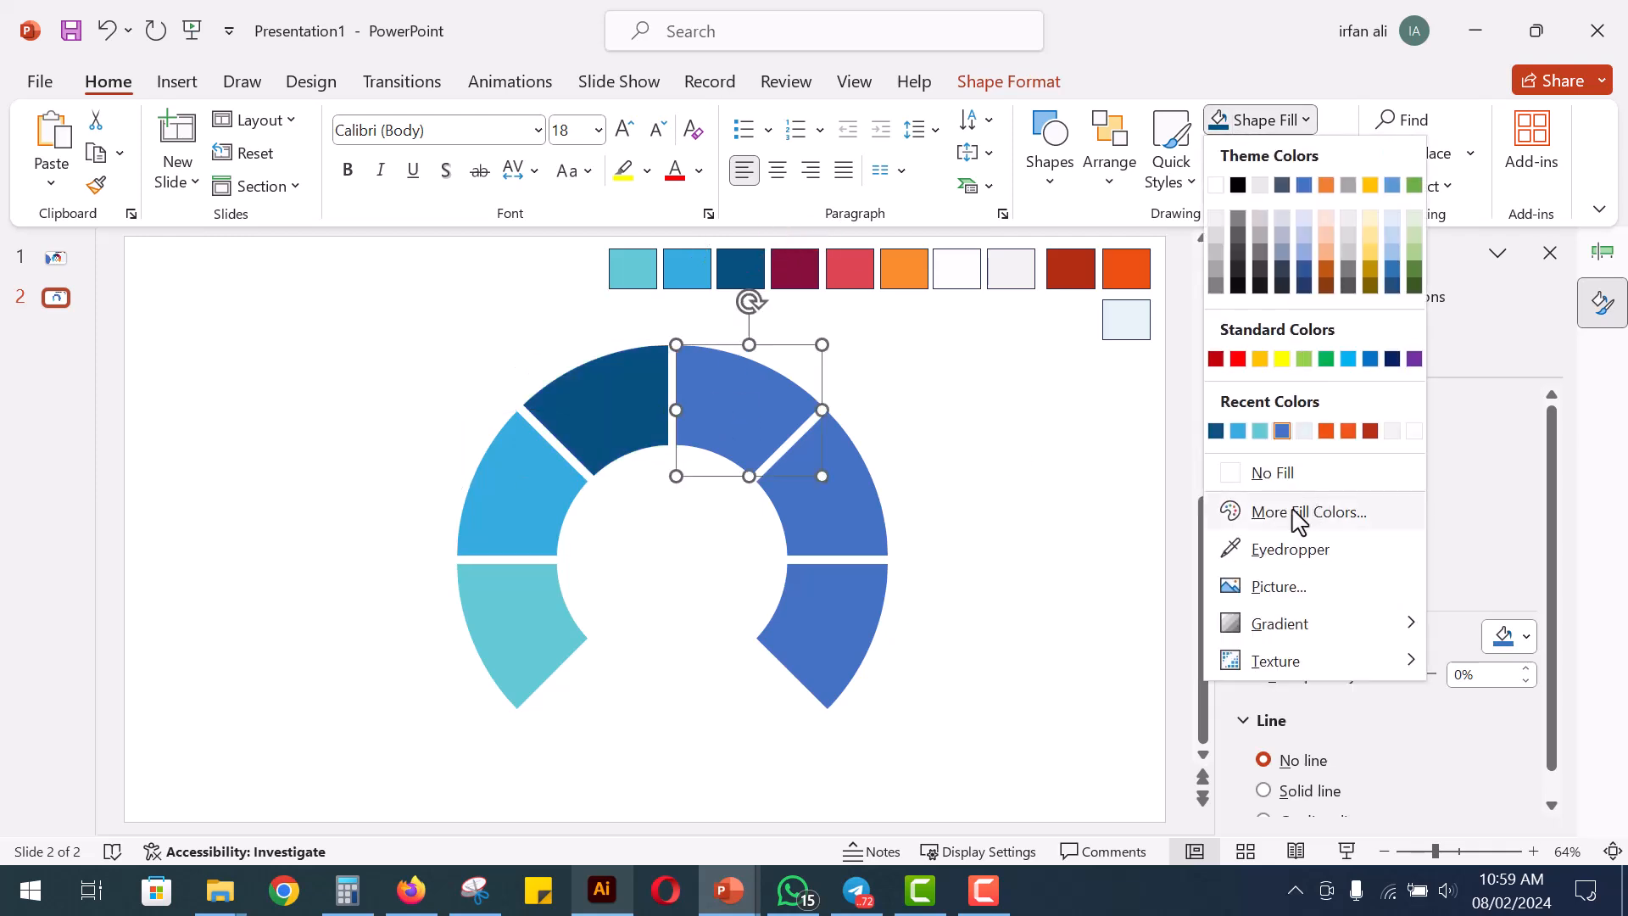
left_click(1294, 549)
left_click(794, 268)
left_click(850, 509)
left_click(1257, 120)
left_click(1294, 549)
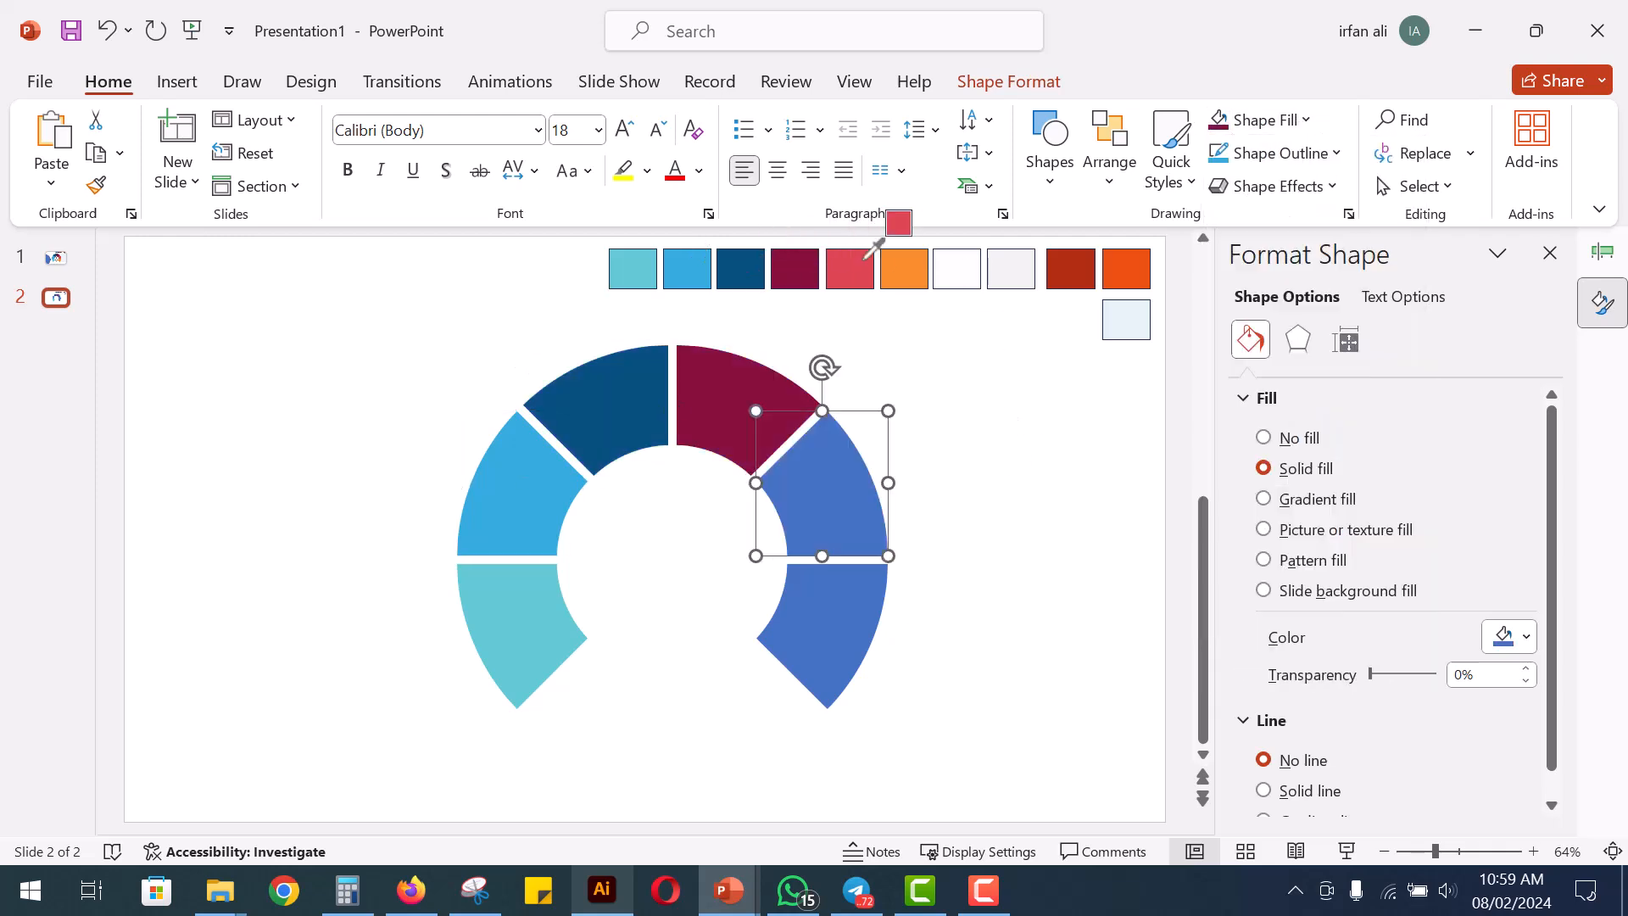
left_click(851, 268)
Fill the ring's lower-right segment with the orange sampled from the palette swatch
left_click(827, 632)
left_click(1257, 119)
left_click(1294, 548)
left_click(904, 271)
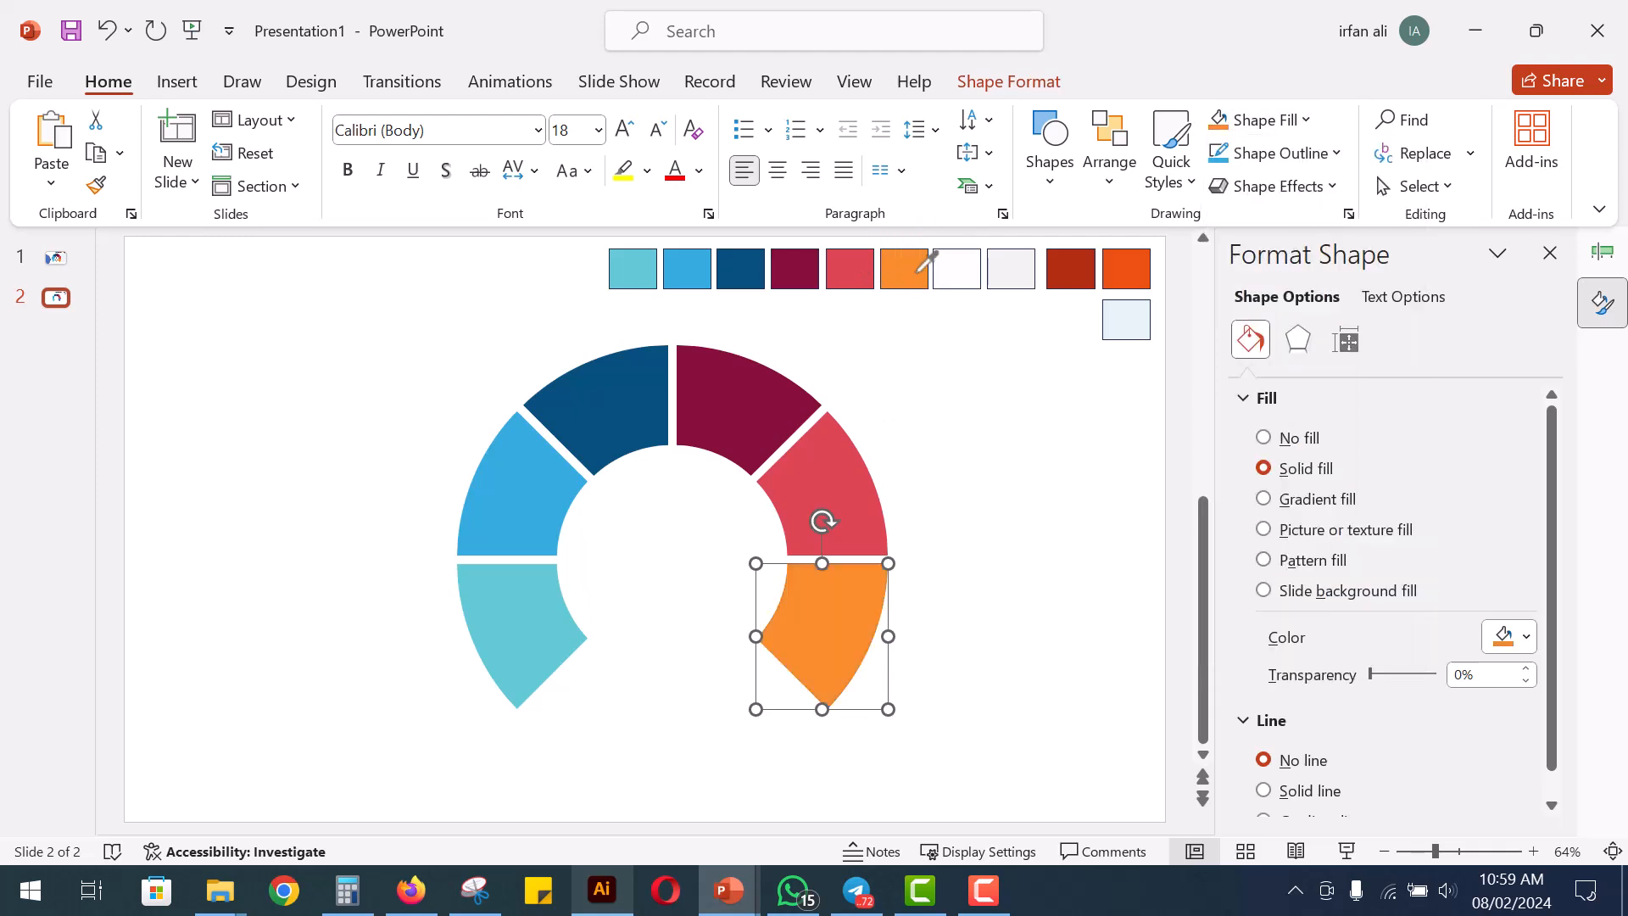
left_click(905, 625)
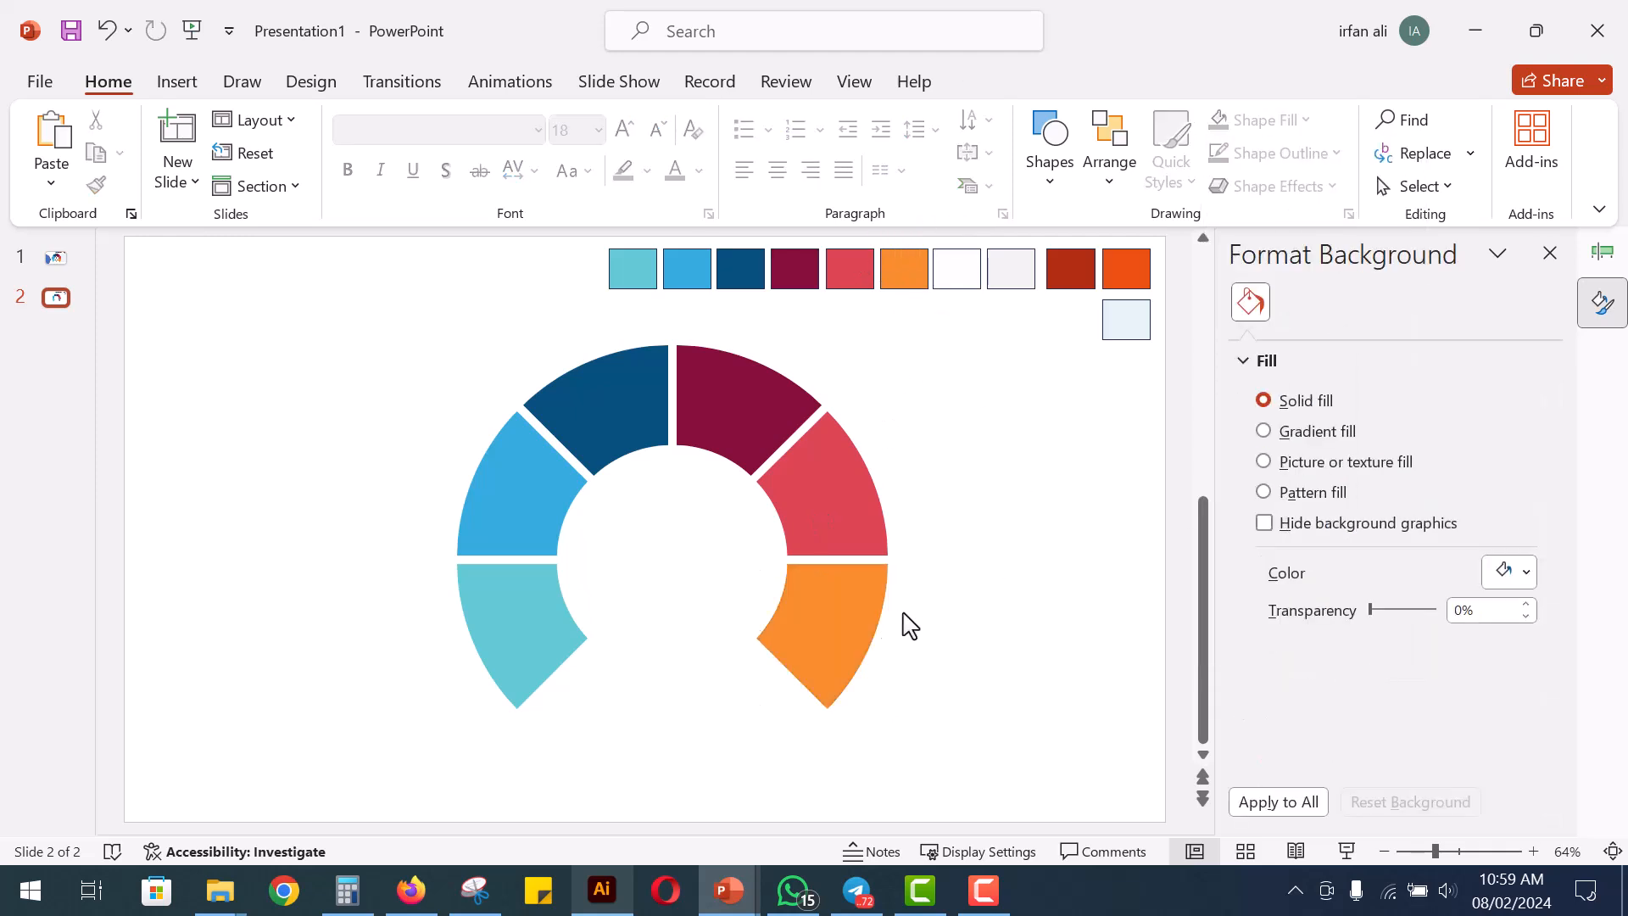
Draw a tall, narrow oval about 6.8 cm high and 1.9 cm wide inside the ring
left_click(1051, 188)
left_click(1170, 255)
mouse_move(653, 494)
left_mouse_down()
mouse_move(676, 705)
mouse_move(711, 704)
left_mouse_up()
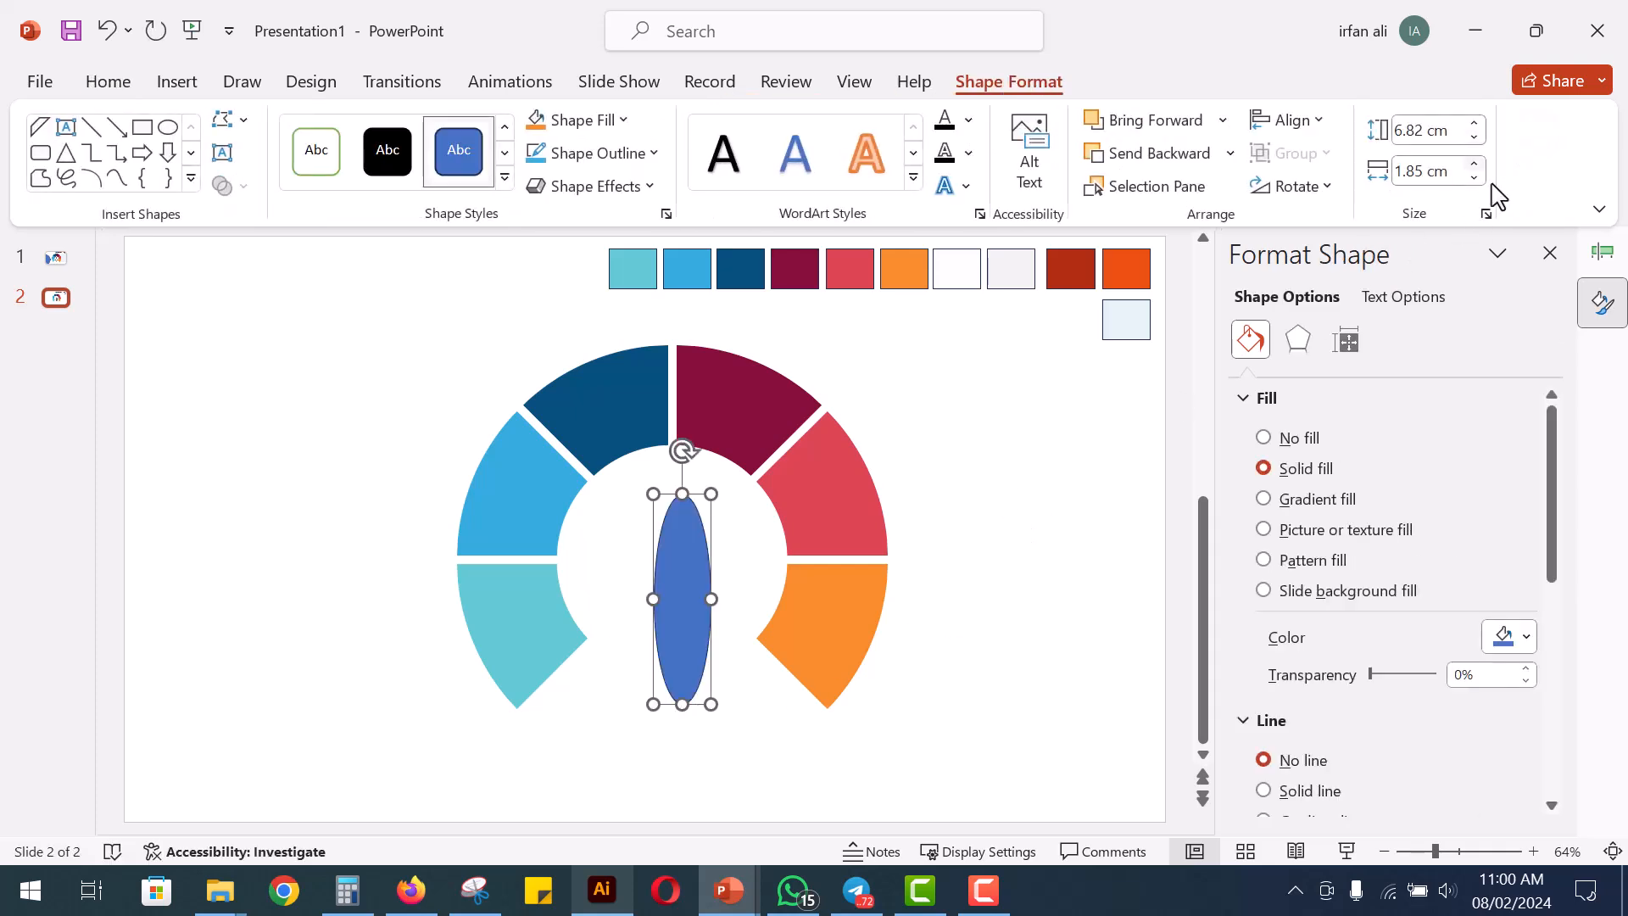
Resize the oval to 7 cm high and 2.4 cm wide and centre it horizontally in the ring's opening
left_click(1474, 165)
left_click(1475, 165)
left_click(1475, 164)
left_click(1474, 165)
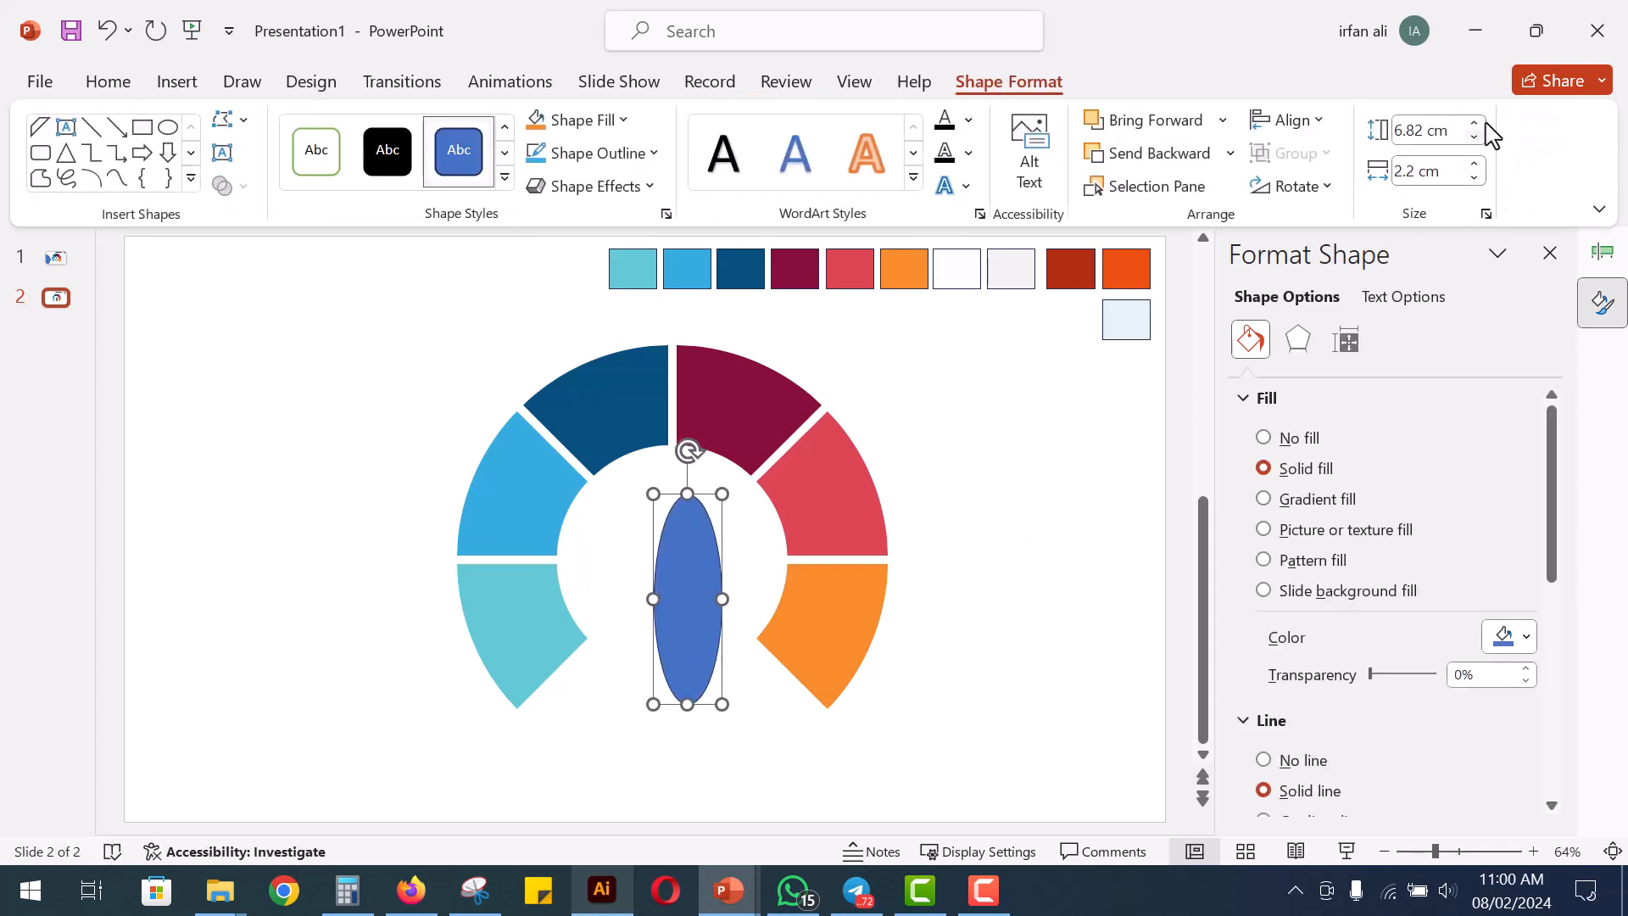
left_click_drag(701, 563, 687, 555)
left_click(1475, 123)
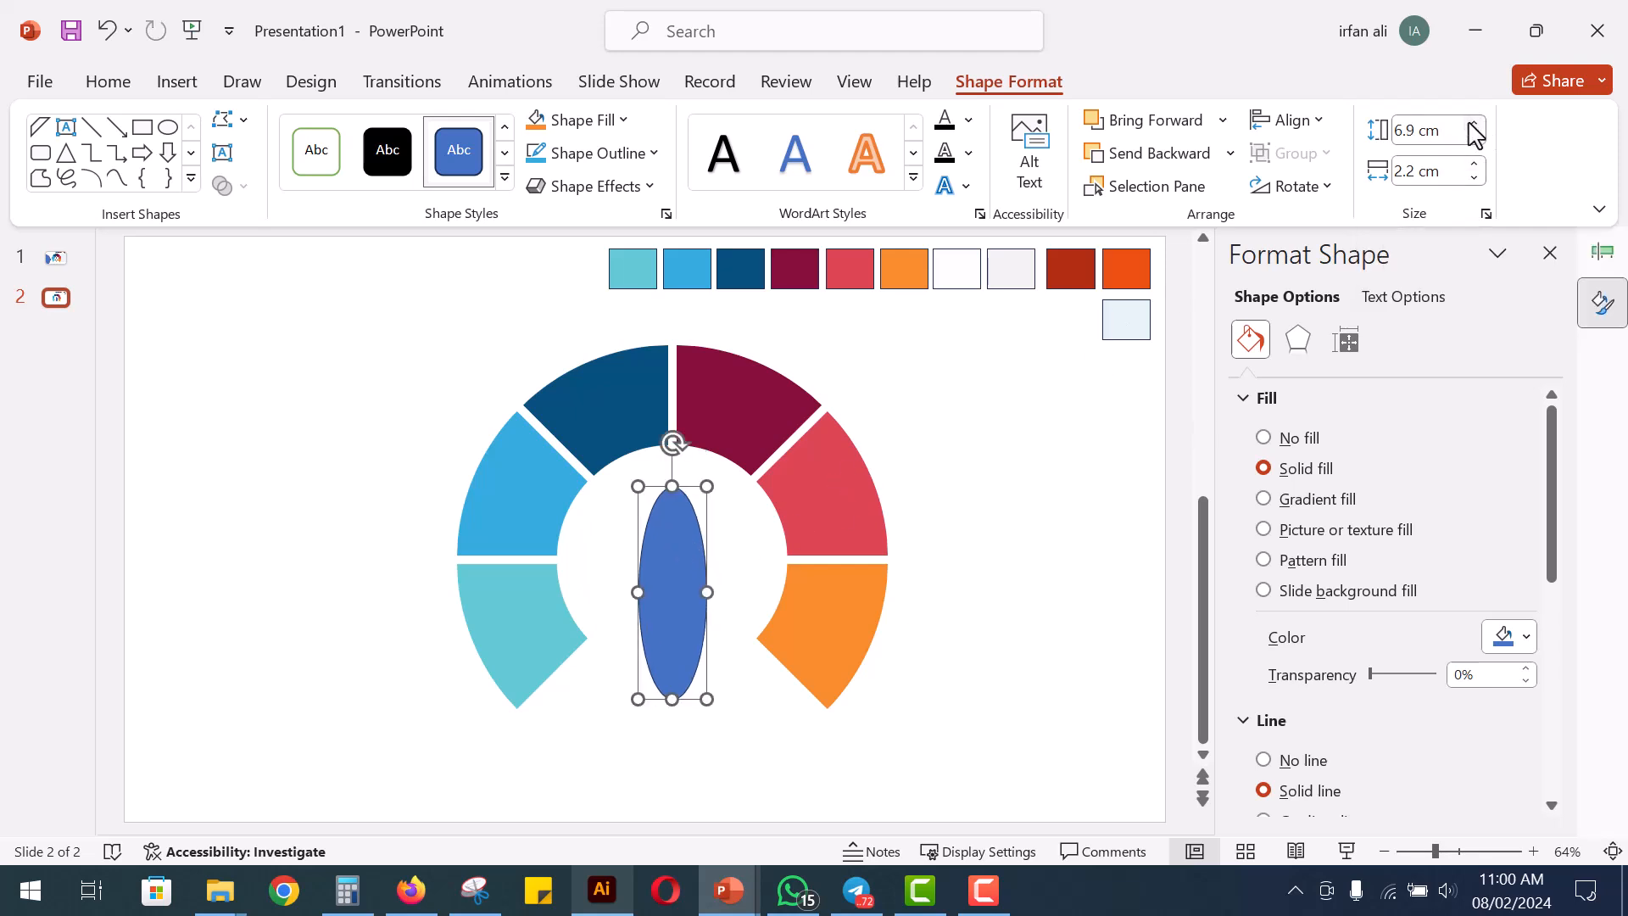
left_click(1474, 124)
left_click(716, 571)
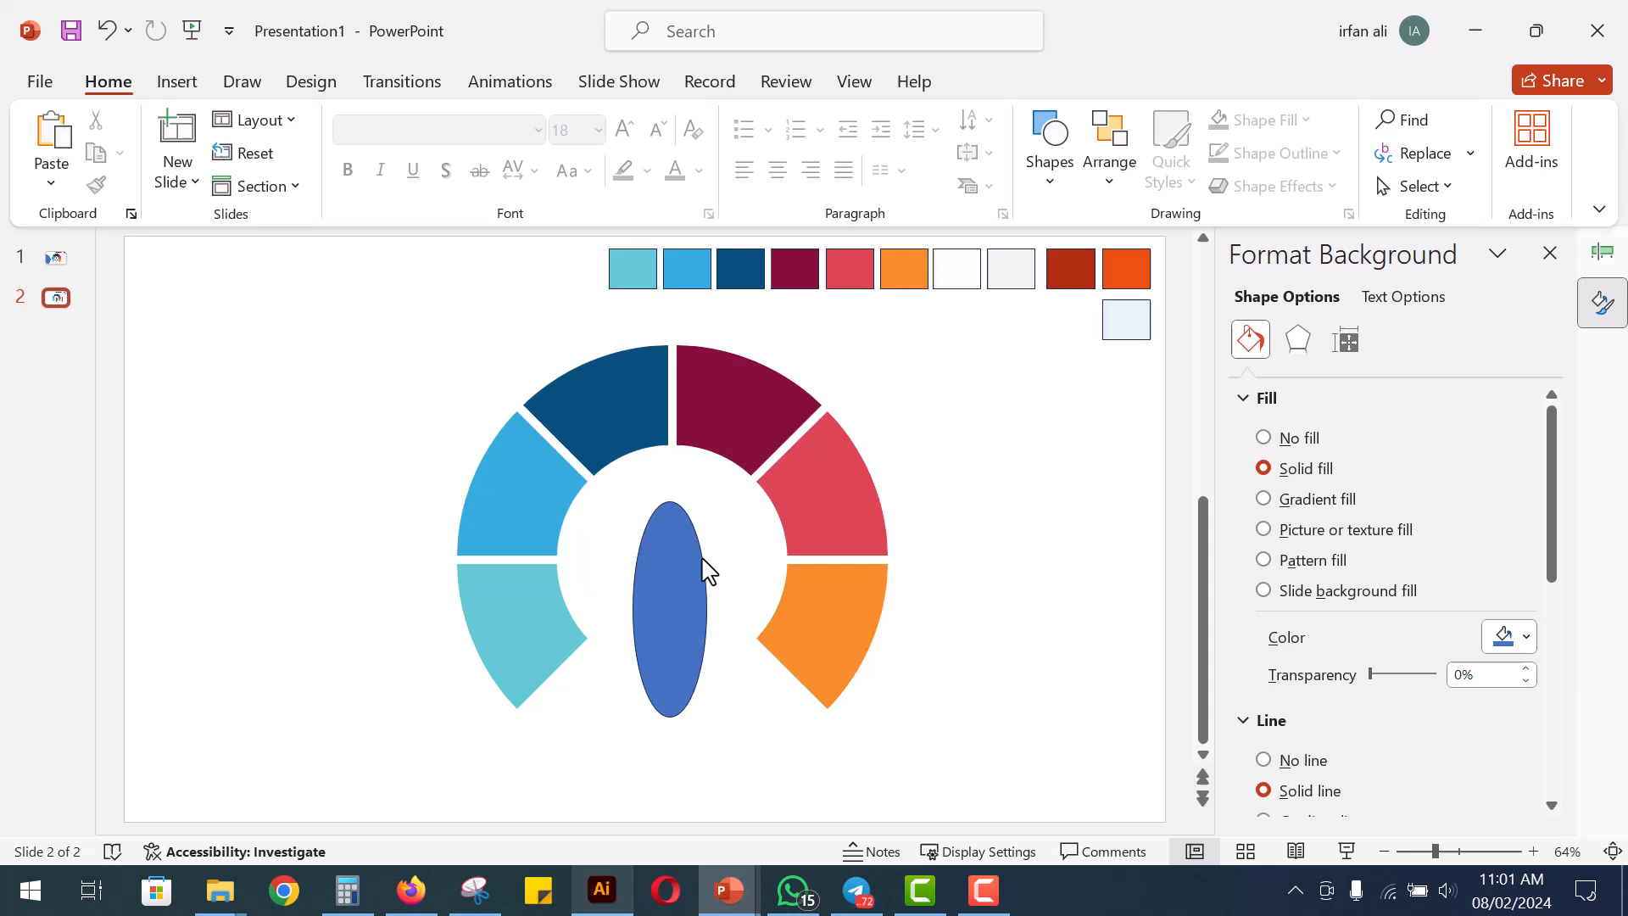
Draw a circle about 2.9 cm across over the oval's lower end and fill it with the sampled dark red swatch
left_click(1048, 169)
left_click(1165, 247)
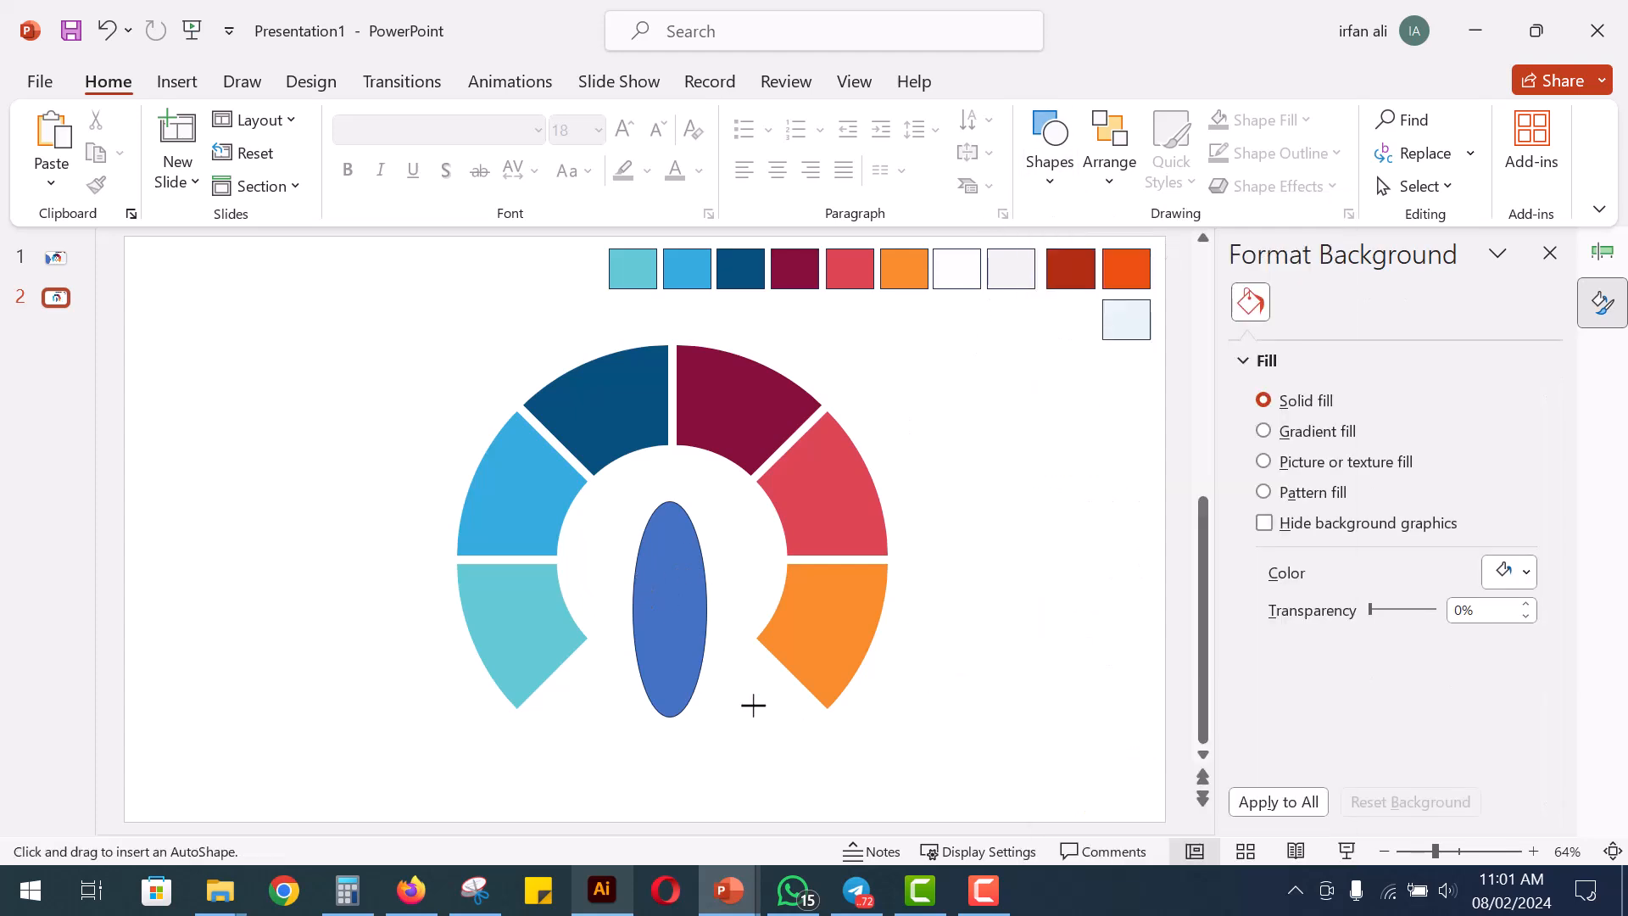
mouse_move(681, 668)
left_mouse_down()
mouse_move(768, 770)
mouse_move(717, 694)
left_mouse_up()
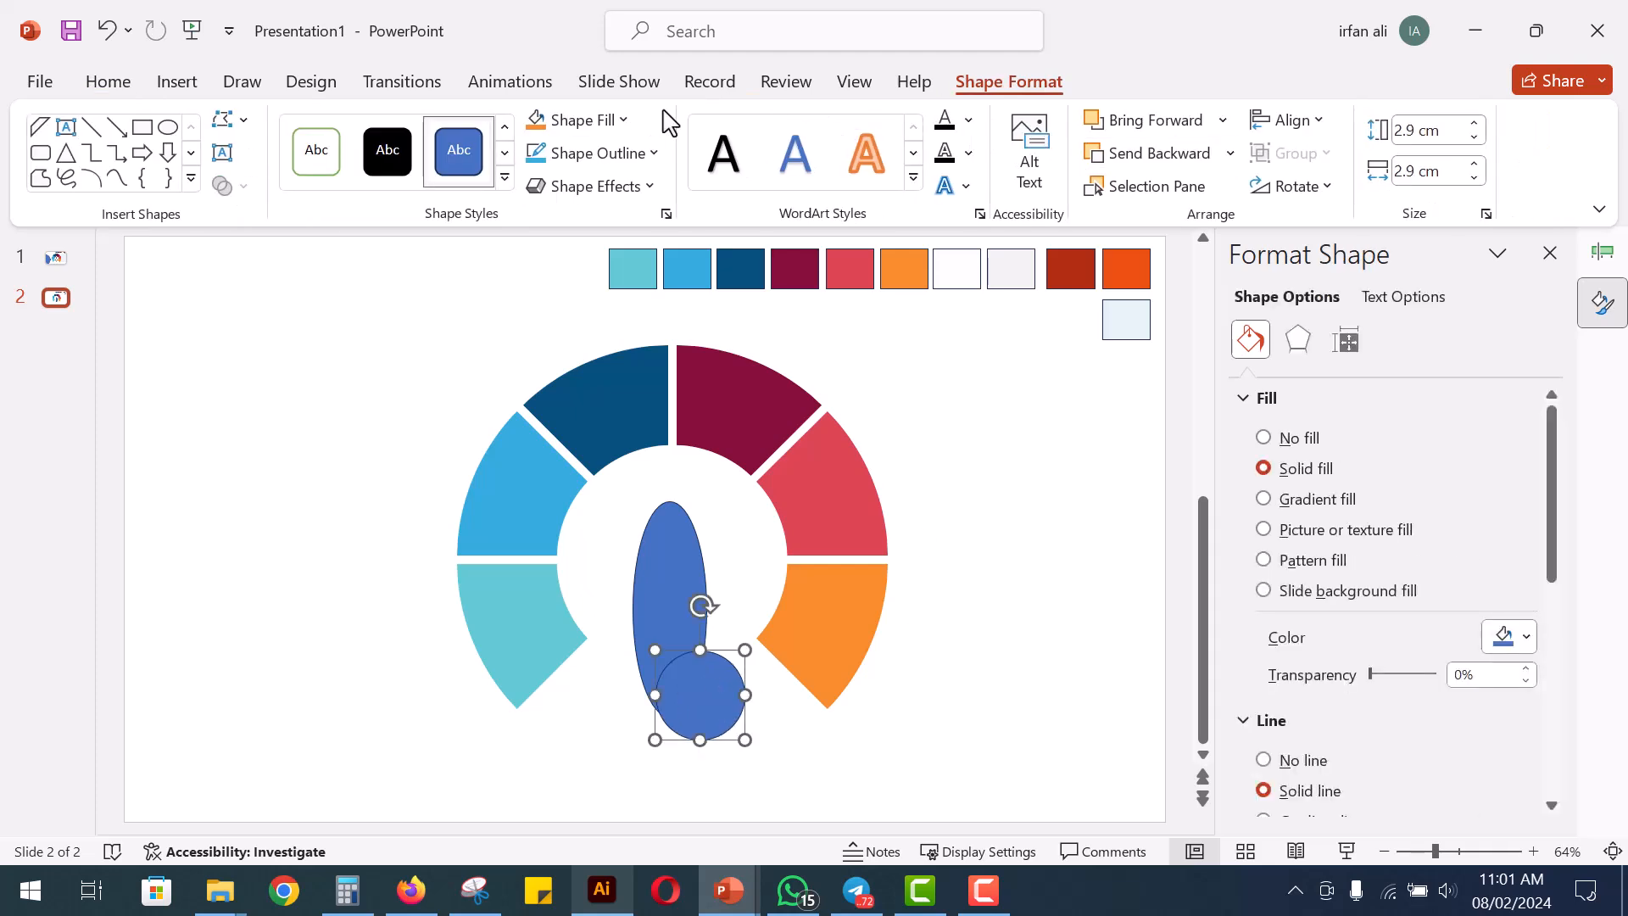
left_click(623, 120)
left_click(602, 549)
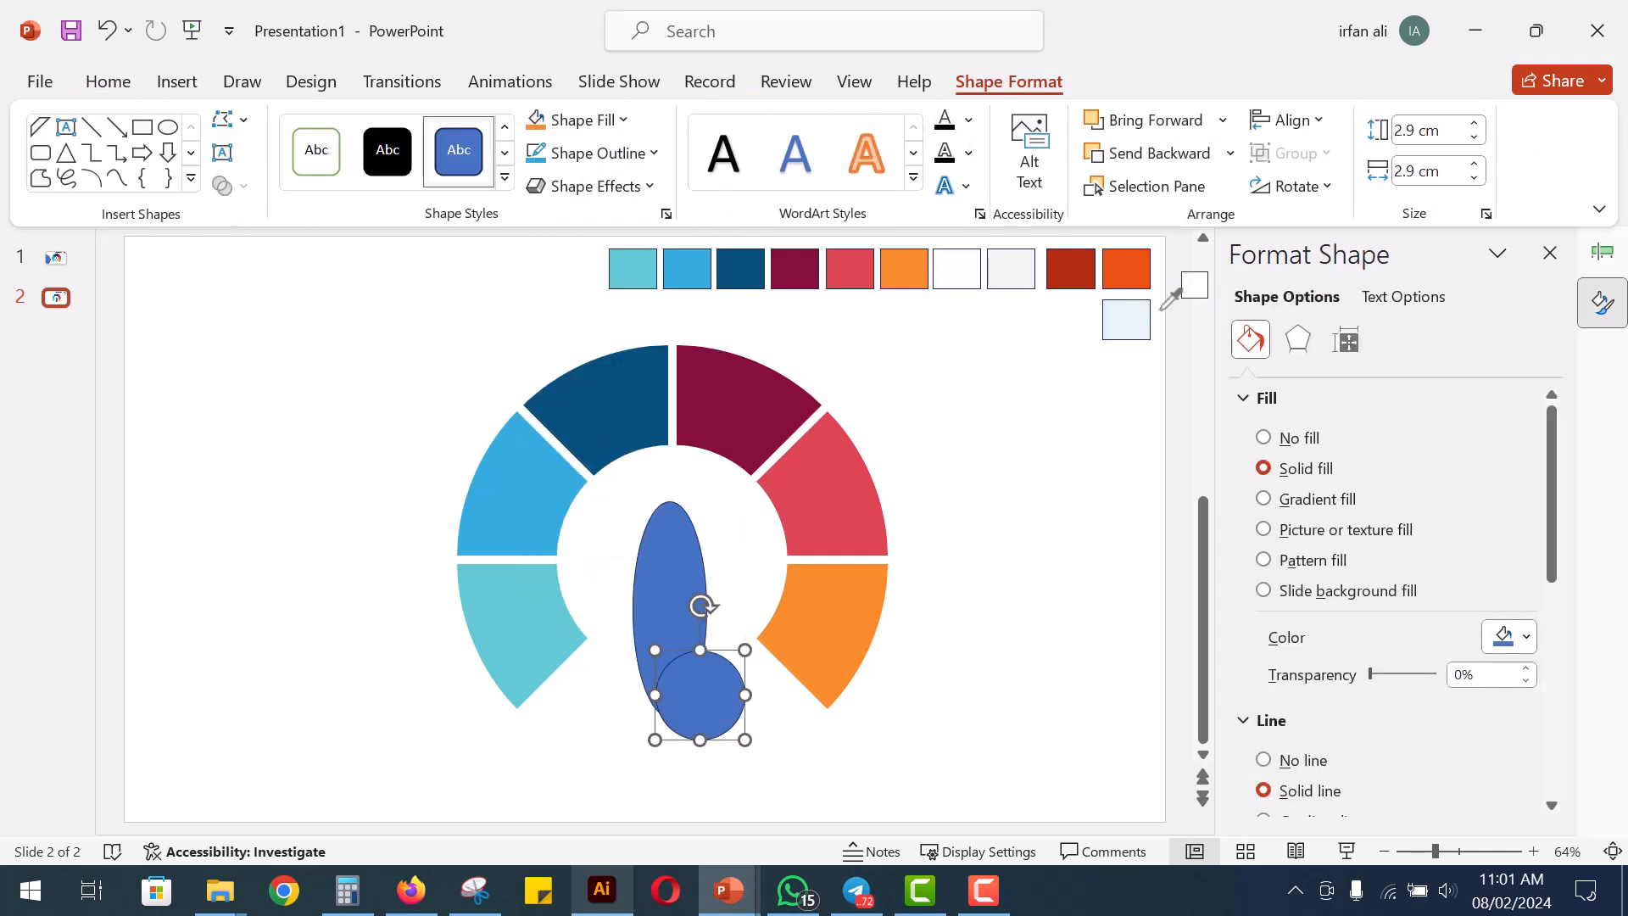
left_click(1070, 270)
left_click(767, 720)
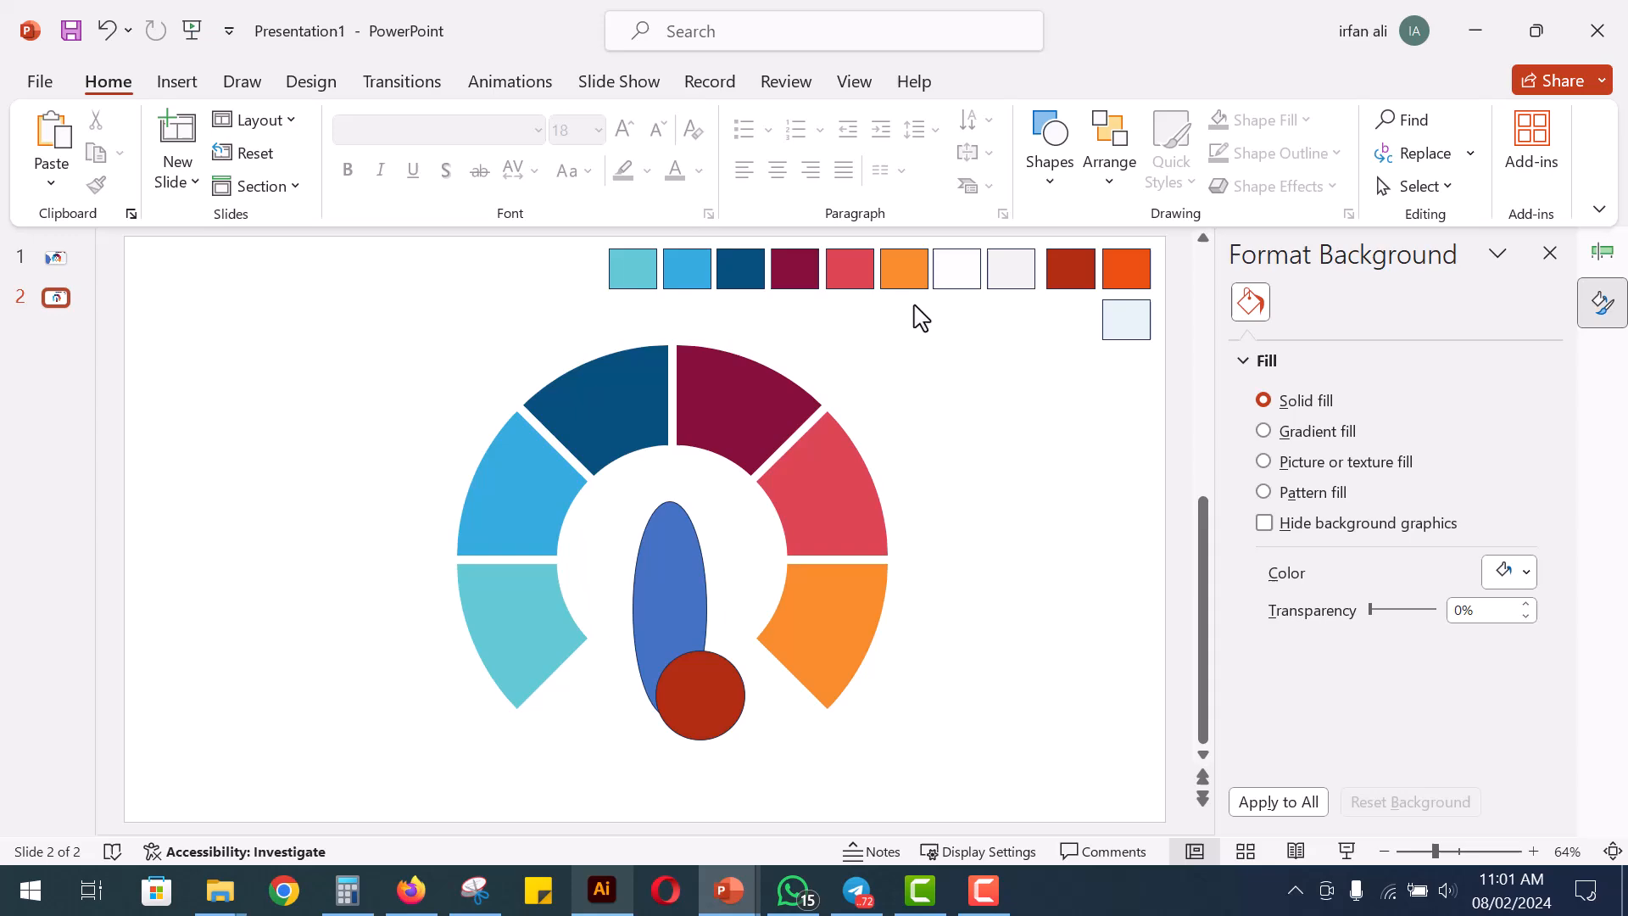
Draw a second circle about 4 cm across, covering the lower part of the red circle
left_click(1050, 161)
left_click(1156, 271)
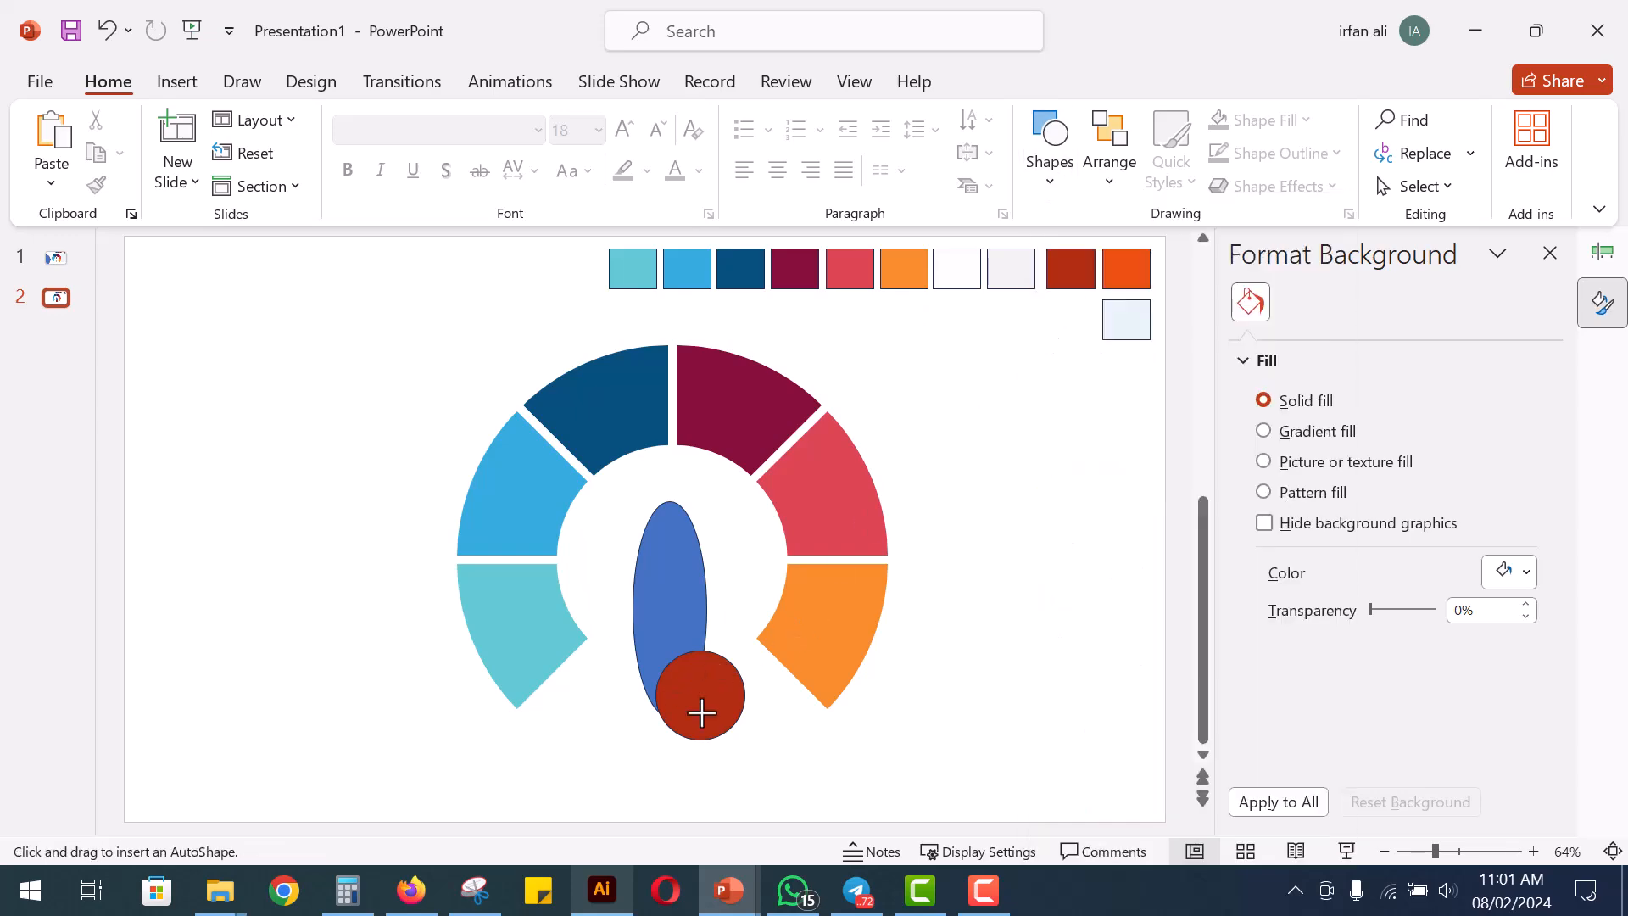
mouse_move(702, 712)
left_mouse_down()
mouse_move(781, 781)
mouse_move(717, 739)
mouse_move(734, 758)
left_mouse_up()
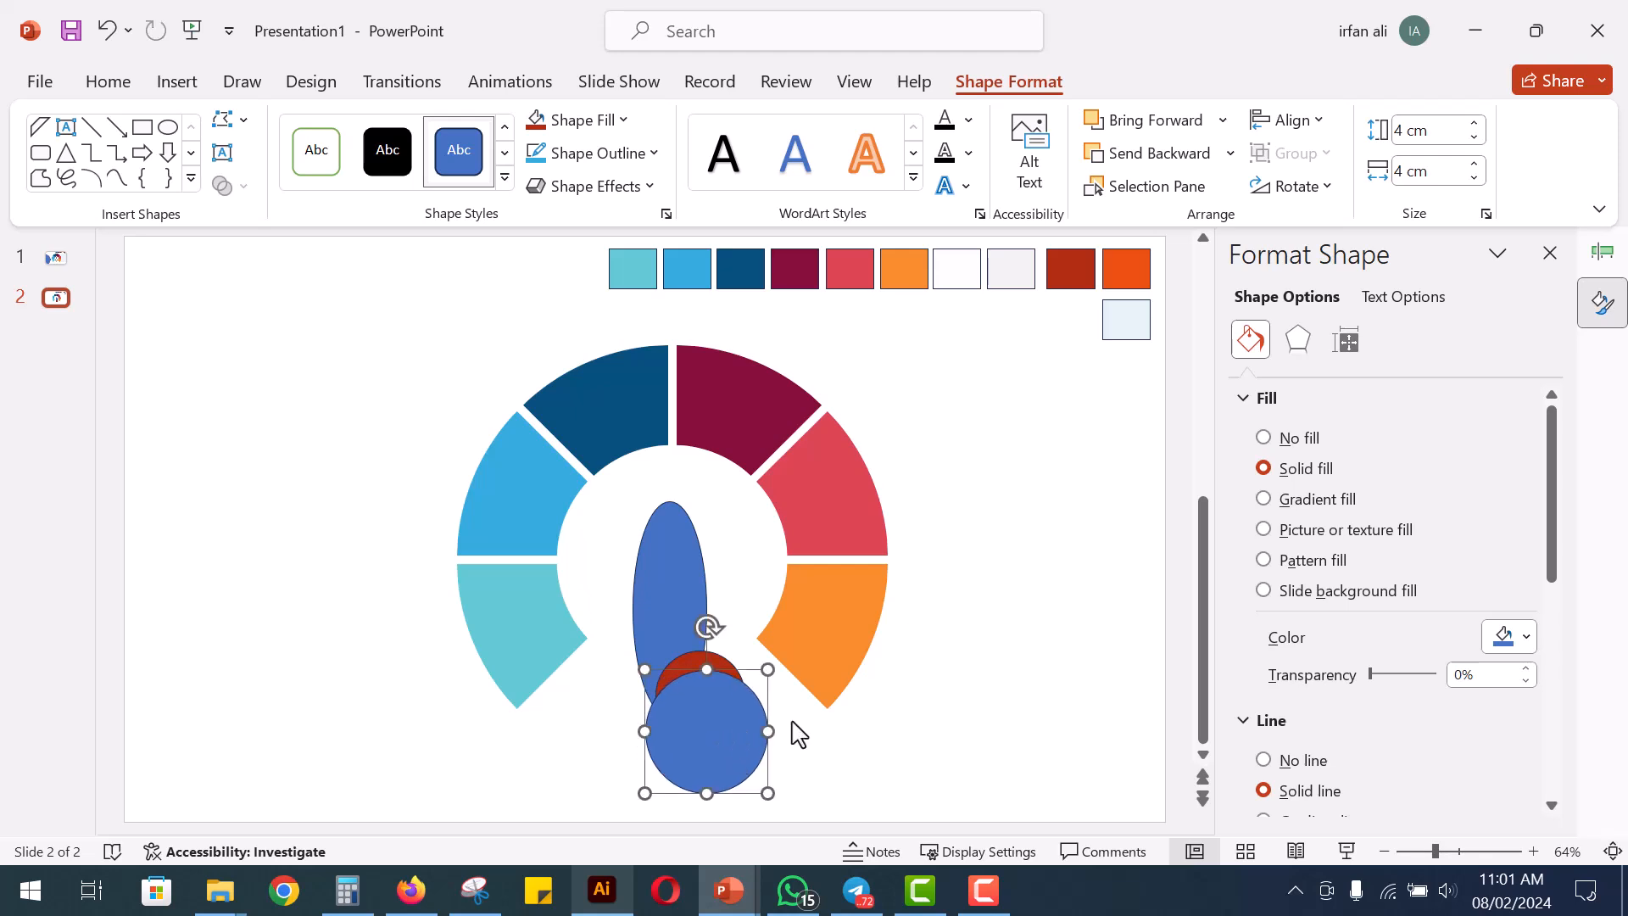
left_click(974, 626)
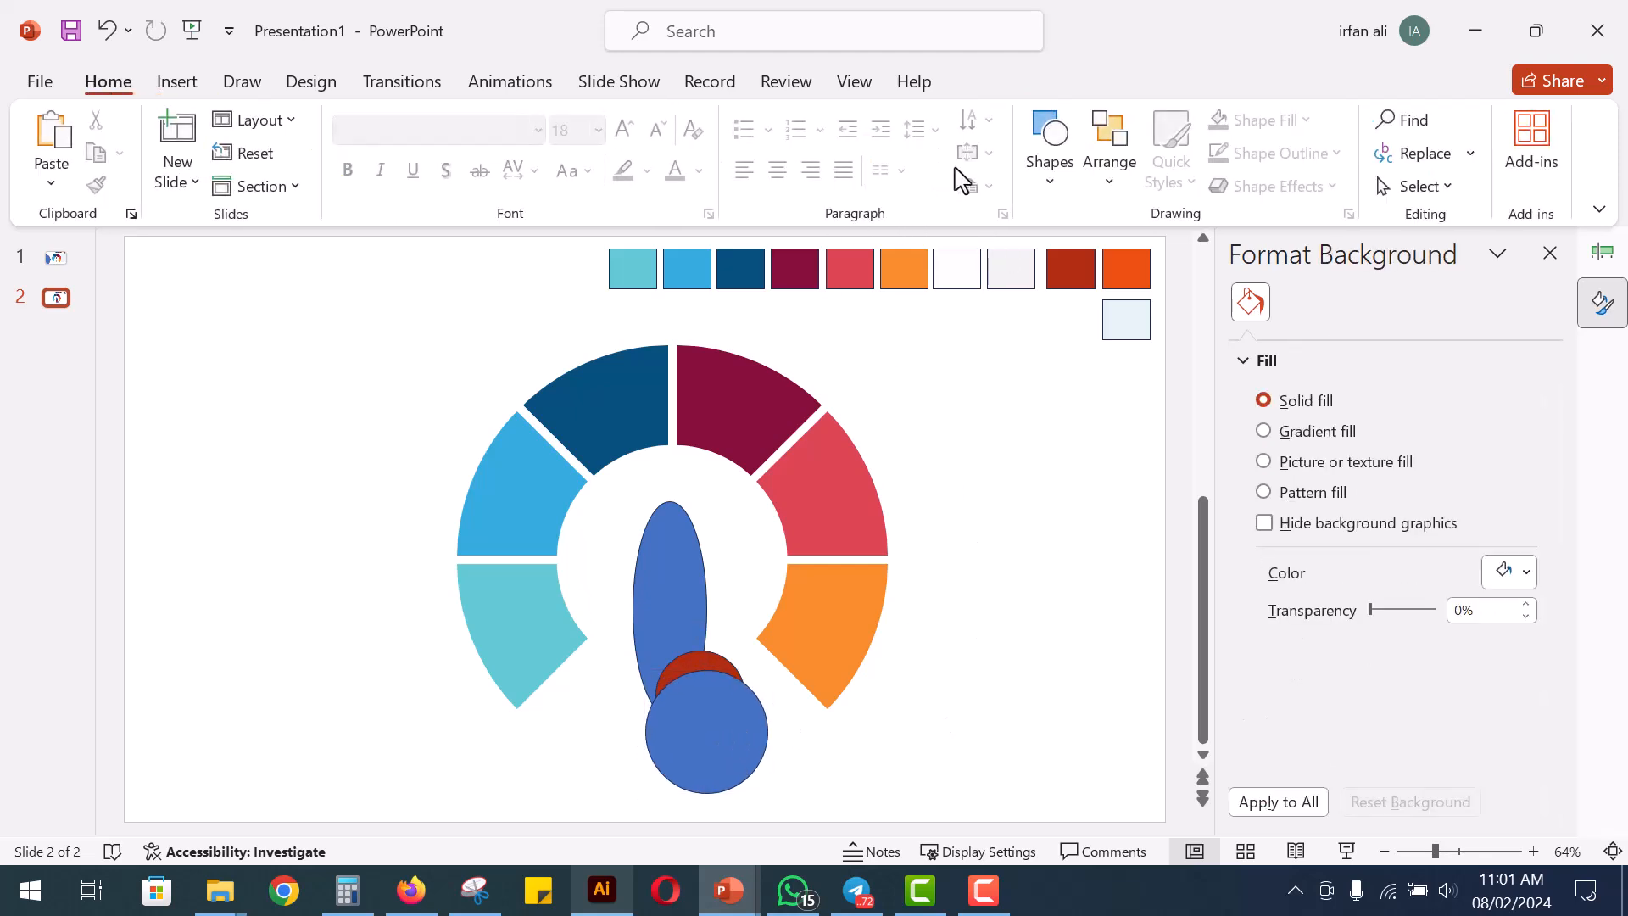
Draw a rectangle about 3.3 cm high and 1.9 cm wide over the left part of the red circle
left_click(1050, 169)
left_click(1137, 257)
mouse_move(683, 626)
left_mouse_down()
mouse_move(707, 728)
mouse_move(649, 680)
left_mouse_up()
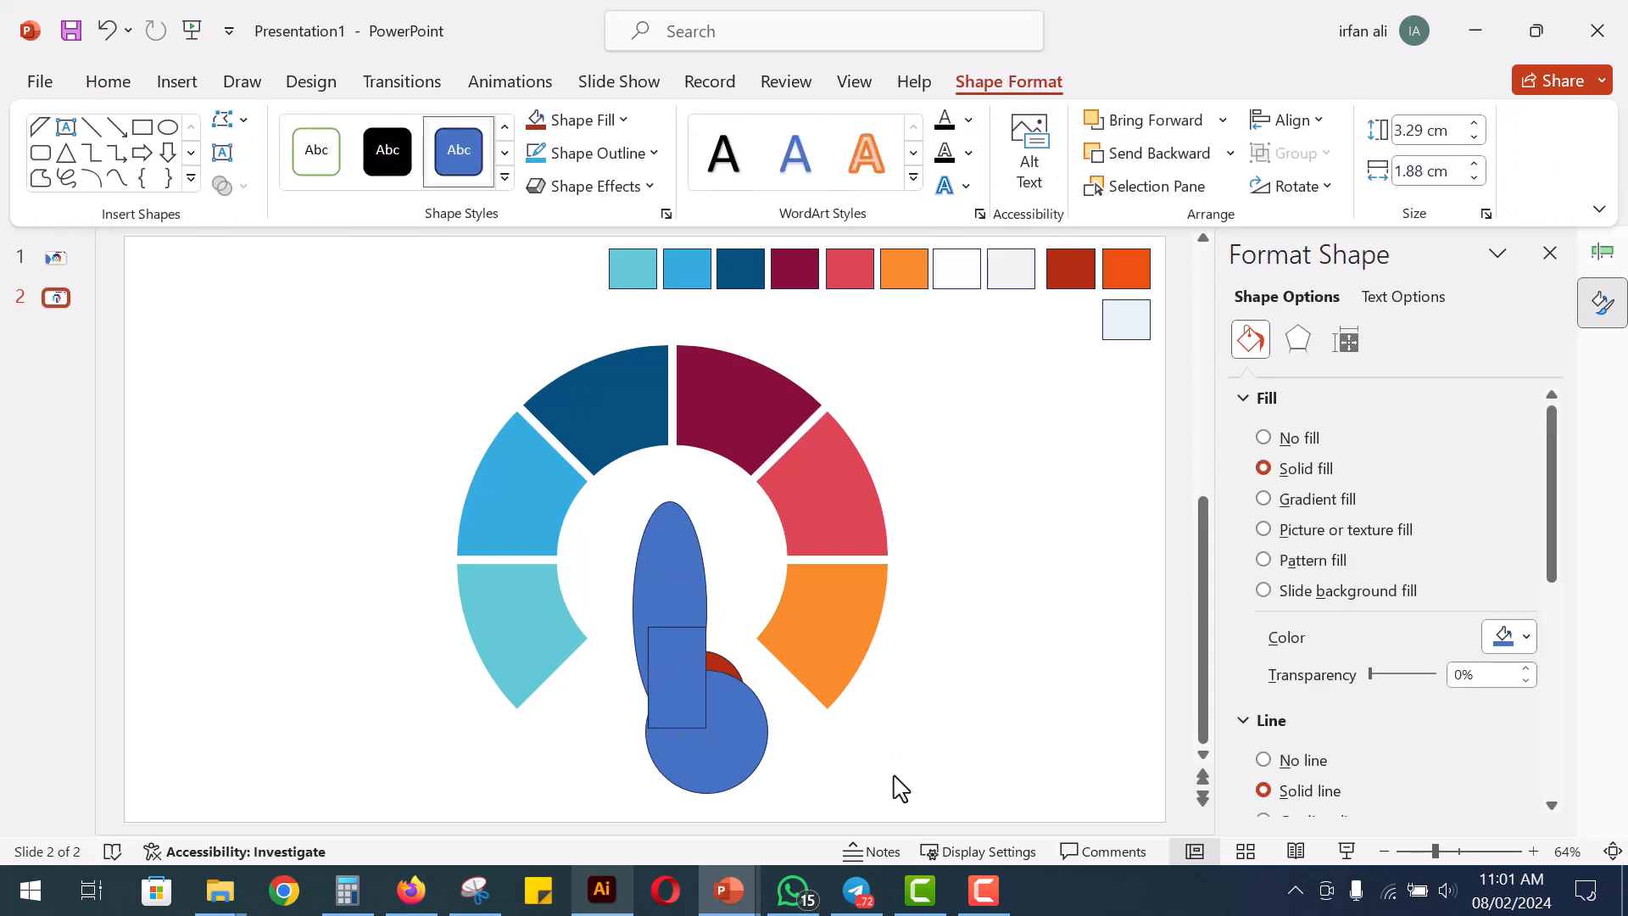
left_click(894, 786)
Narrow the large blue circle and lower it slightly so a fin-shaped part of the red circle stays uncovered
left_click(719, 663)
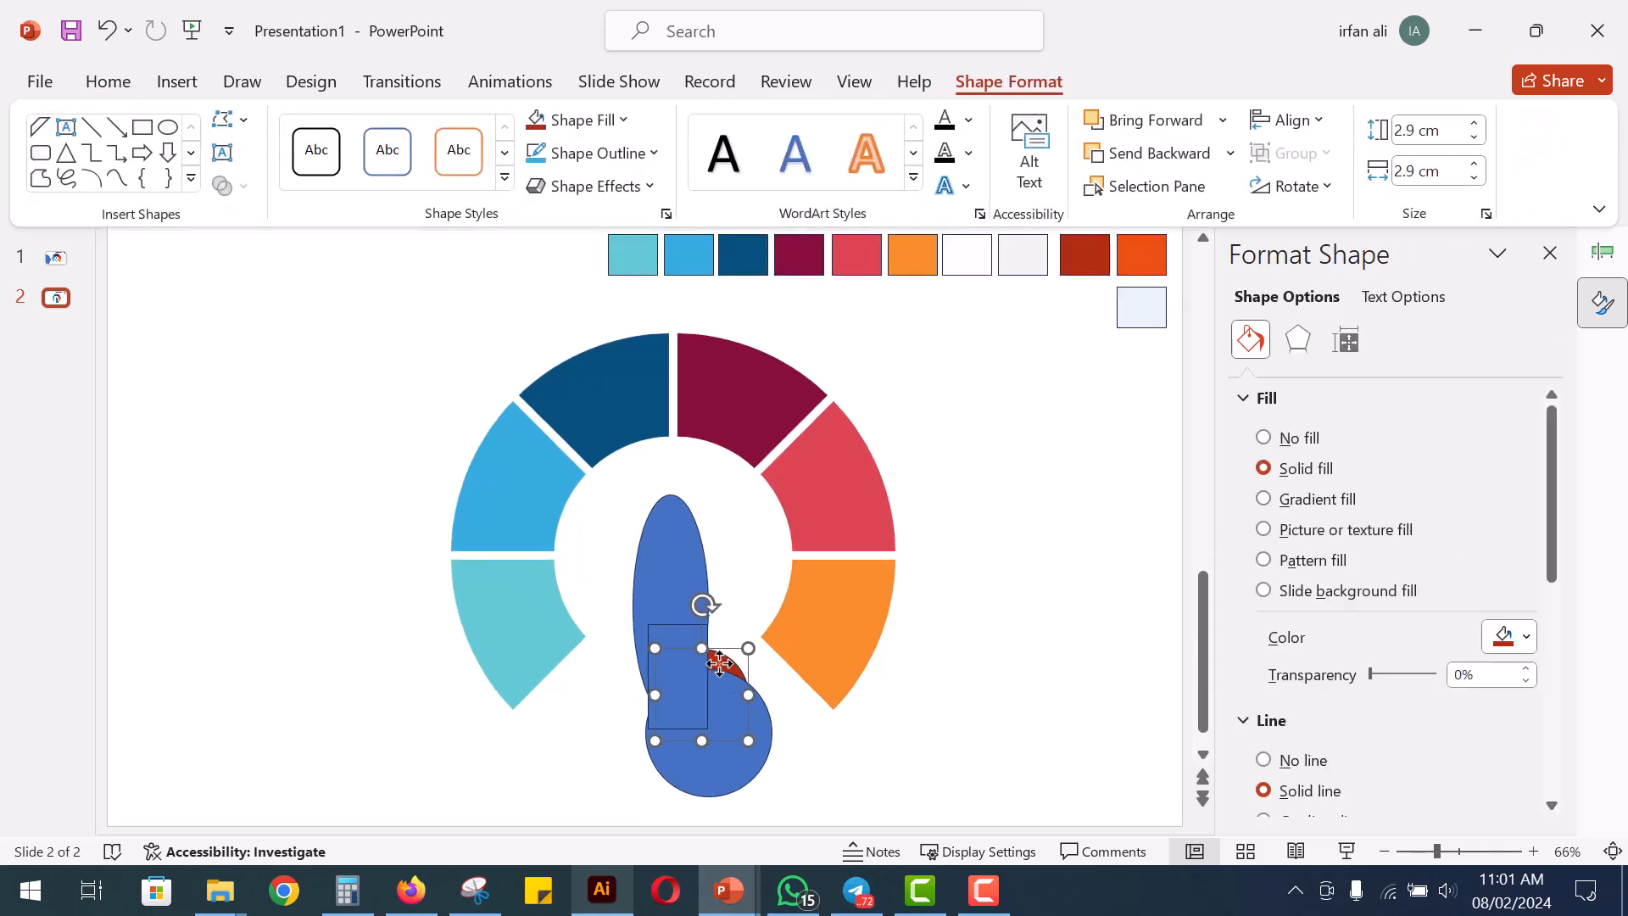
left_click(1613, 851)
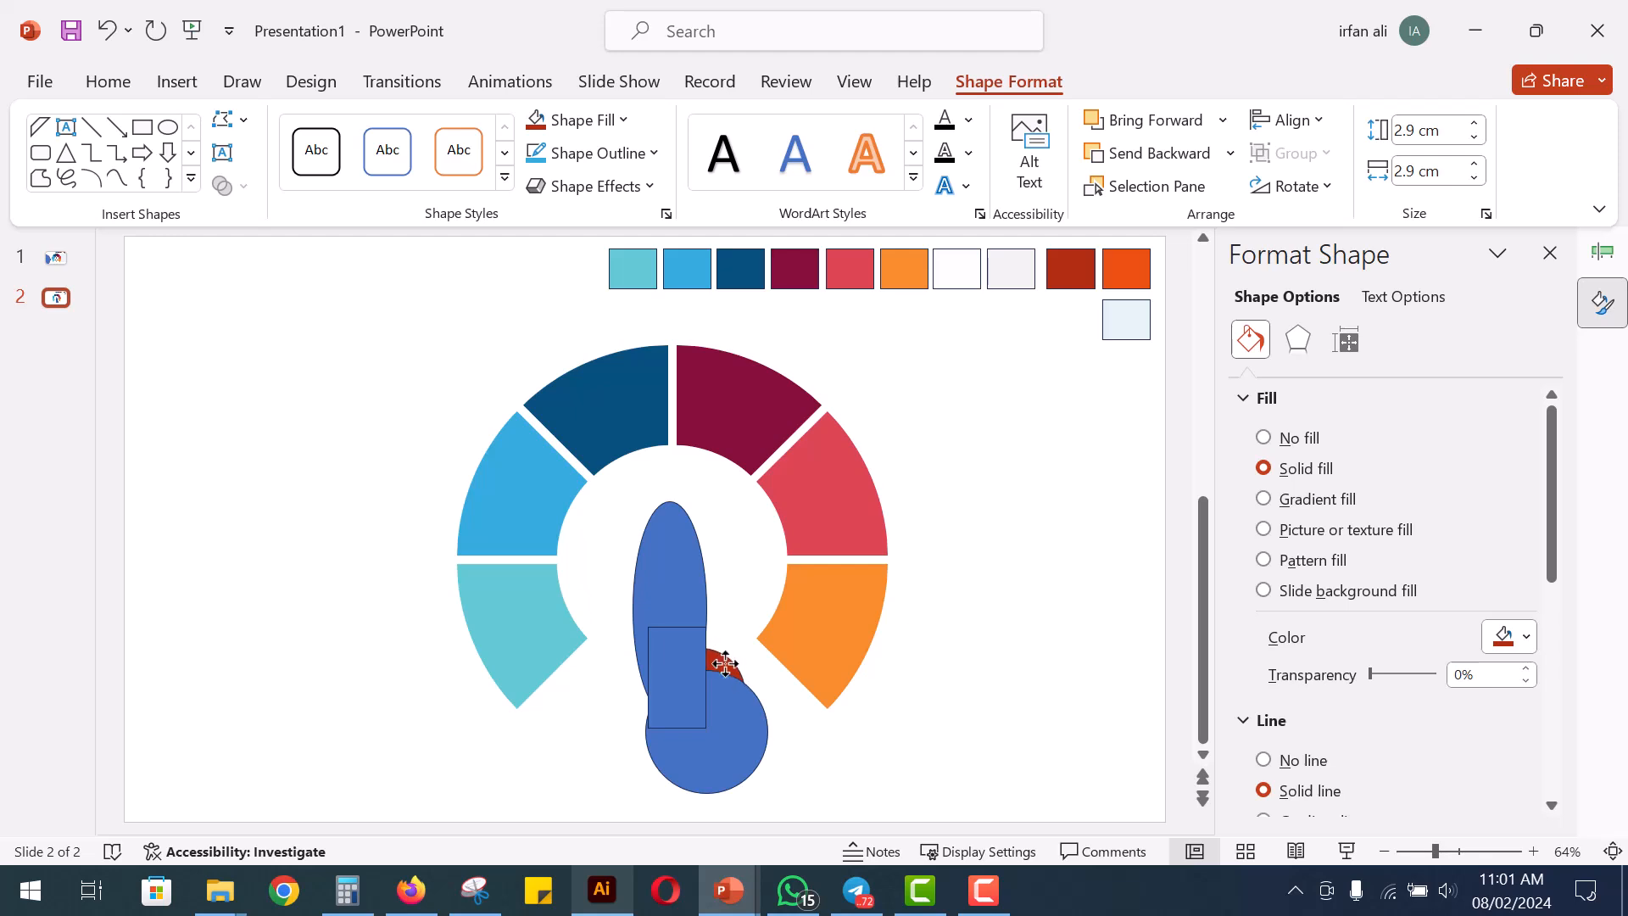
left_click(844, 765)
left_click_drag(730, 725, 754, 731)
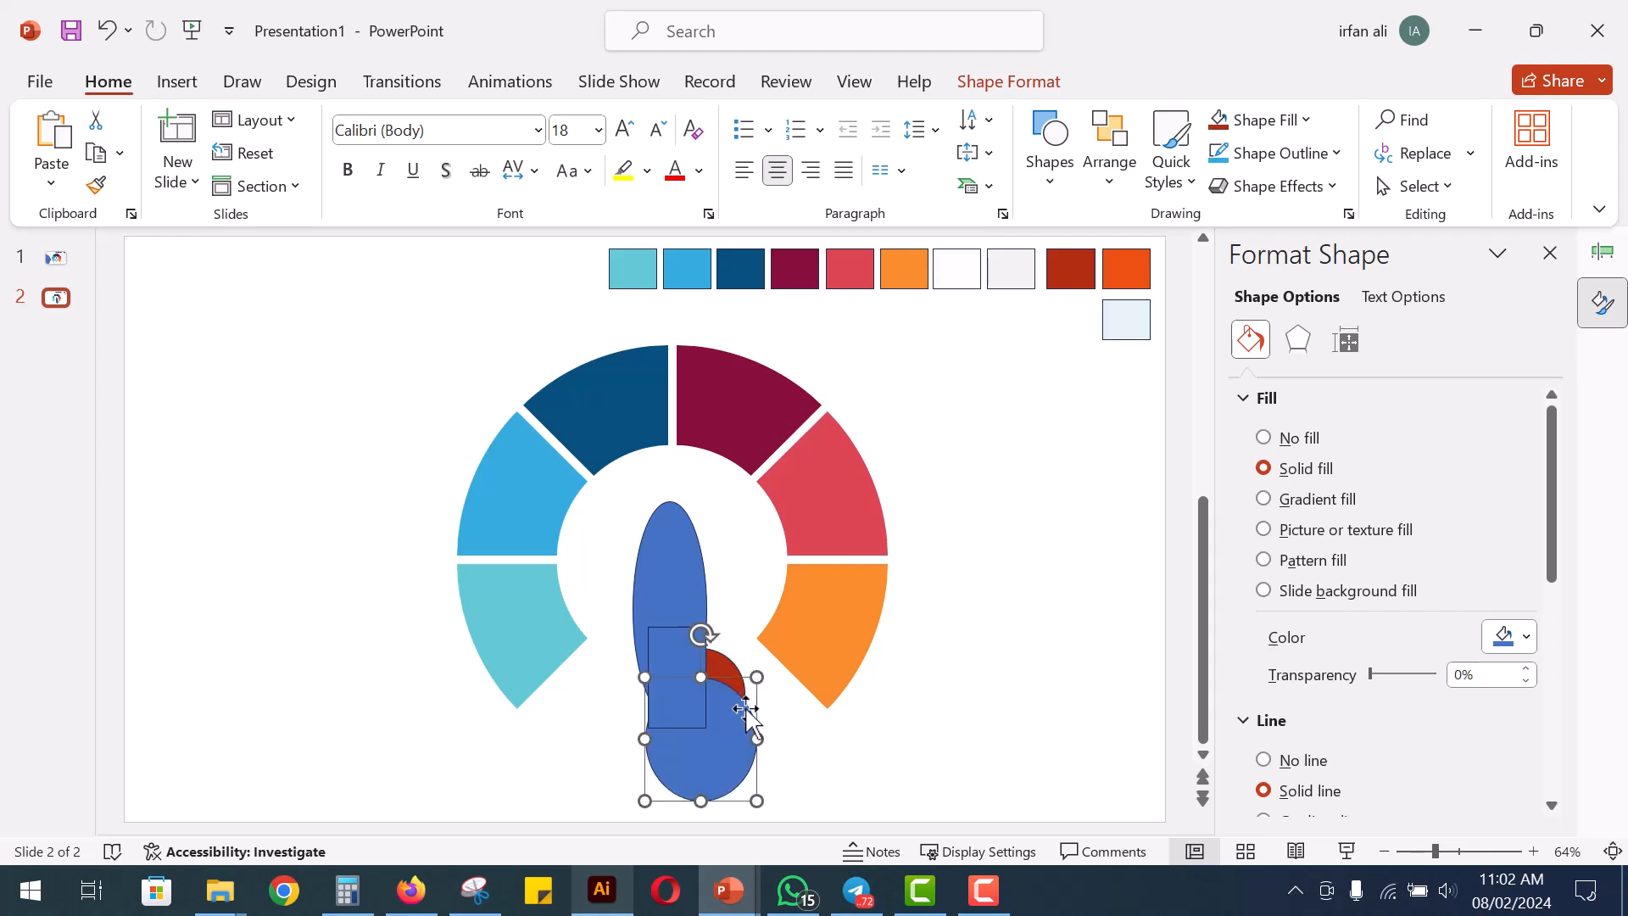
left_click(794, 727)
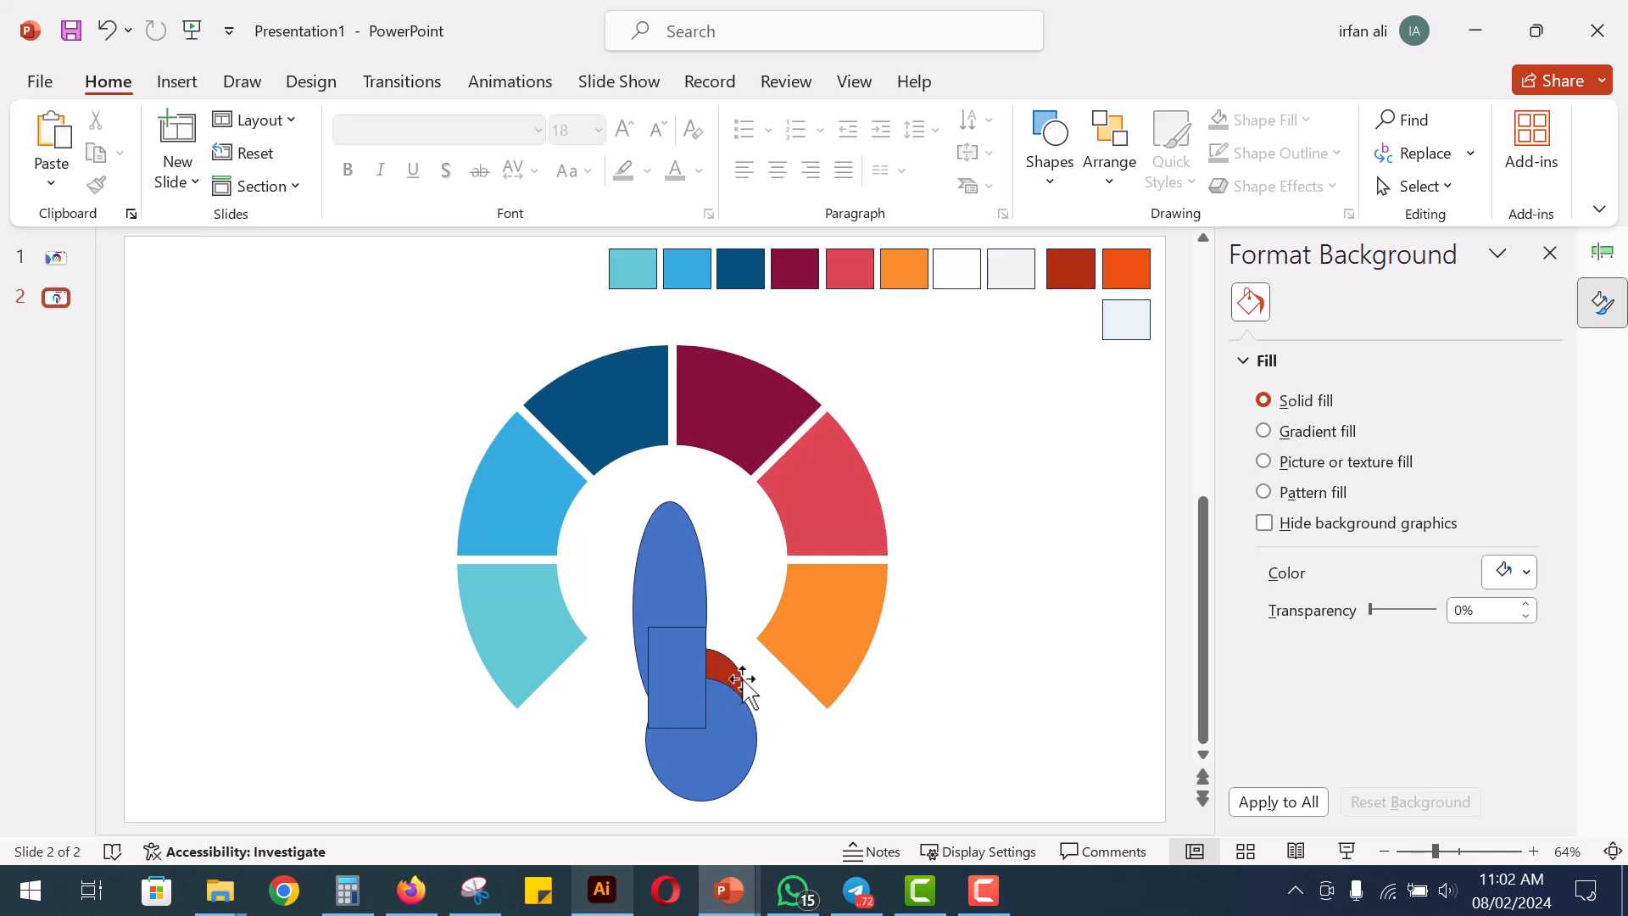
Subtract the rectangle and the large blue circle from the red circle to leave a curved fin
left_click(722, 674)
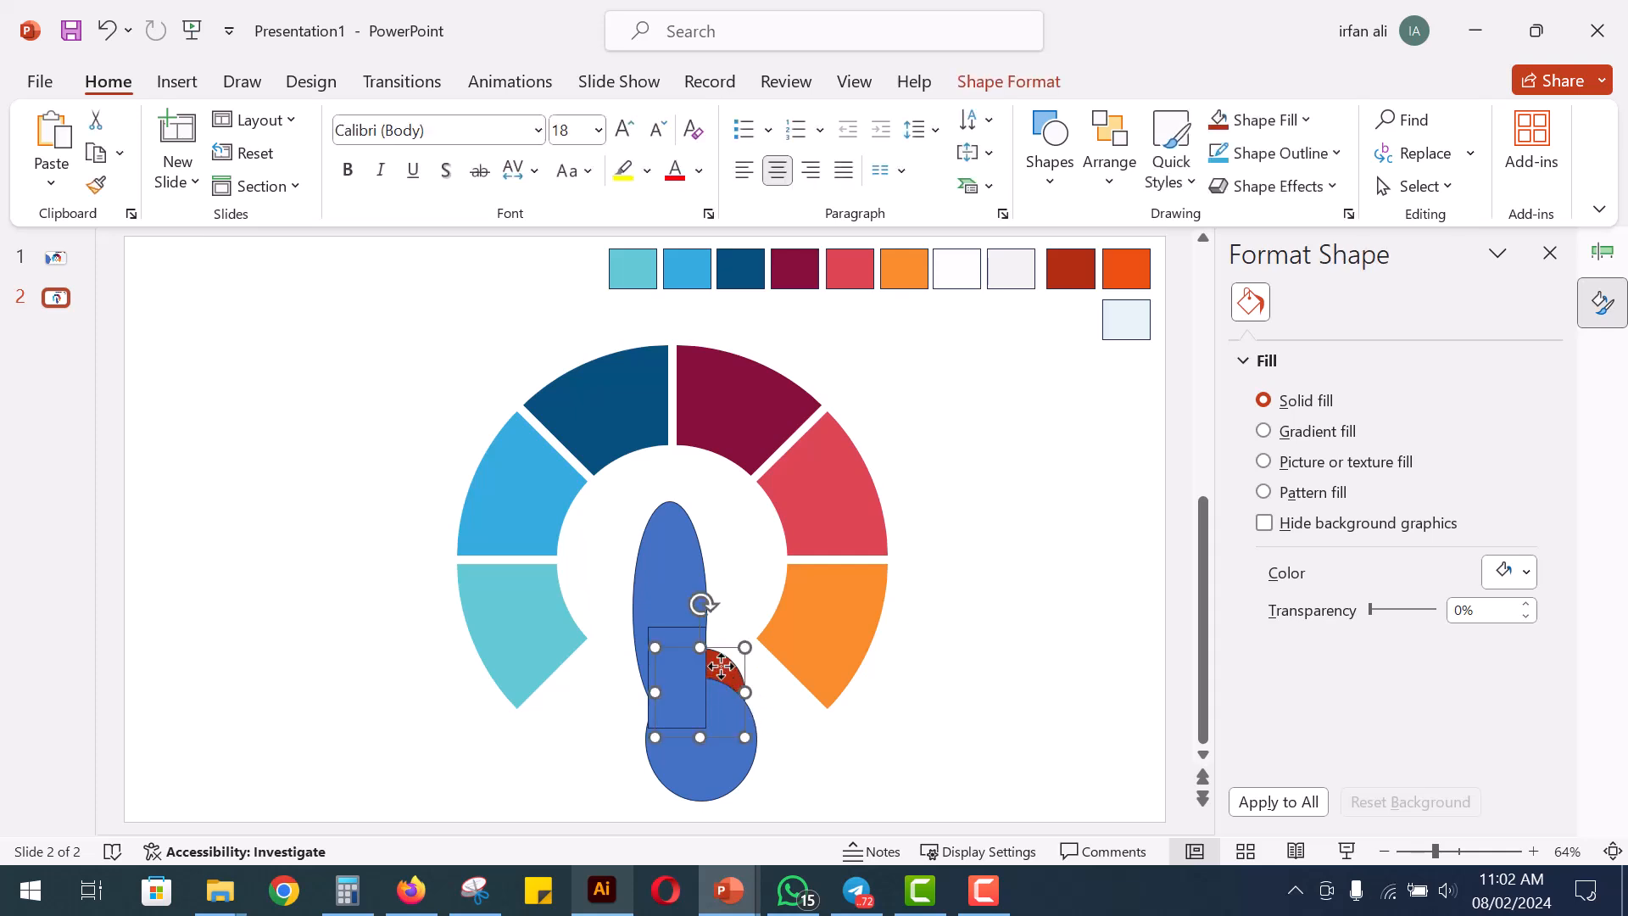
left_click(689, 688, "shift")
left_click(717, 738, "shift")
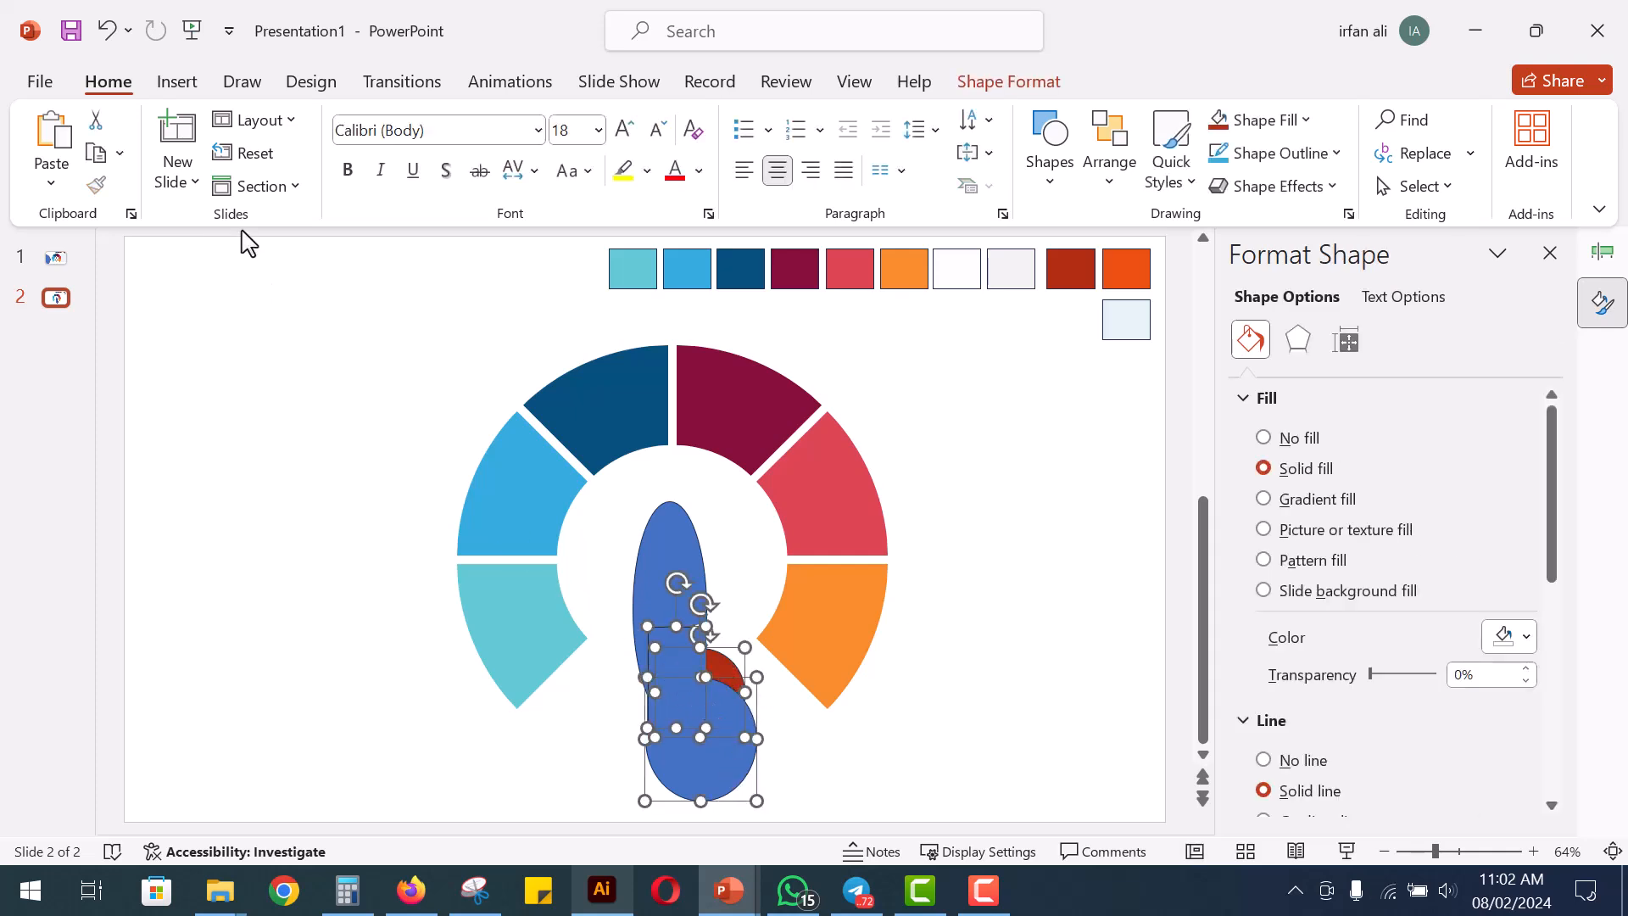
left_click(997, 85)
left_click(248, 186)
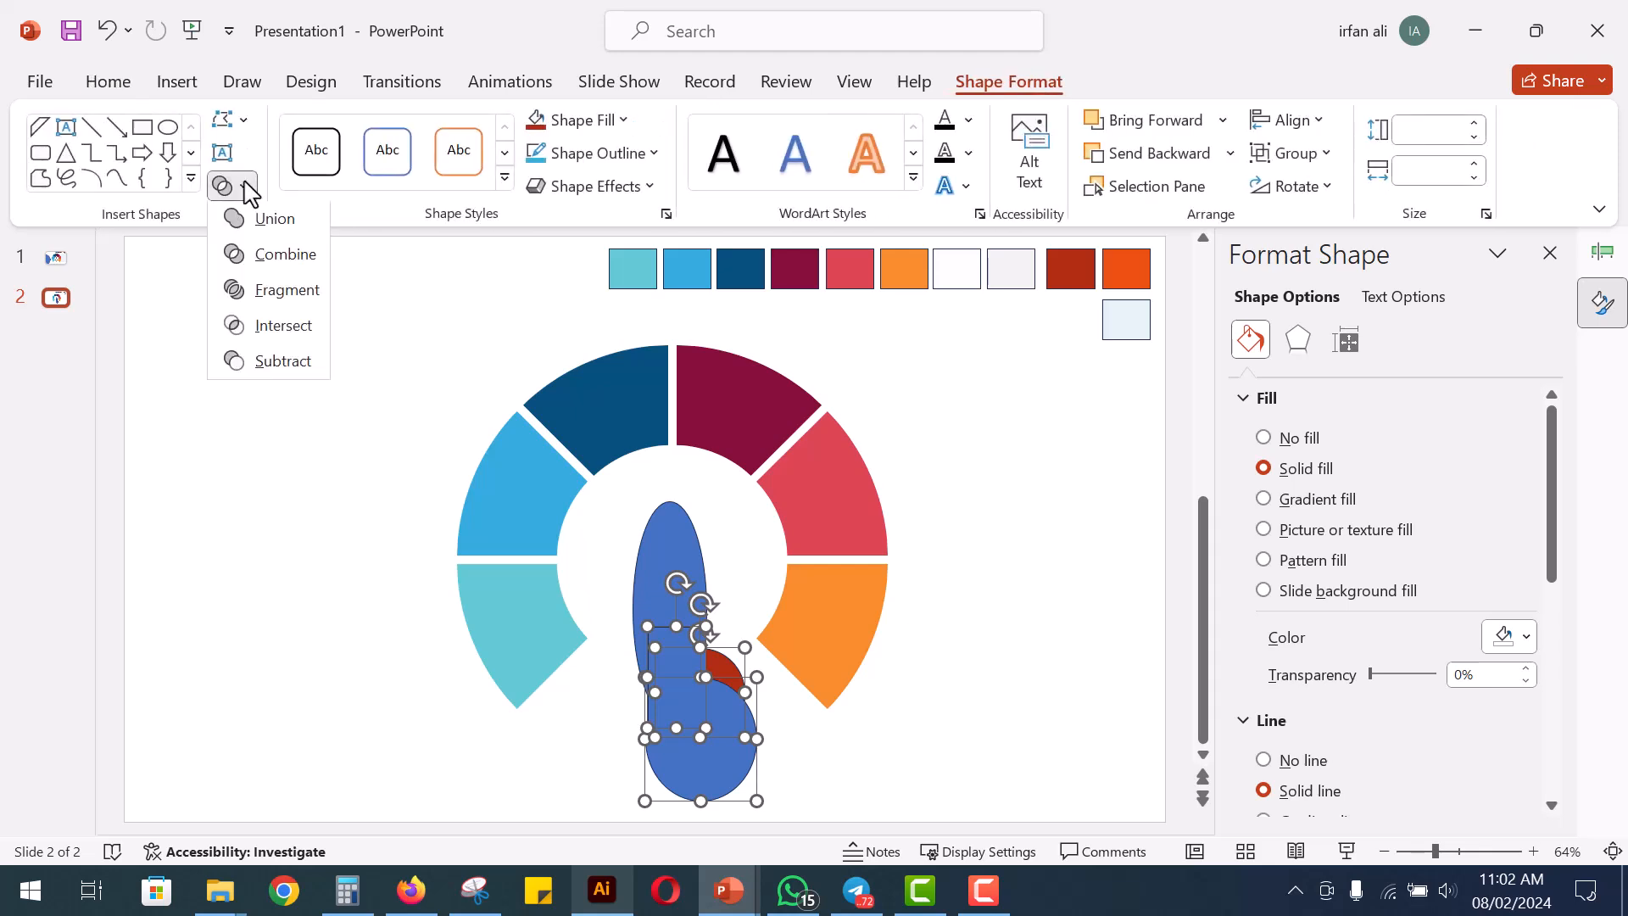
left_click(269, 371)
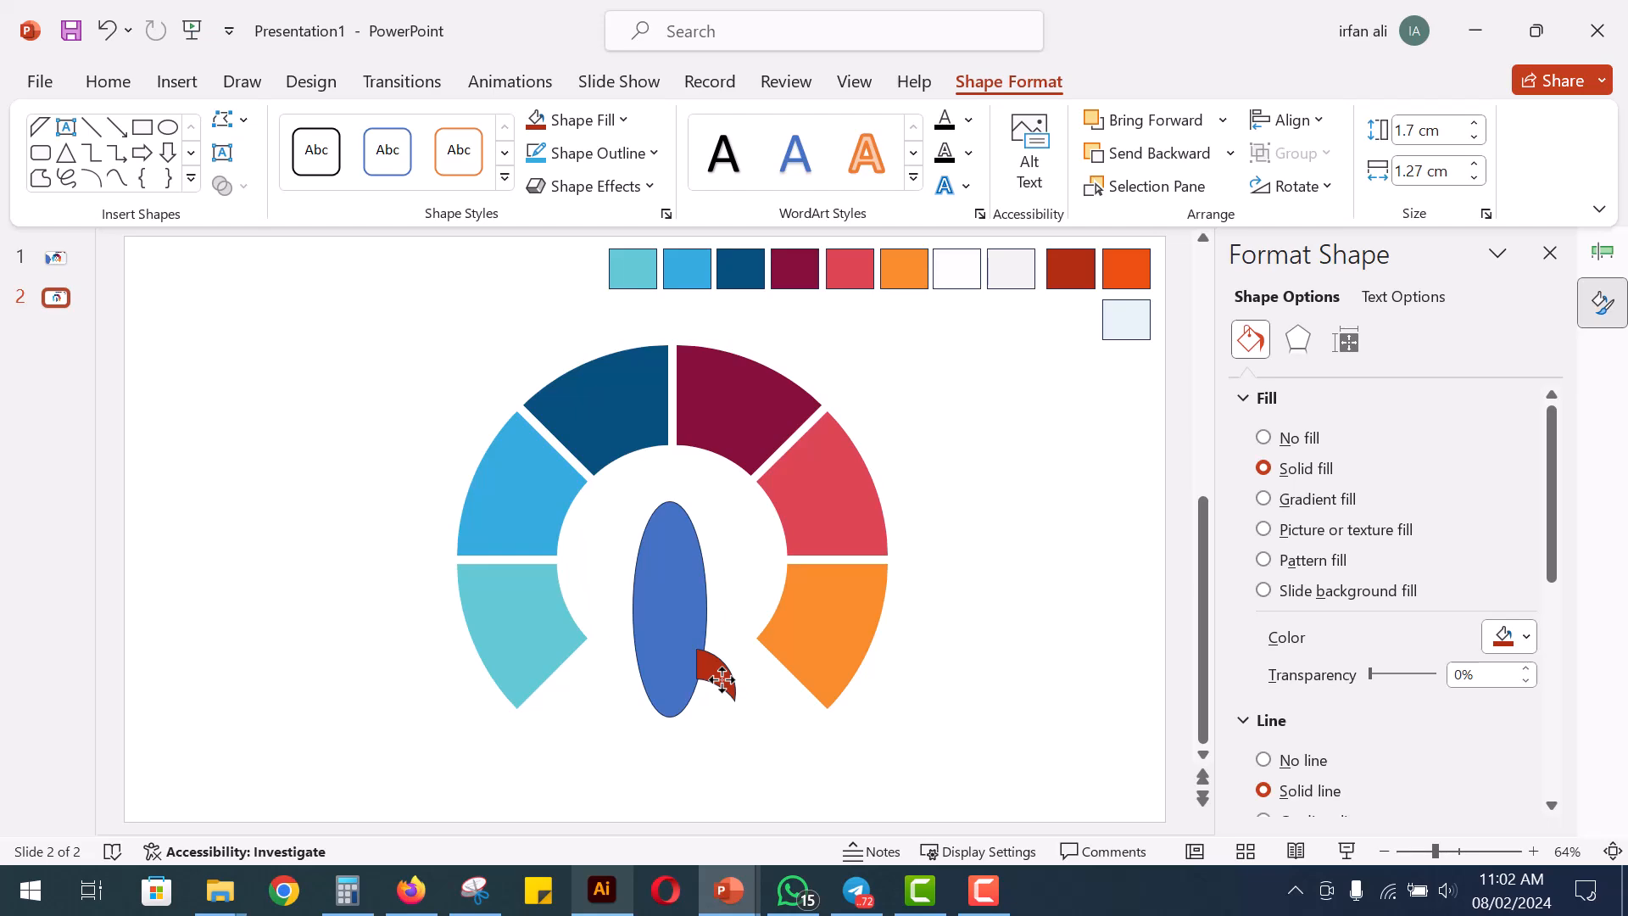
Copy the red fin to the oval's left side and flip the copy horizontally
left_click_drag(722, 678, 651, 706)
right_click(629, 682)
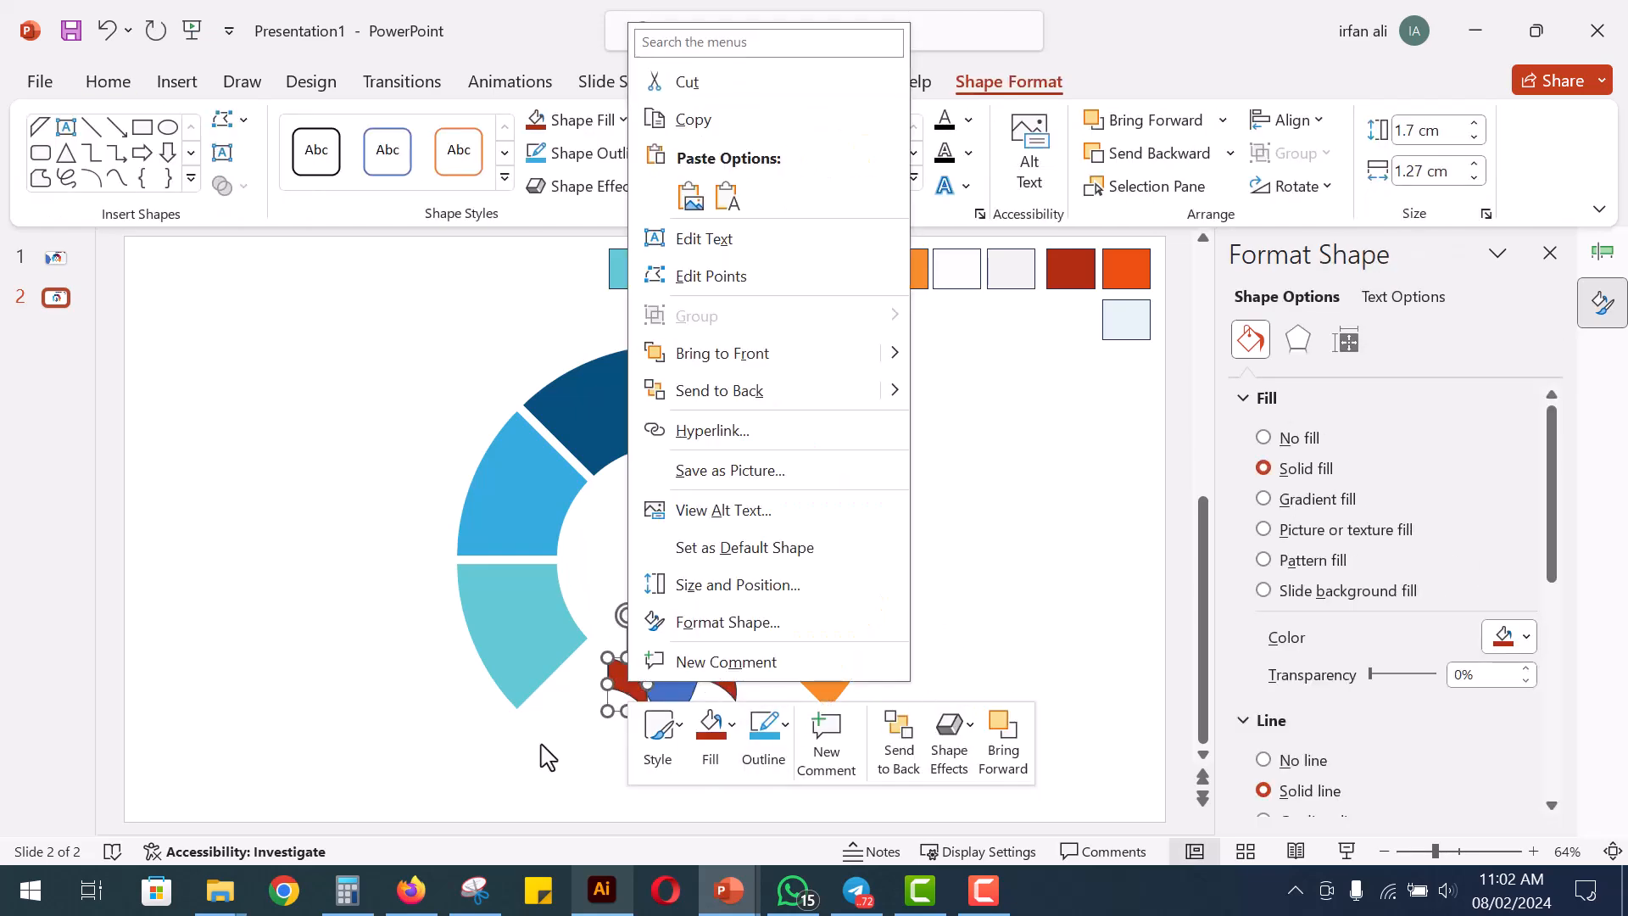
key("Escape")
left_click(1323, 188)
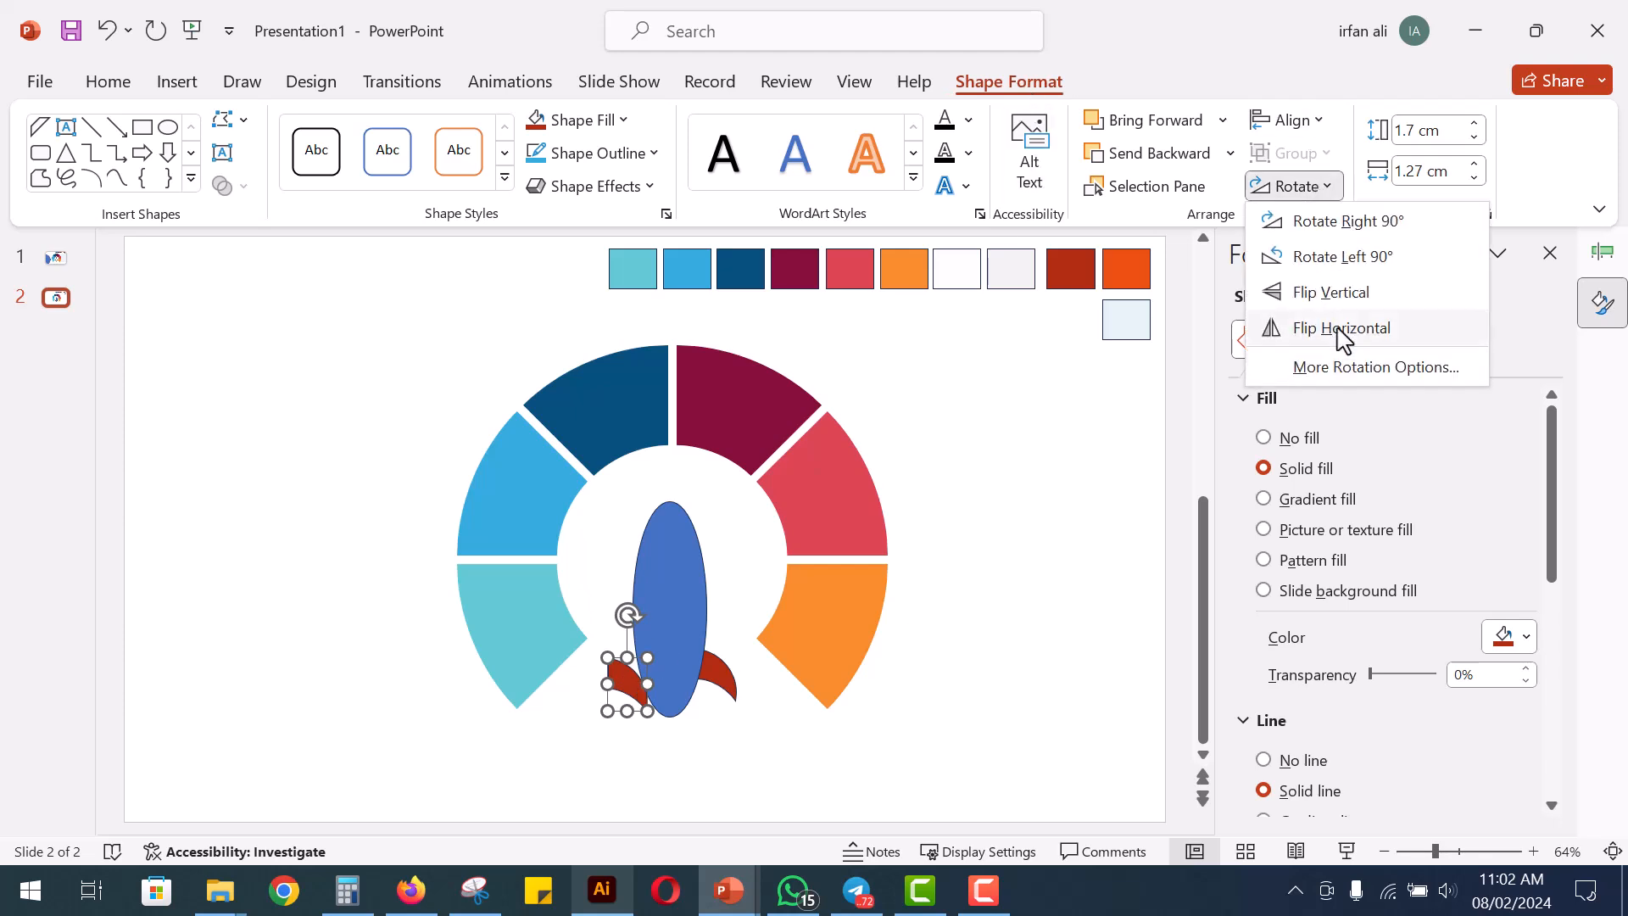
left_click(1346, 330)
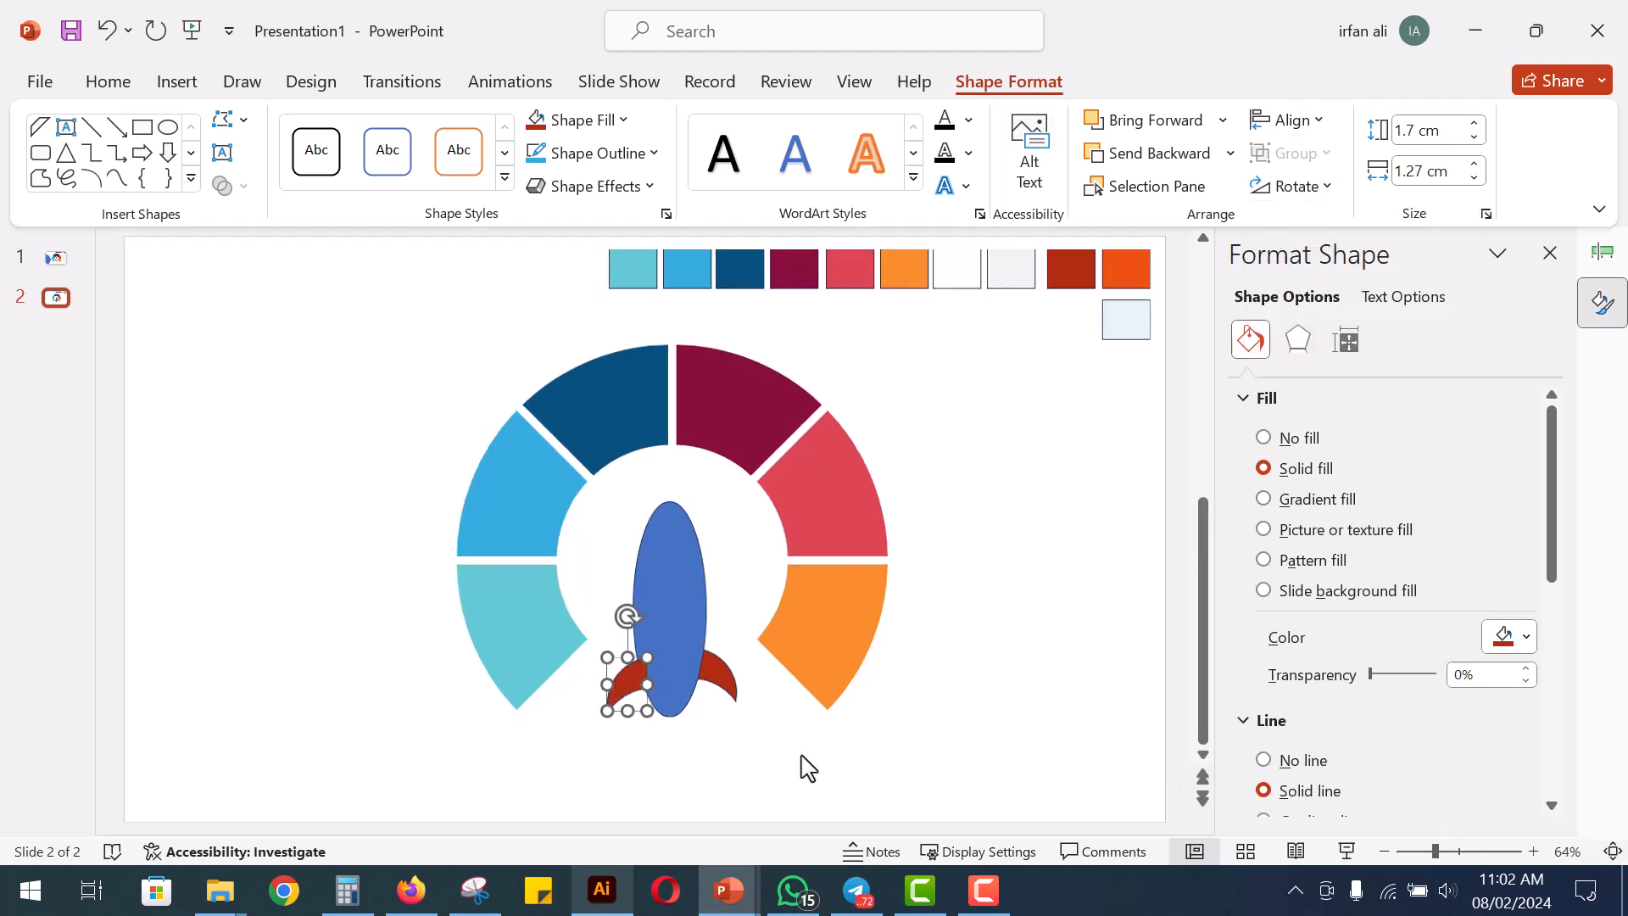
Send the fins behind the oval and nudge the left fin level with the right one
right_click(633, 691)
left_click(715, 415)
left_click_drag(618, 689, 614, 682)
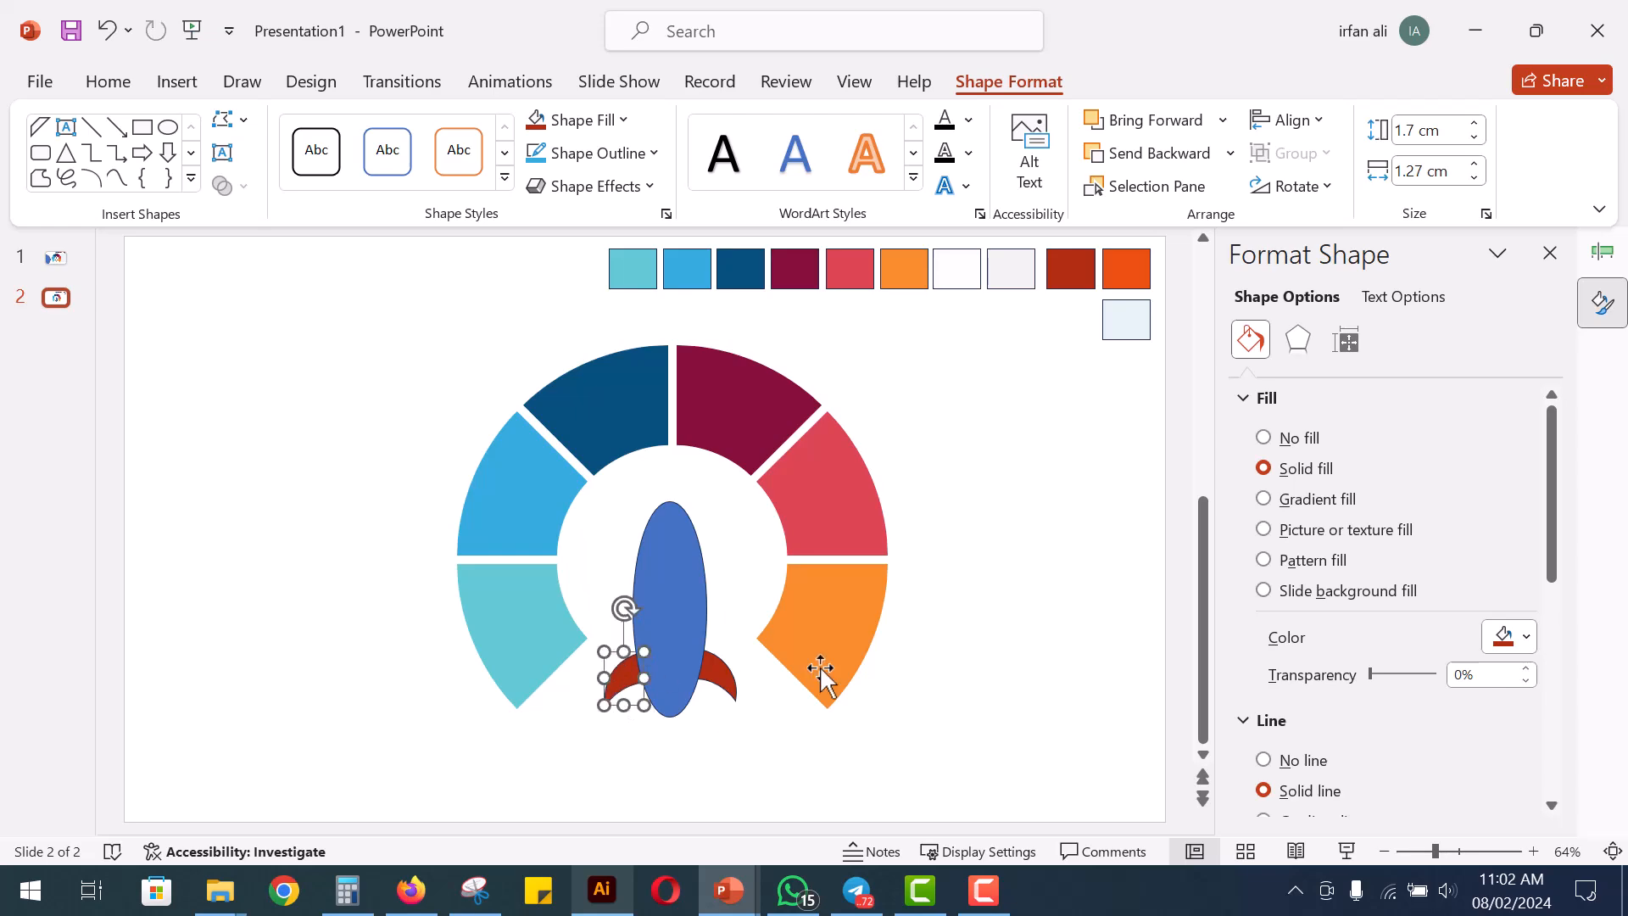
left_click(723, 674, "shift")
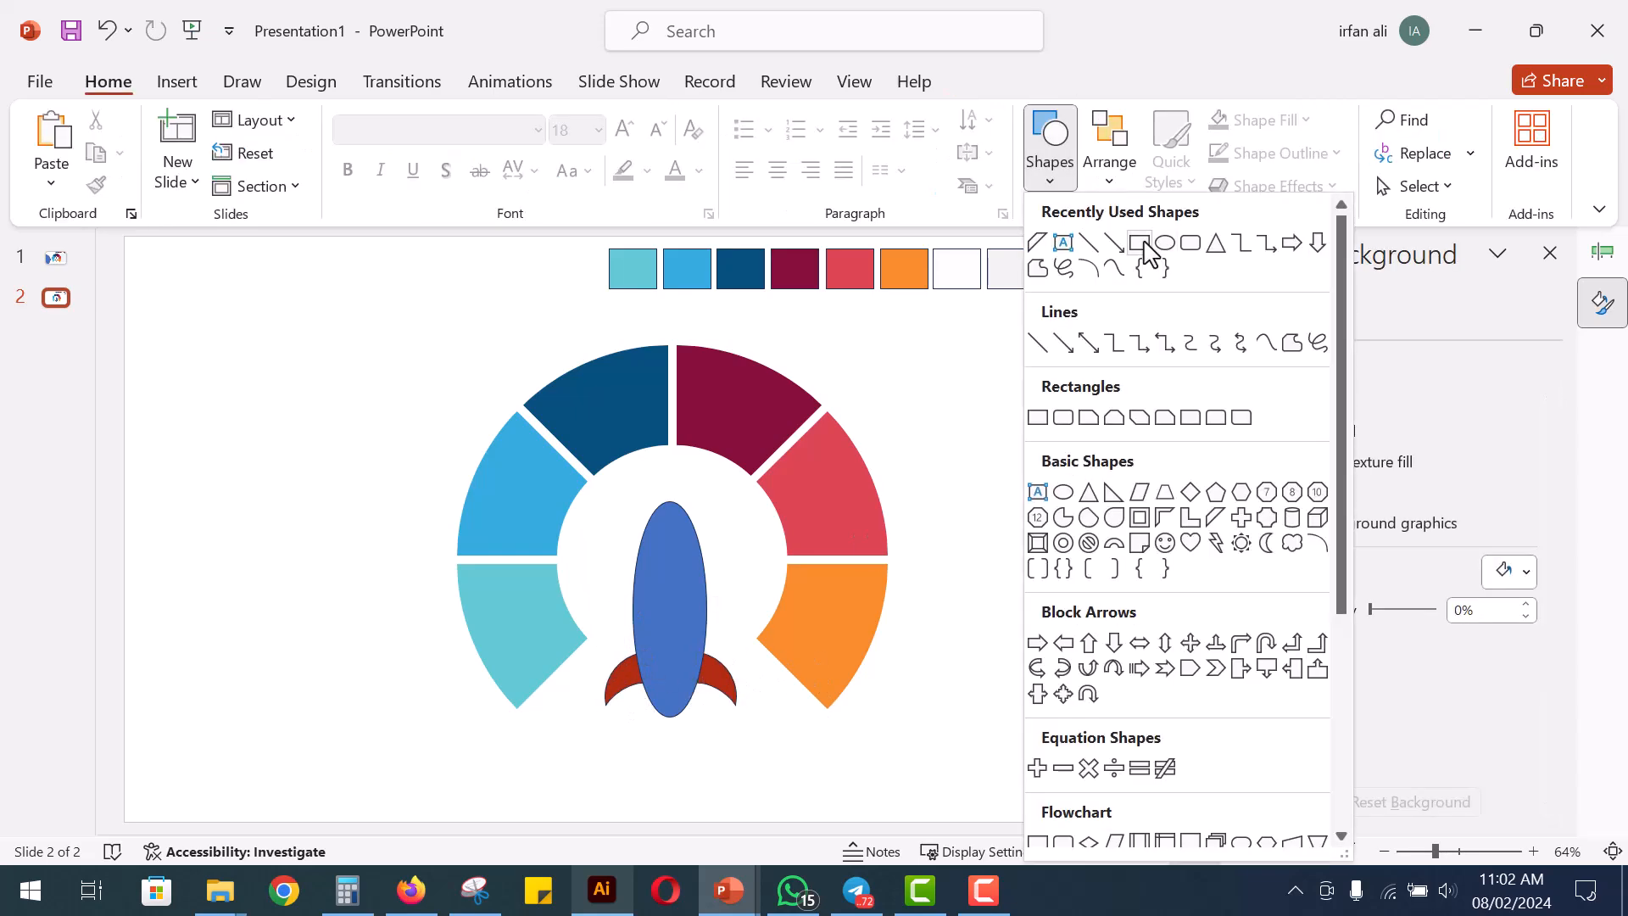
Draw a rectangle across the oval's bottom tip and align it with the oval by centre
left_click(1145, 244)
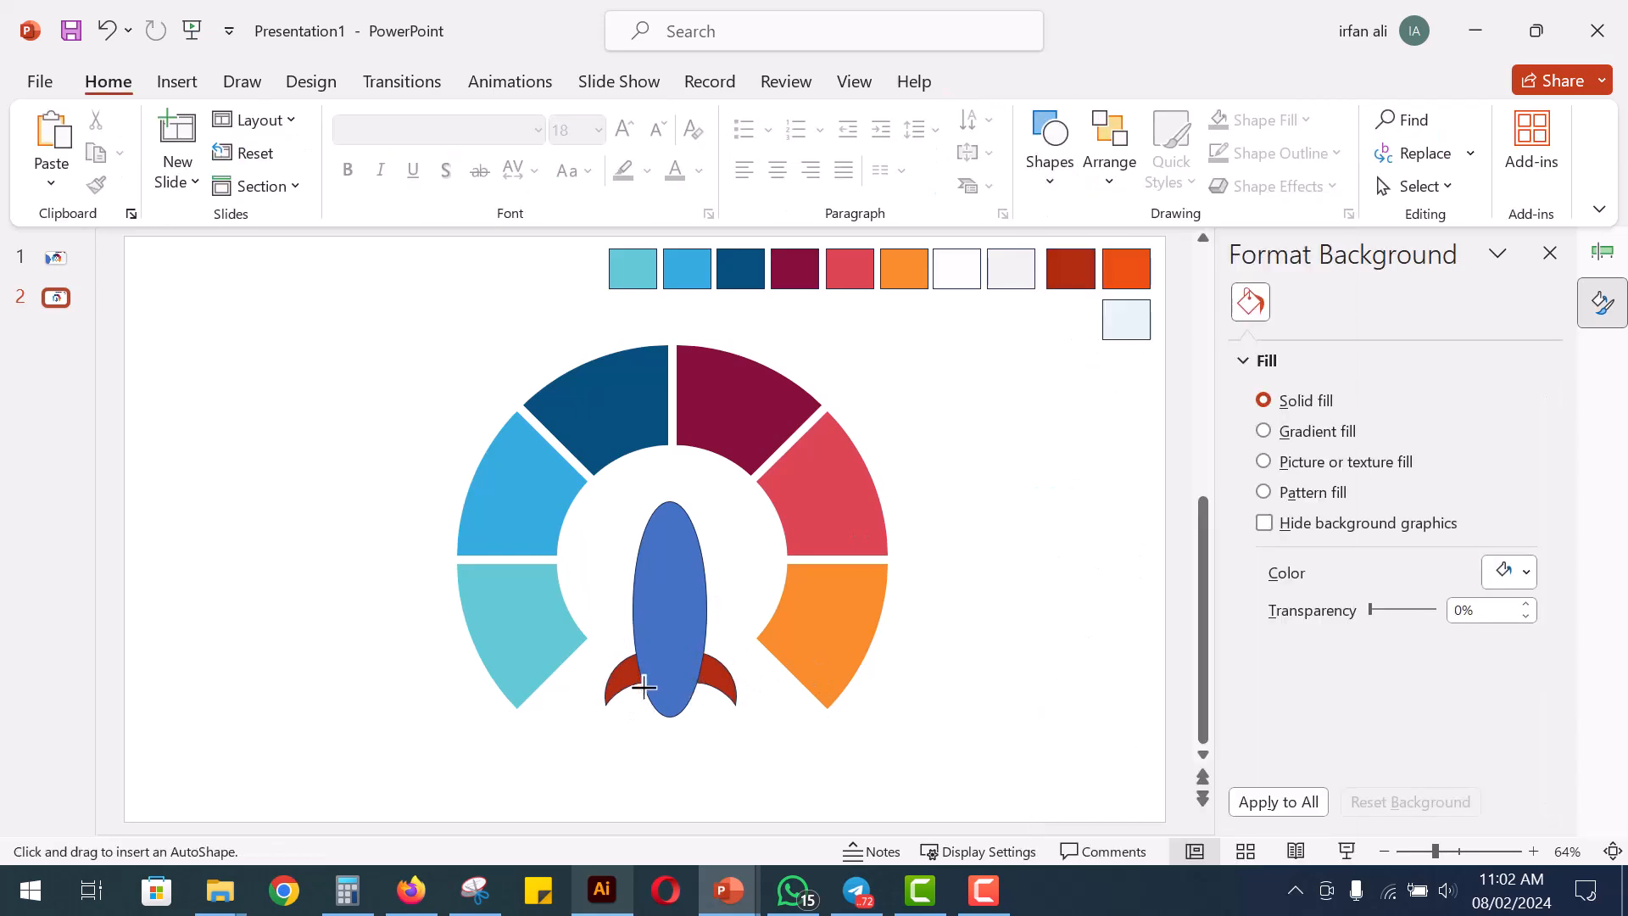
left_click_drag(639, 688, 700, 734)
left_click(1286, 121)
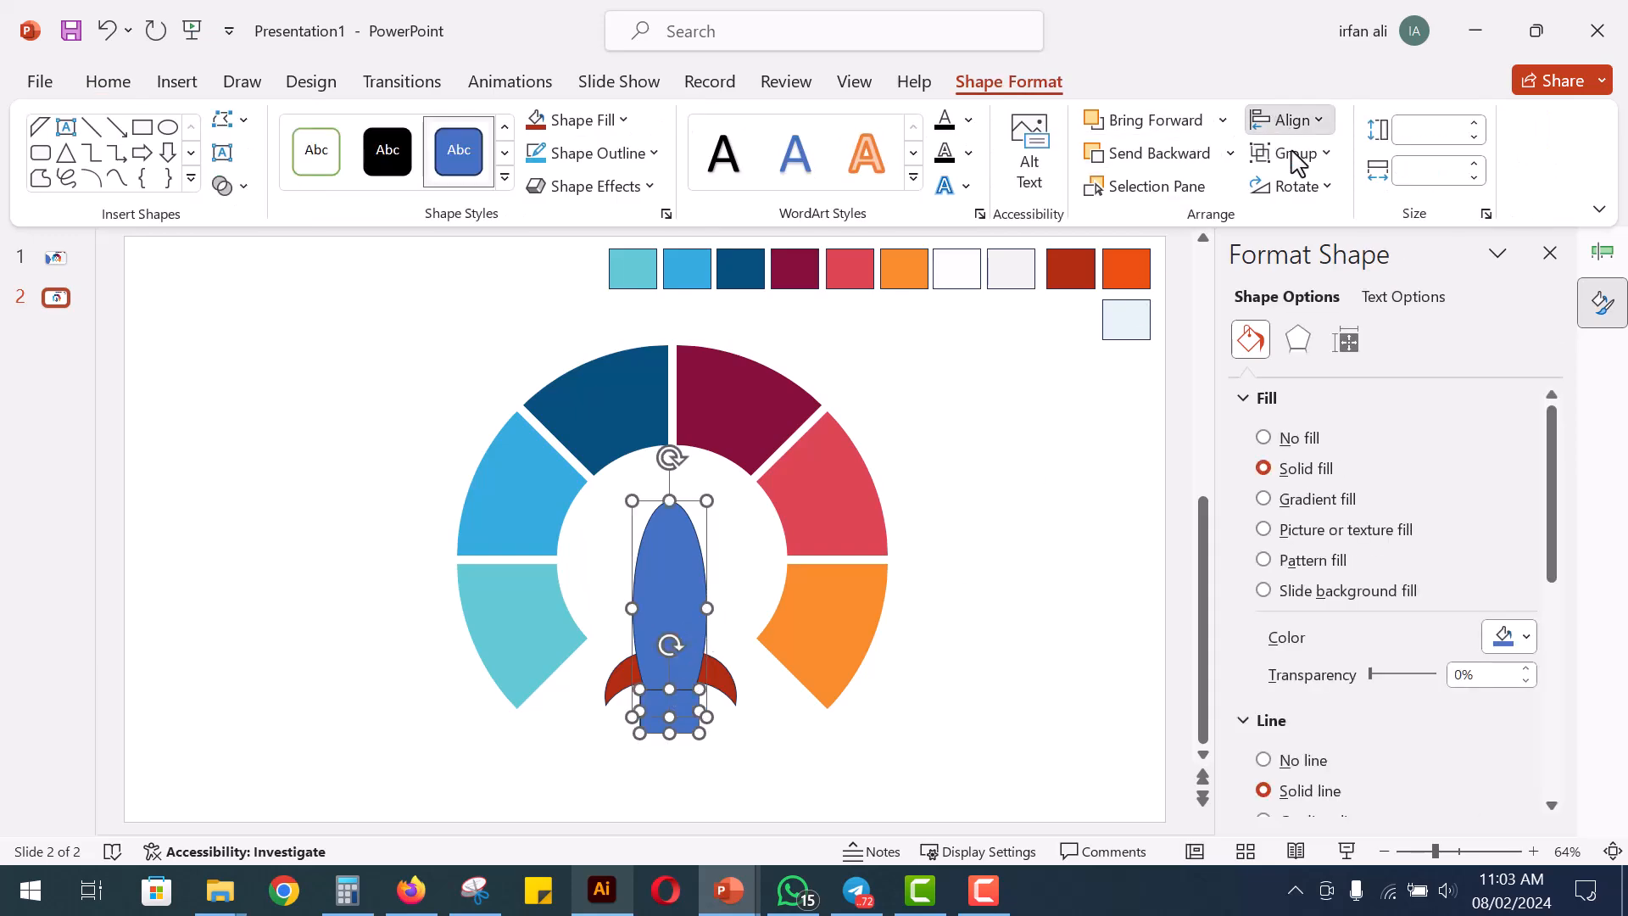
left_click(1304, 192)
left_click(712, 709)
Subtract the small rectangle from the blue oval to cut the rocket body's bottom tip flat
left_click(676, 651)
left_click(688, 717, "shift")
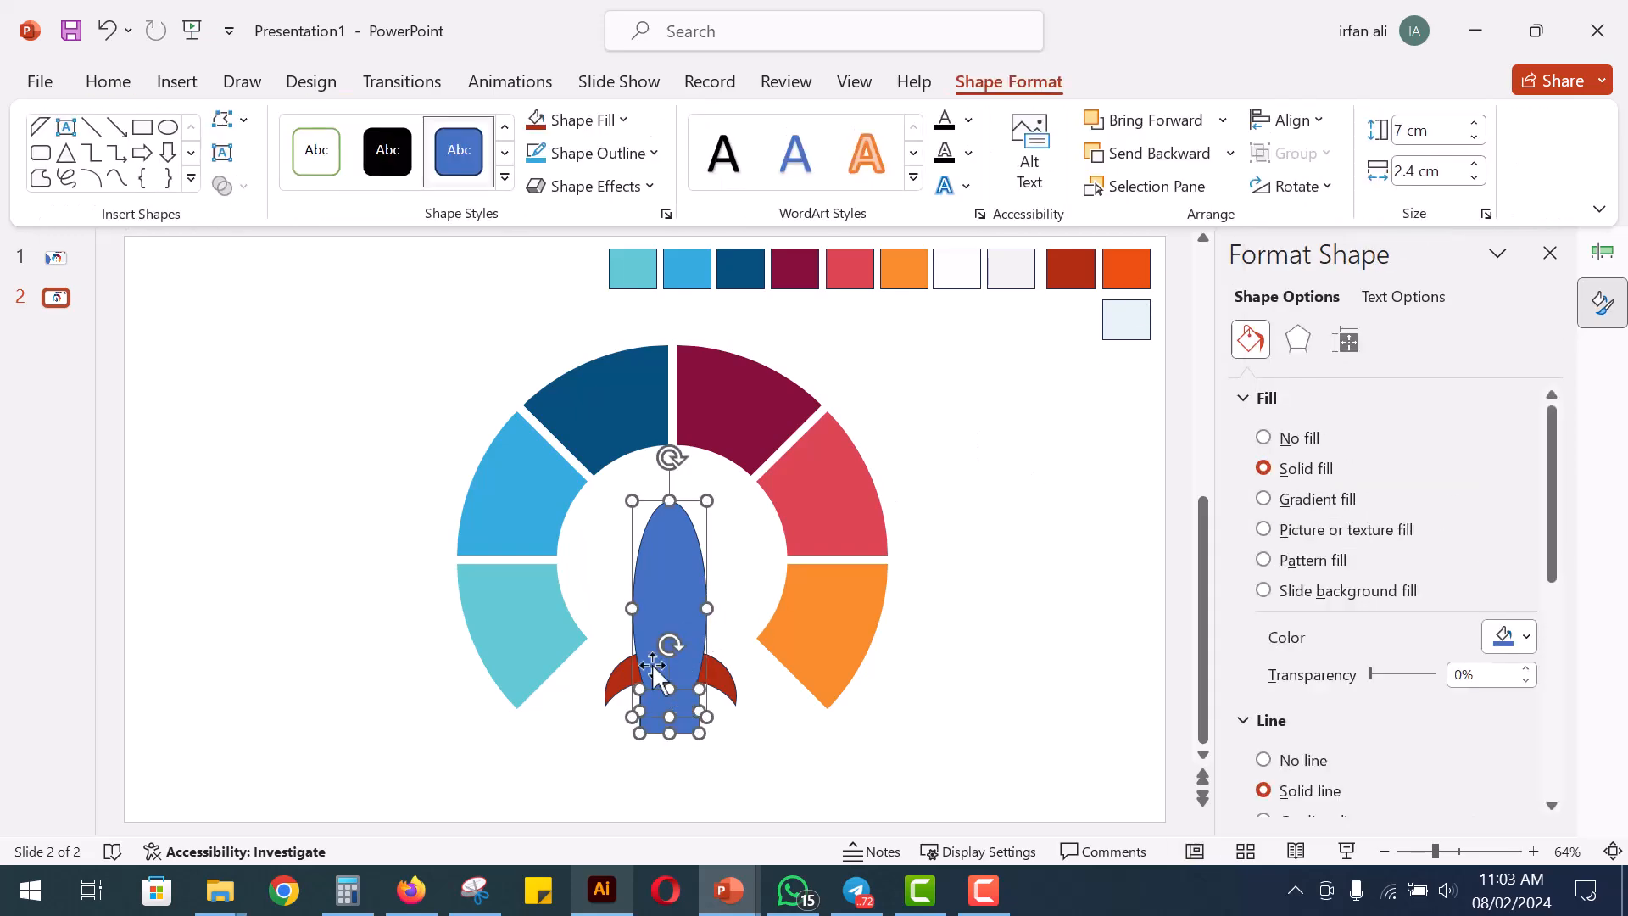
left_click(231, 185)
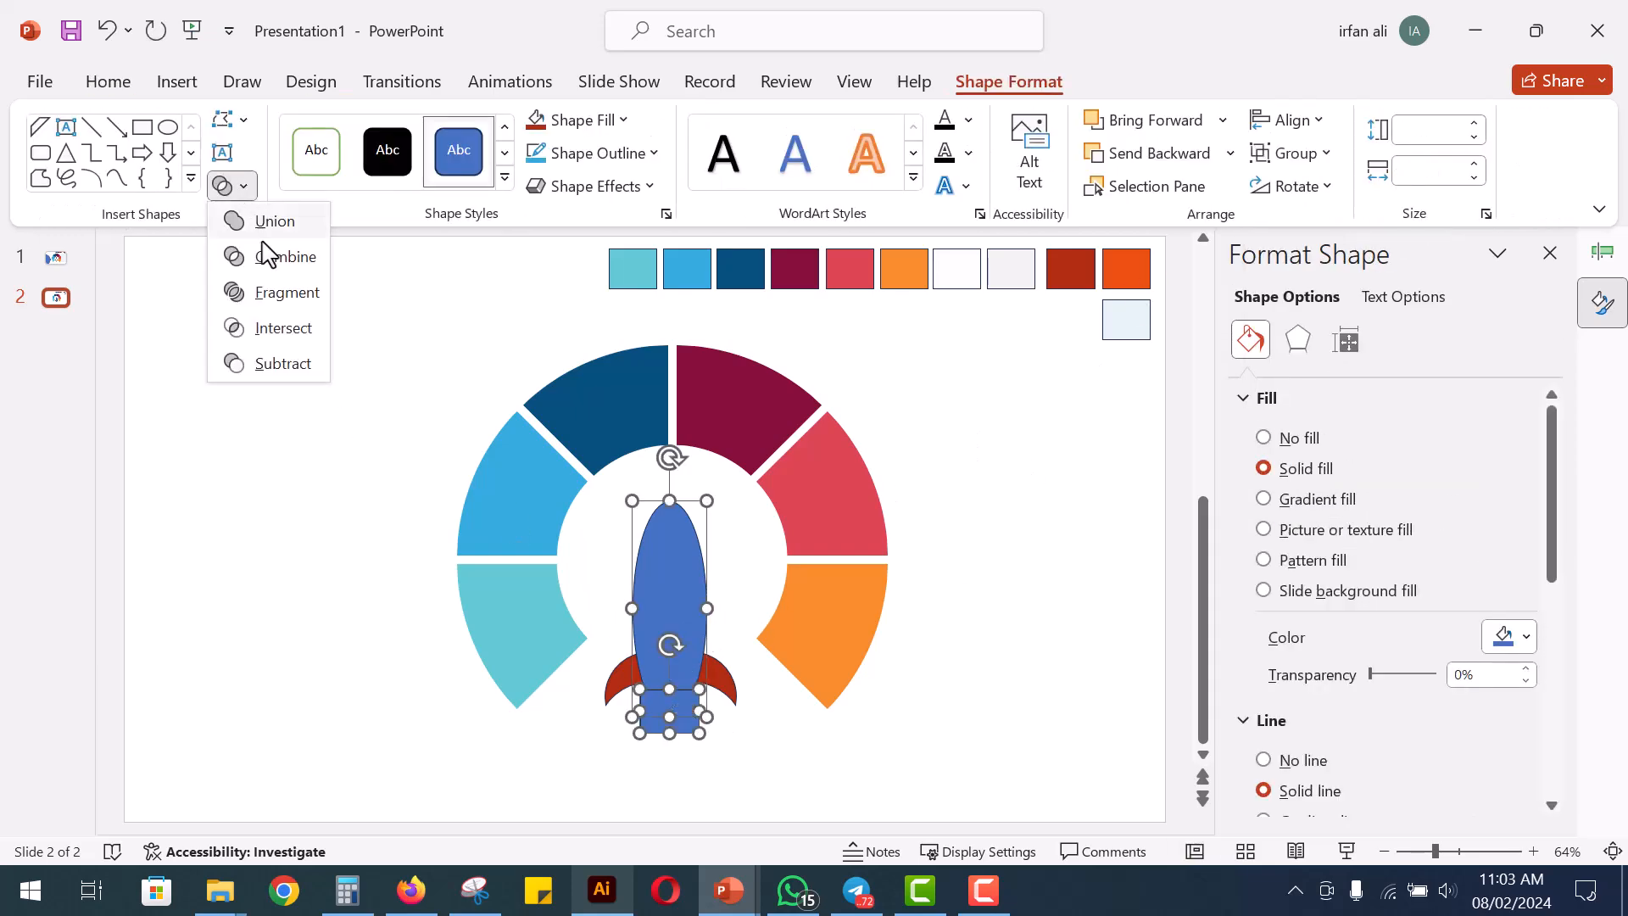
left_click(267, 363)
left_click(429, 639)
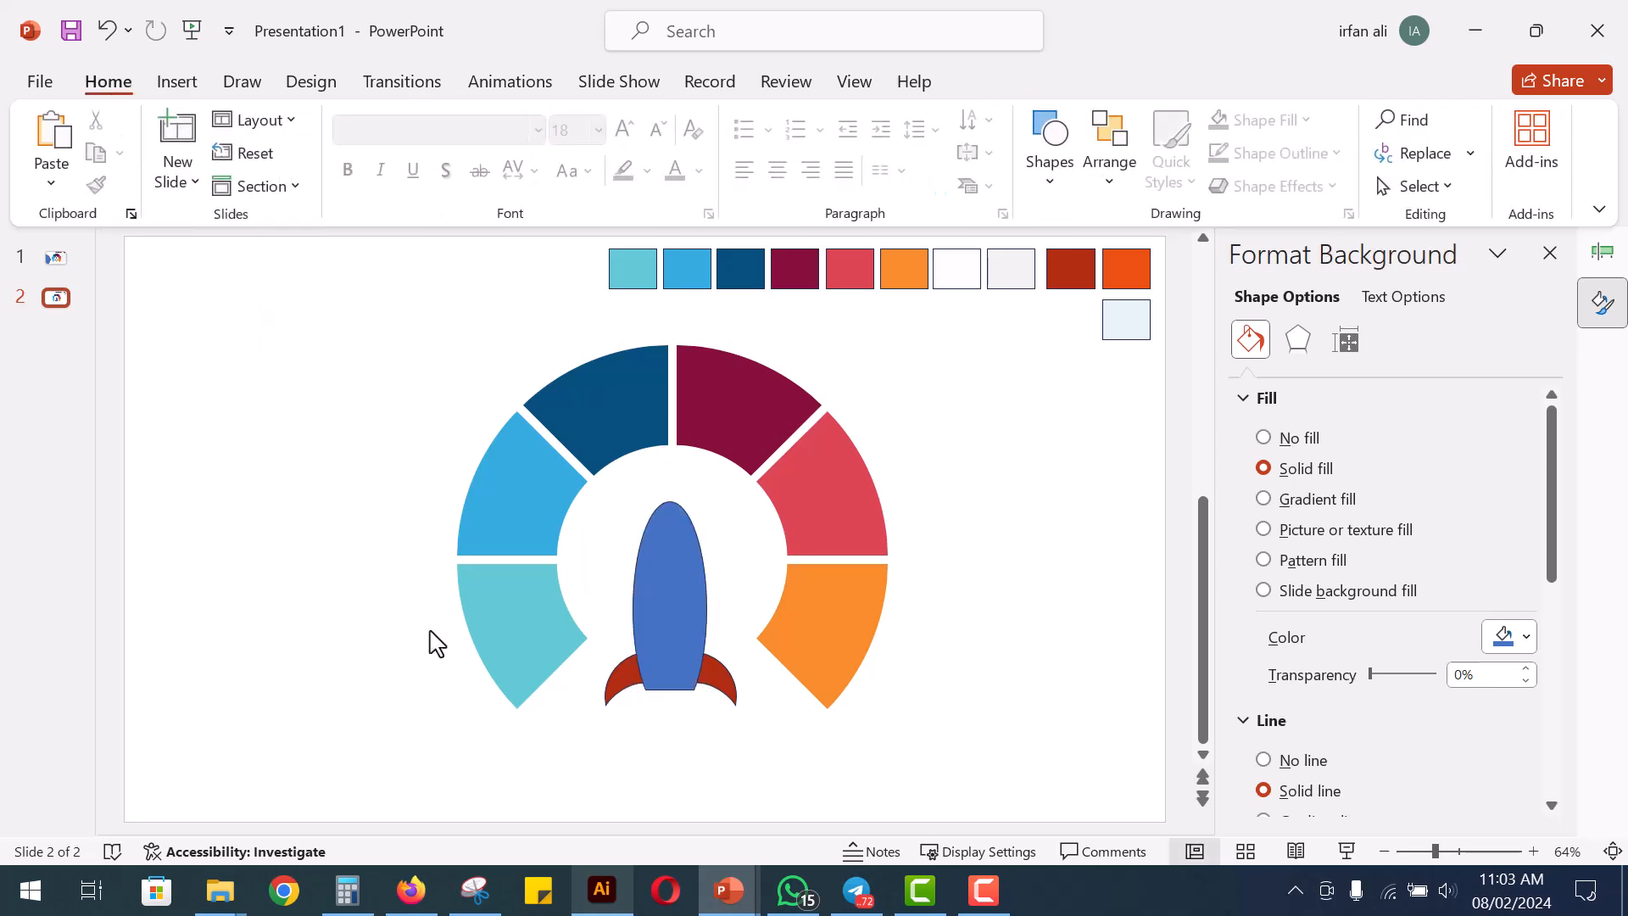
Draw a thin rectangle about 1.55 cm wide and 0.47 cm high directly under the rocket body's flat base
left_click(1051, 169)
left_click(1138, 243)
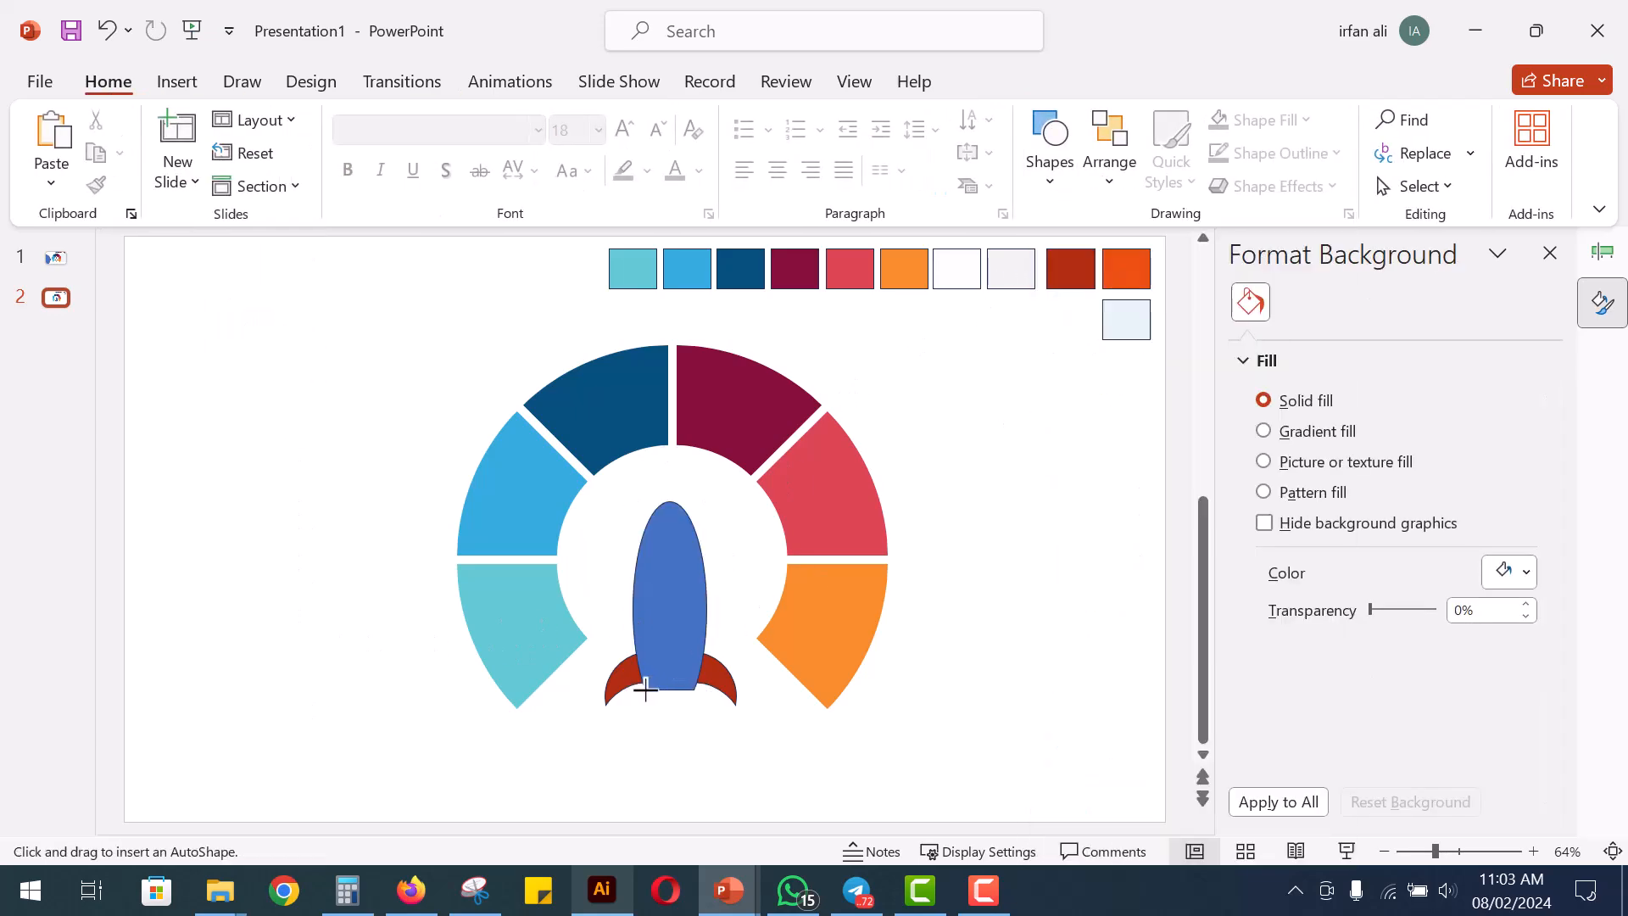
left_click_drag(676, 697, 694, 704)
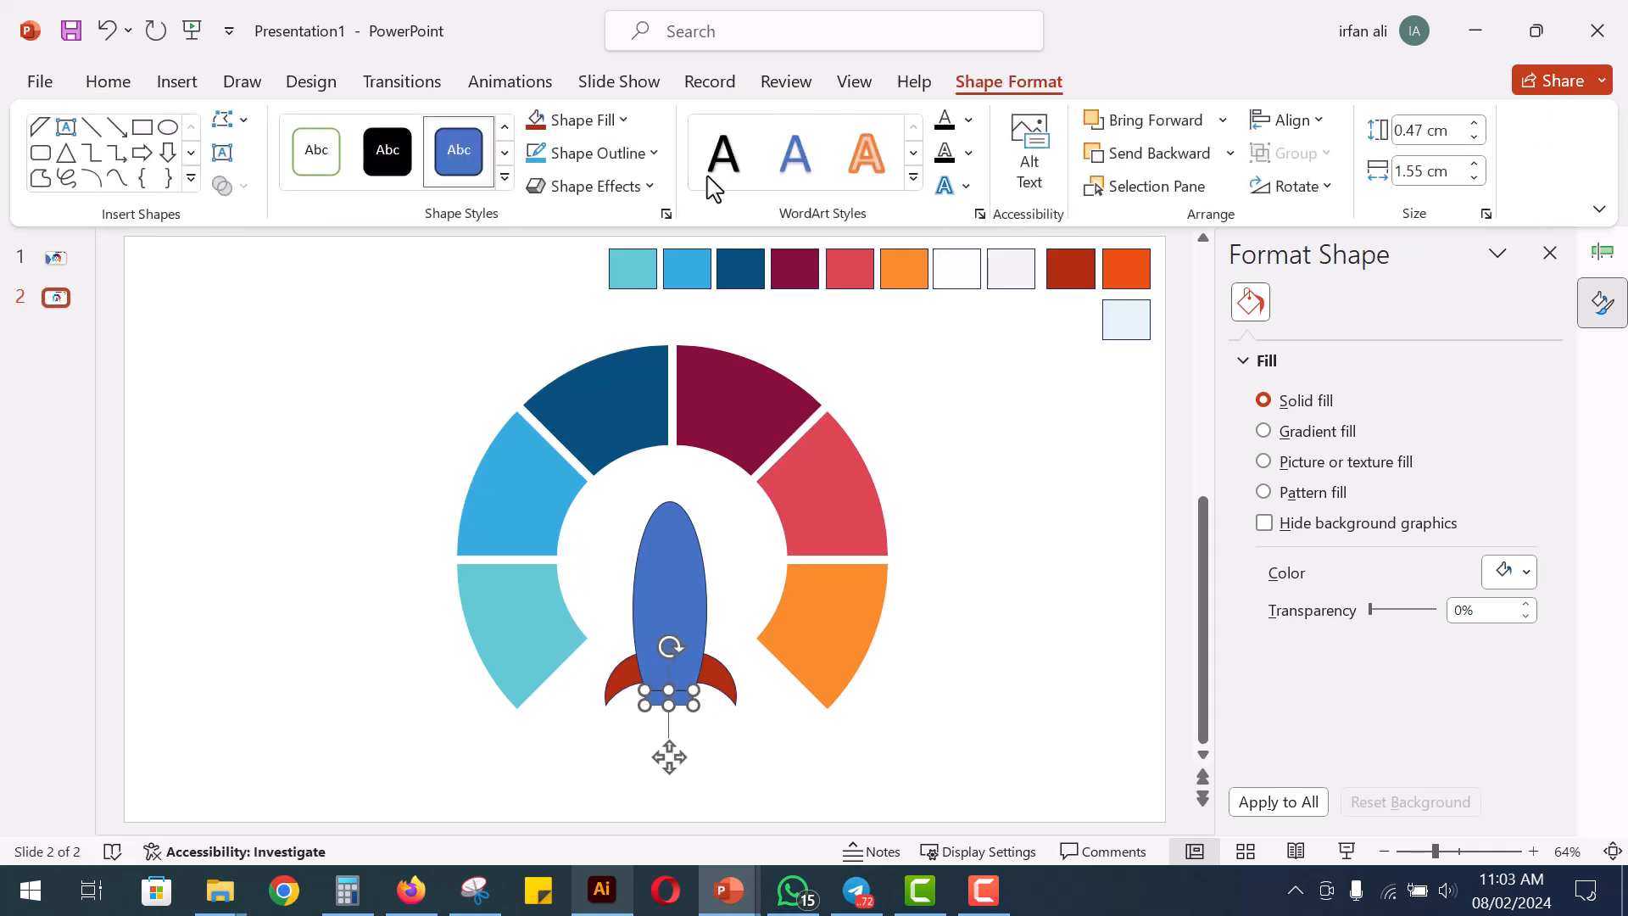
Fill the thin rectangle under the rocket body with the darkest black theme shade and remove its outline
left_click(567, 125)
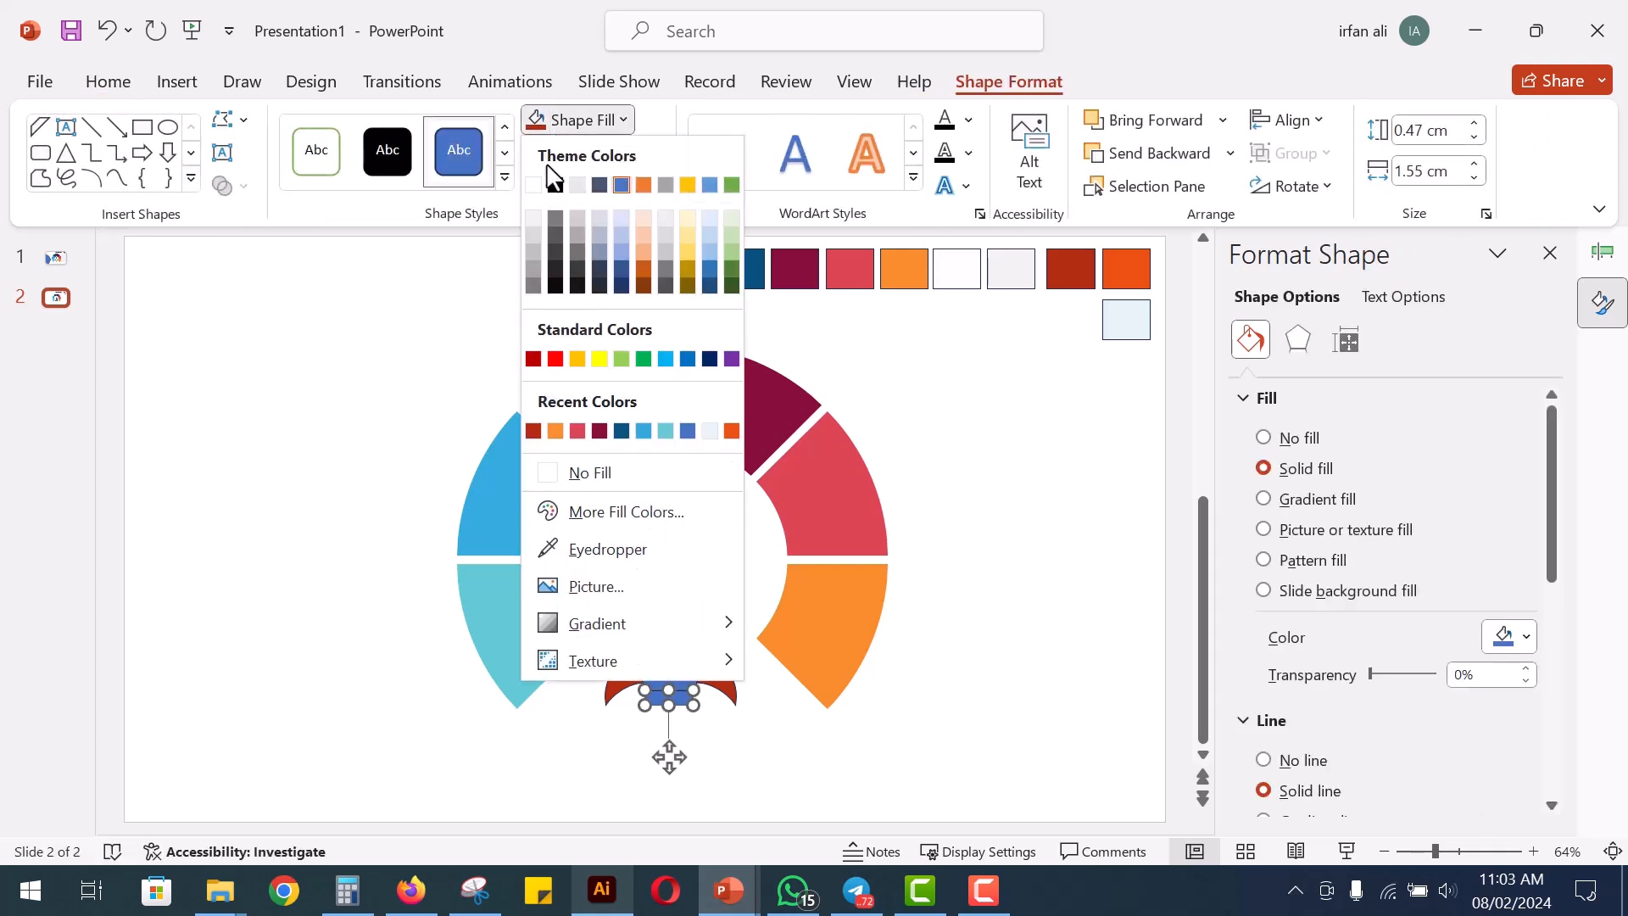
left_click(557, 286)
left_click(572, 157)
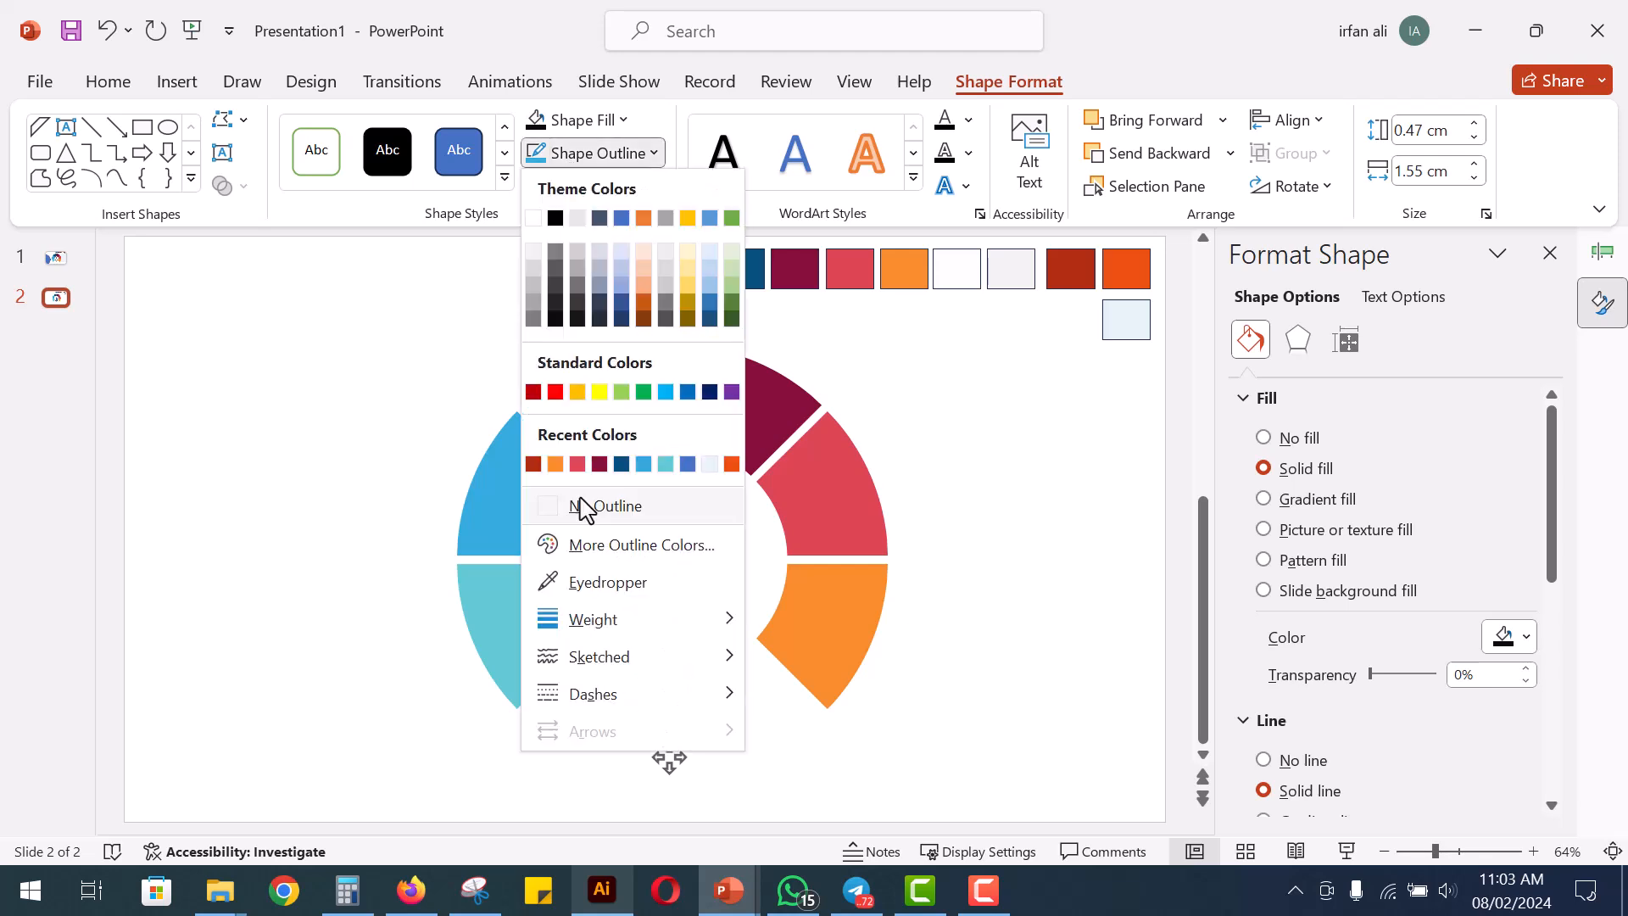
left_click(582, 507)
left_click(376, 665)
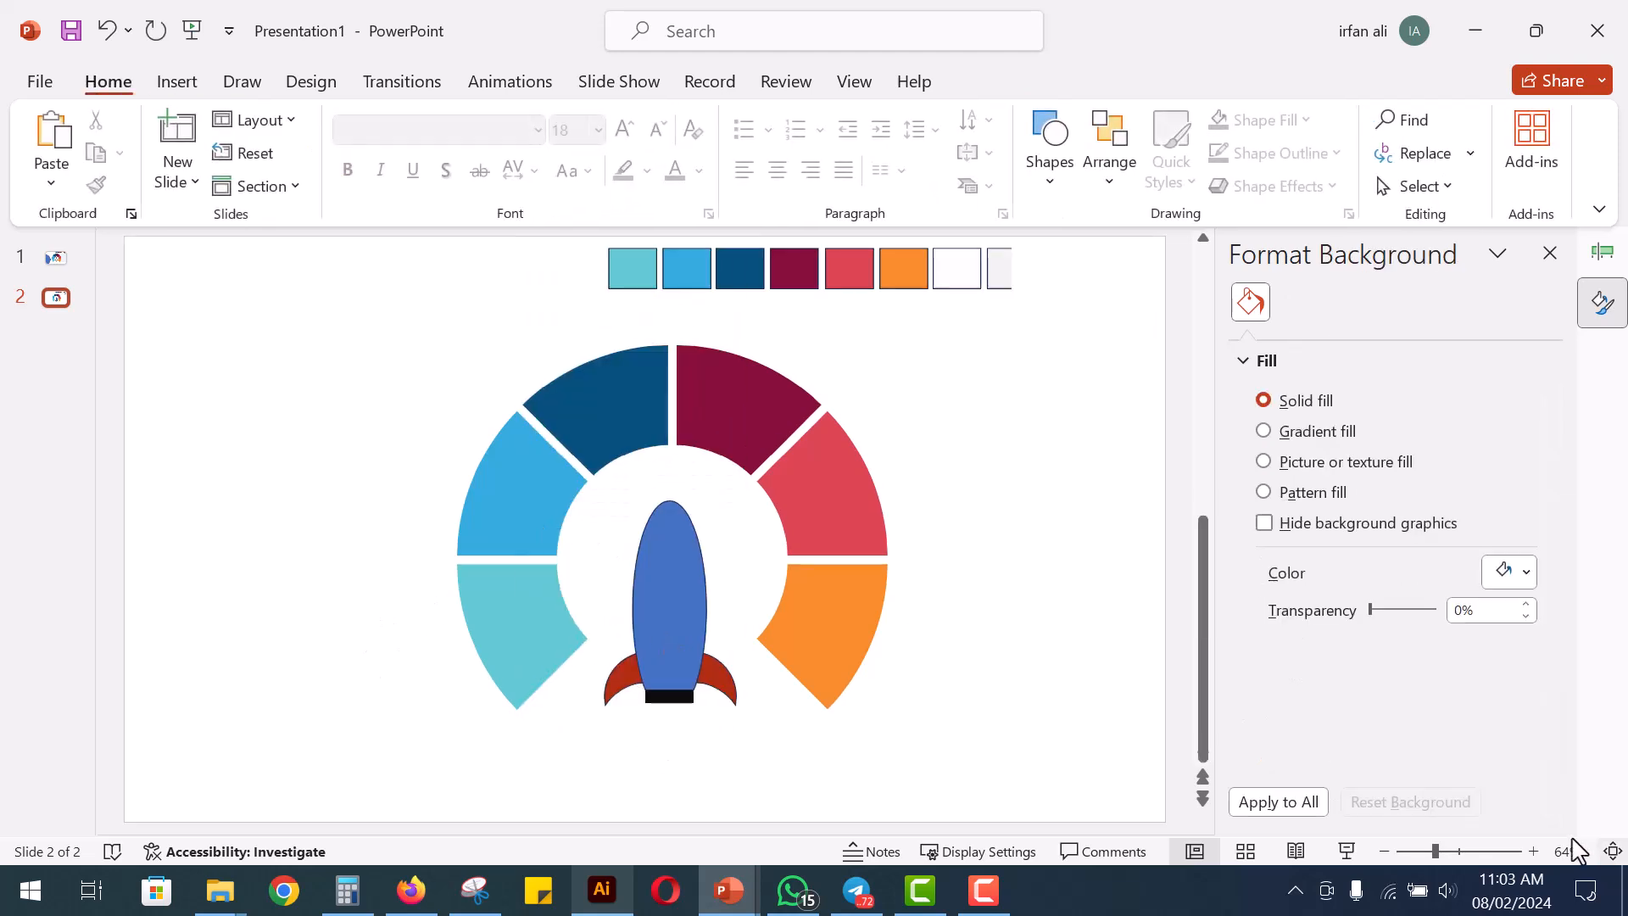
Place a copy of the blue rocket body to the right of the ring and start adding a rectangle
left_click_drag(667, 587, 961, 572)
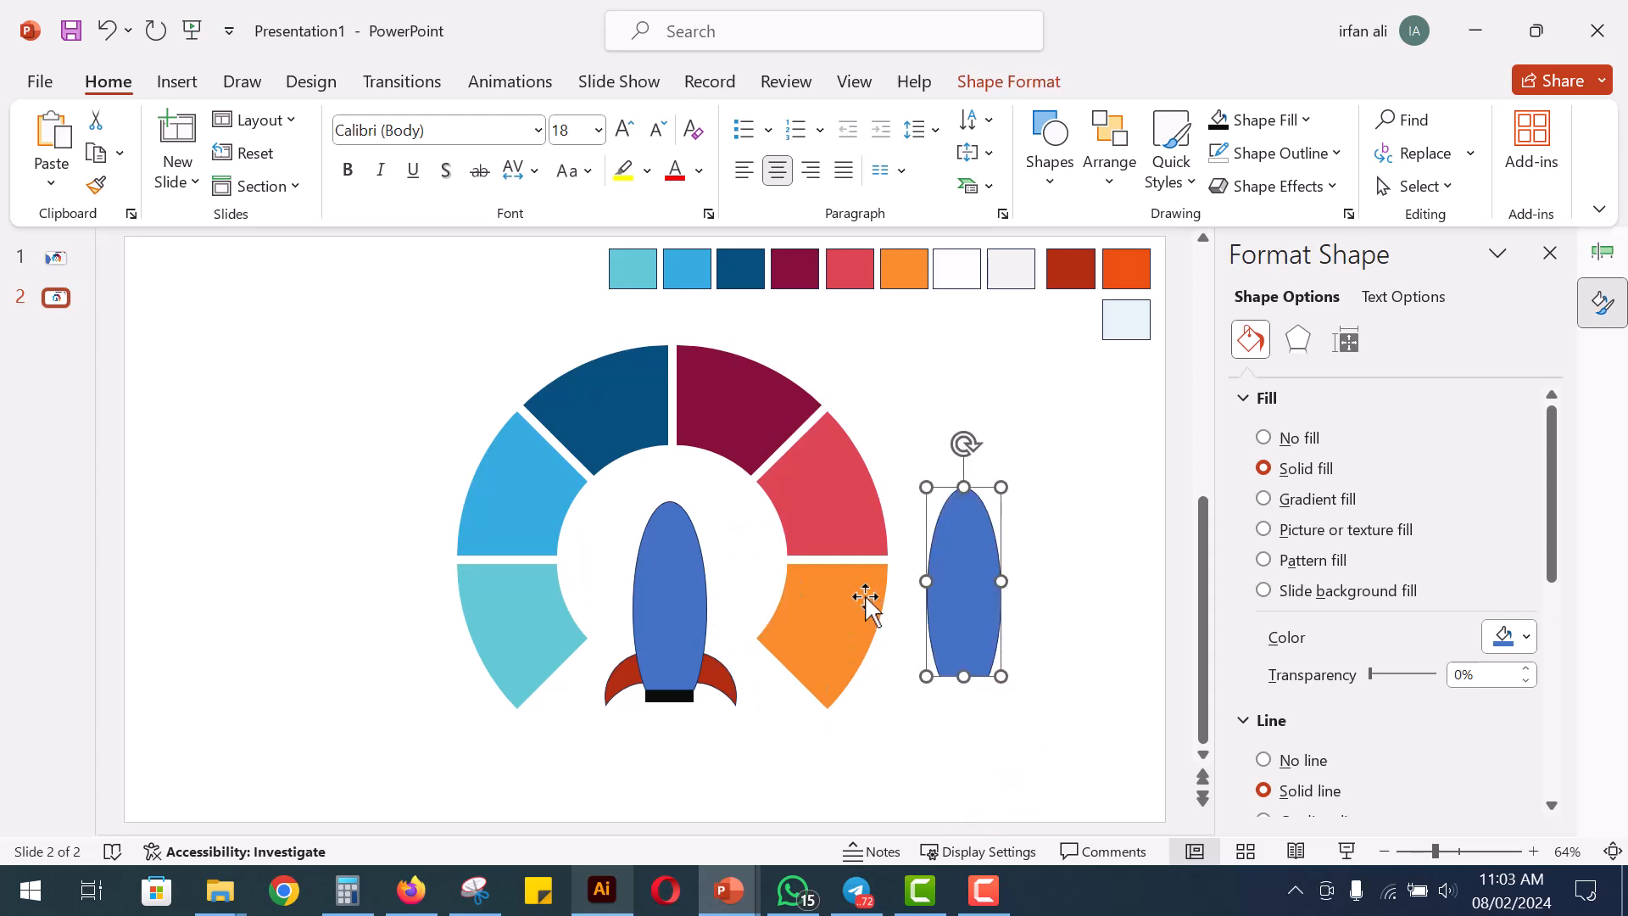
left_click(1042, 625)
left_click(1050, 148)
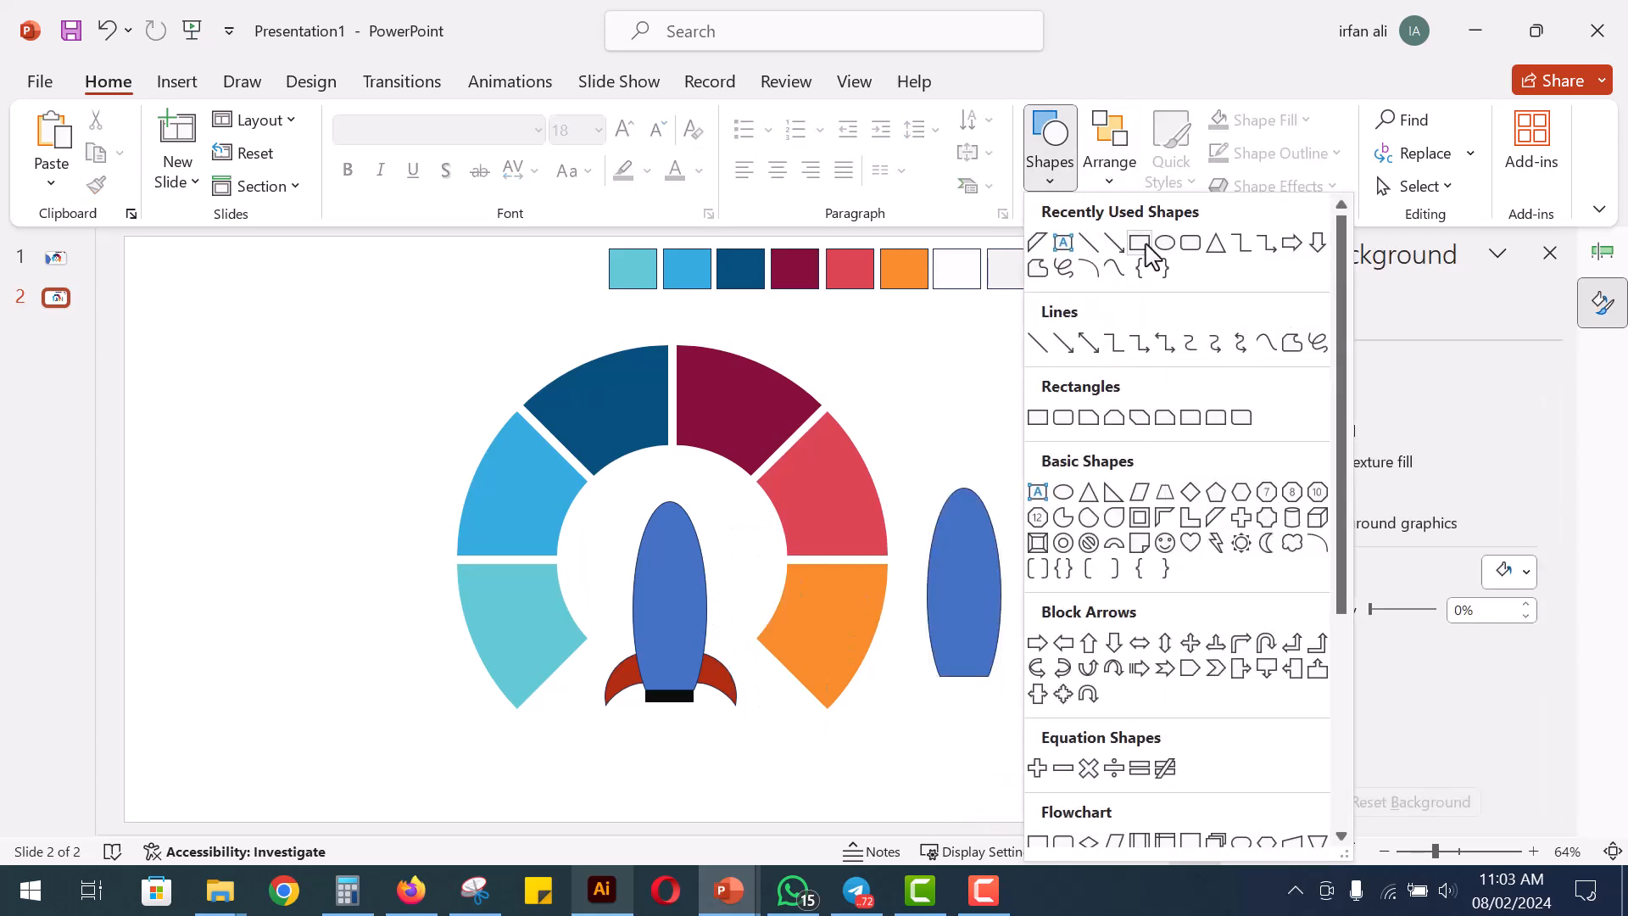